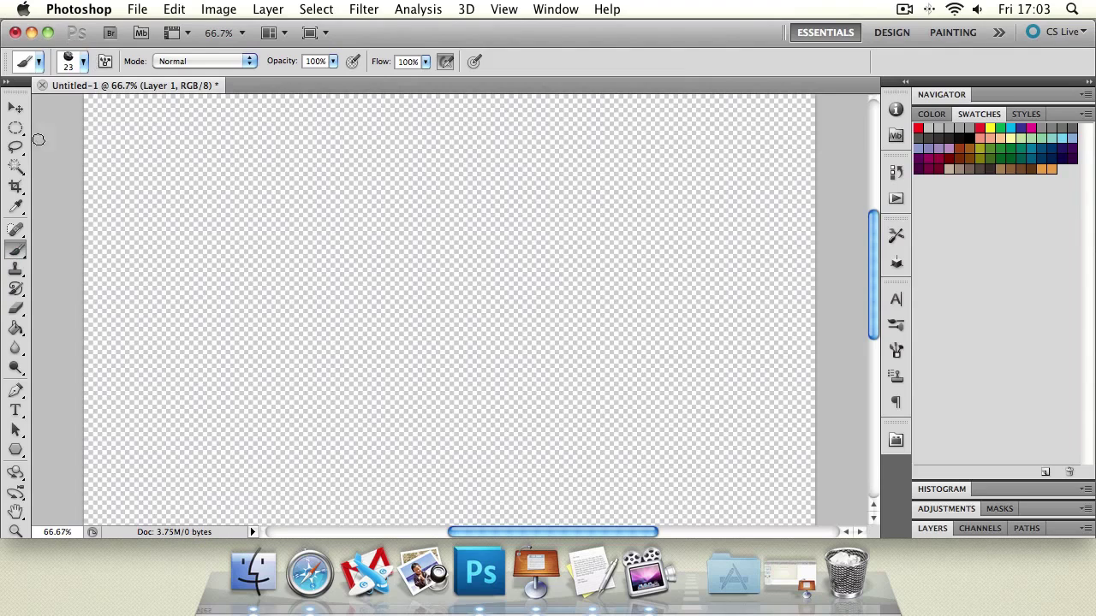
{"action": "left_click", "coordinate": [15, 146]}
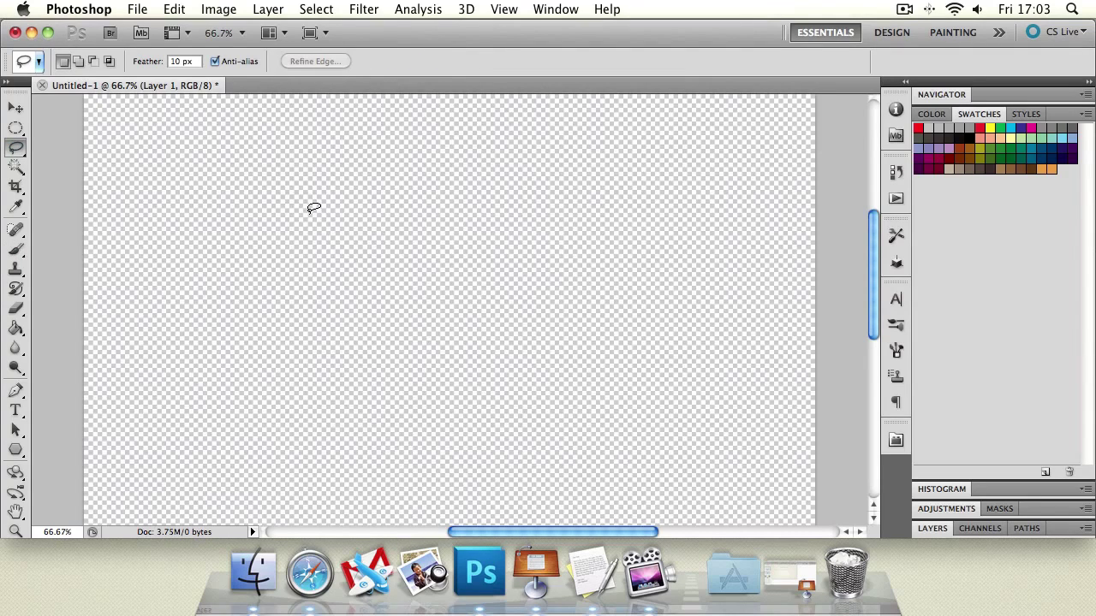
{"action": "key", "text": "b"}
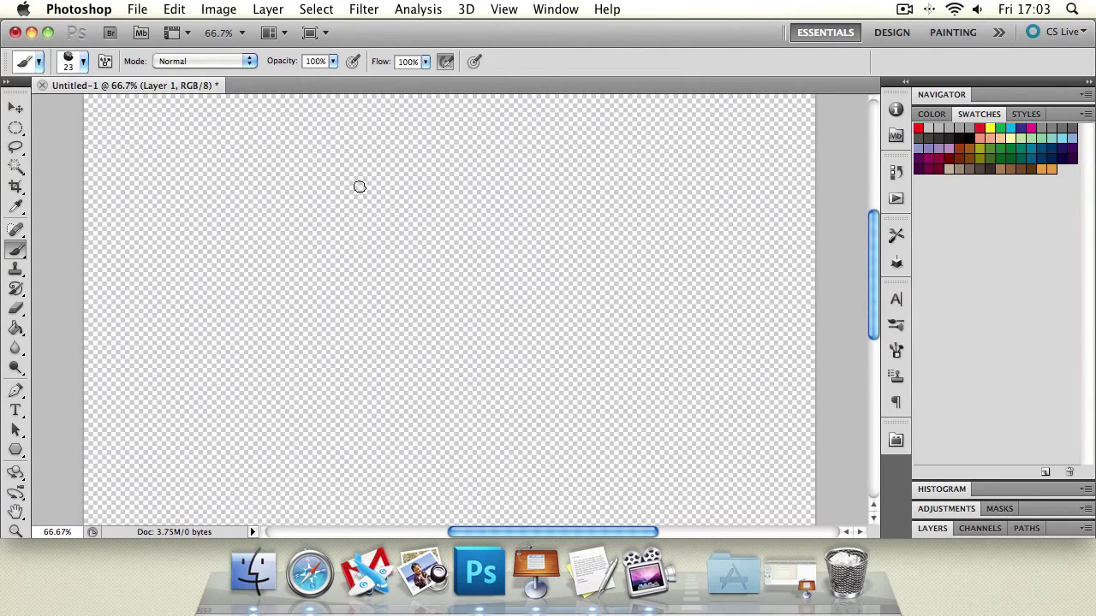
{"action": "mouse_move", "coordinate": [287, 172]}
{"action": "left_mouse_down"}
{"action": "mouse_move", "coordinate": [431, 343]}
{"action": "mouse_move", "coordinate": [476, 301]}
{"action": "left_mouse_up"}
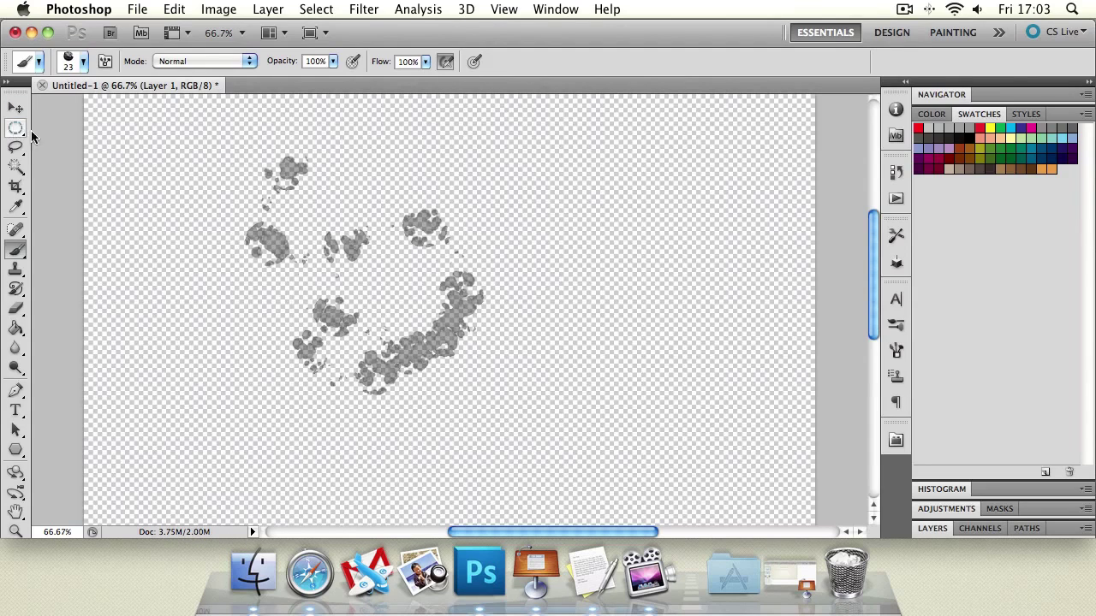
{"action": "key", "text": "super+z"}
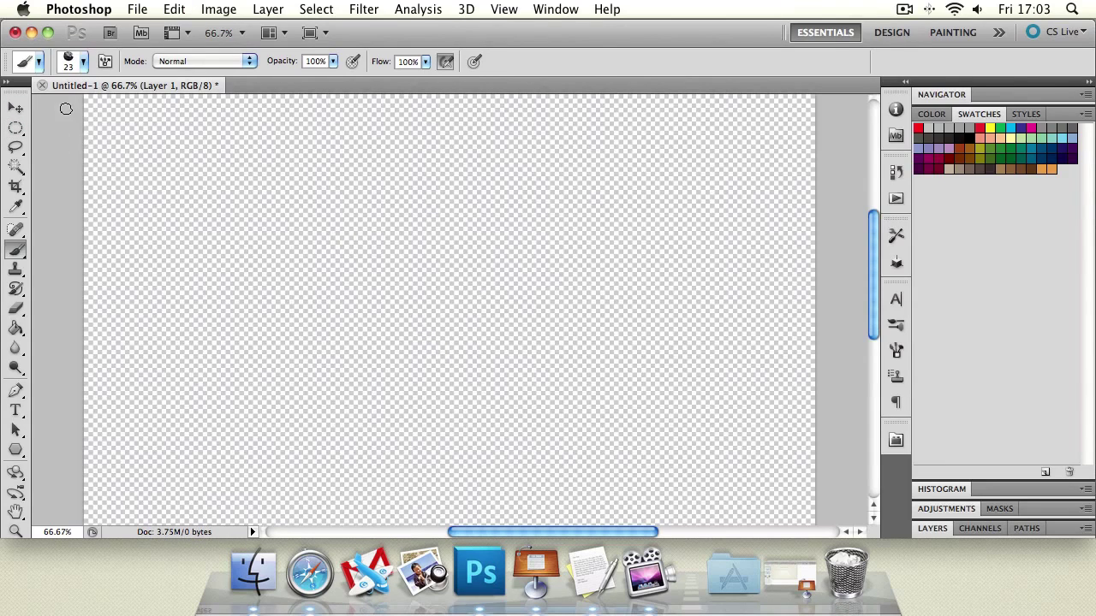
Step: Choose the 28 px hard round brush preset and enlarge the brush to 666 px
{"action": "left_click", "coordinate": [83, 61]}
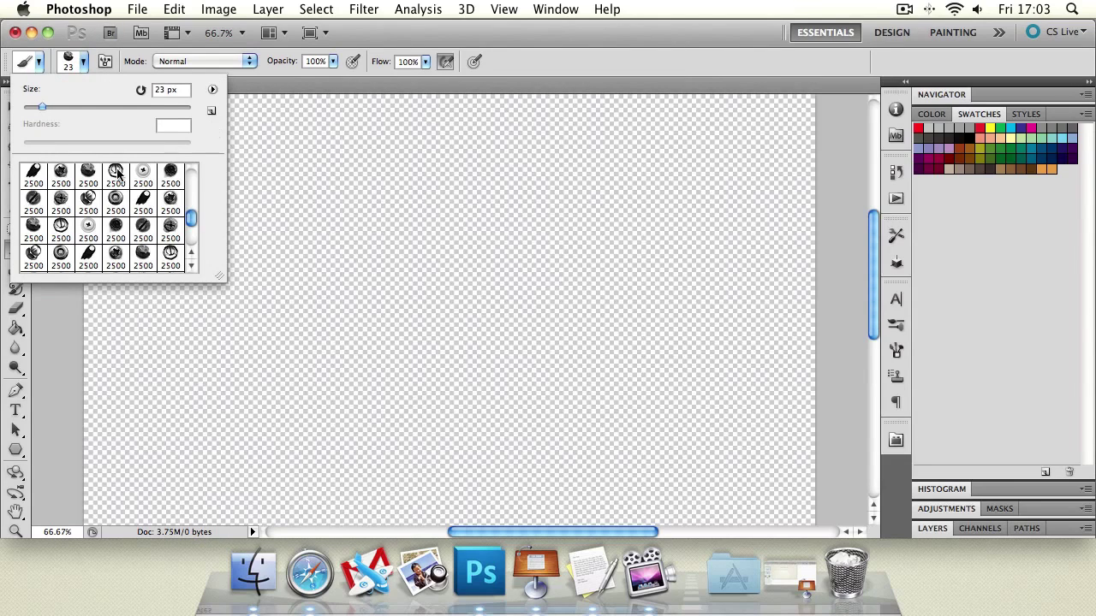
{"action": "left_click_drag", "start_coordinate": [194, 216], "coordinate": [191, 171]}
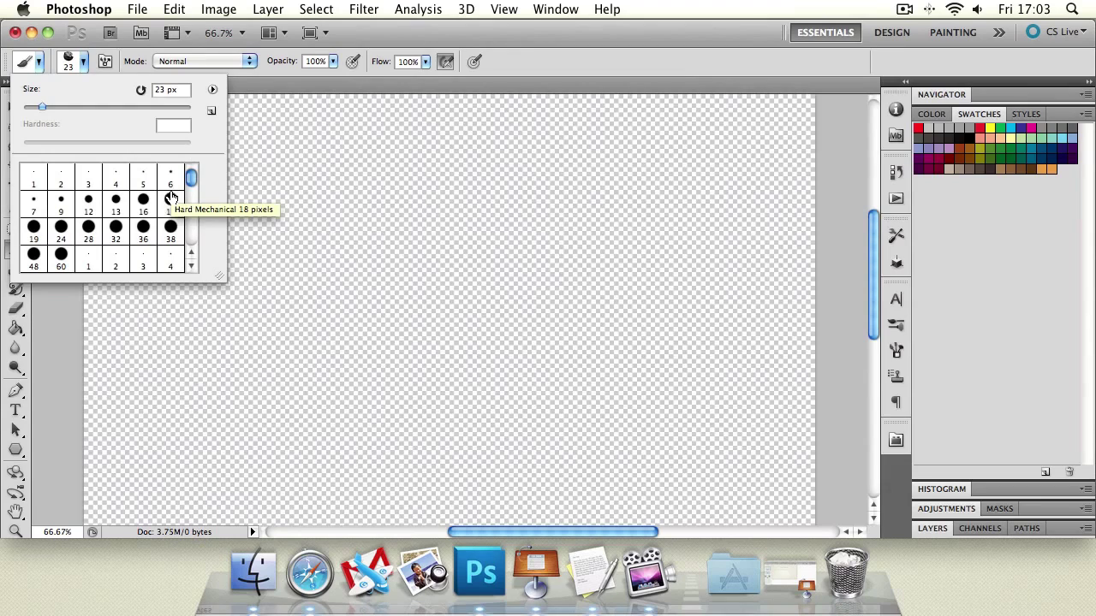
{"action": "left_click", "coordinate": [84, 62]}
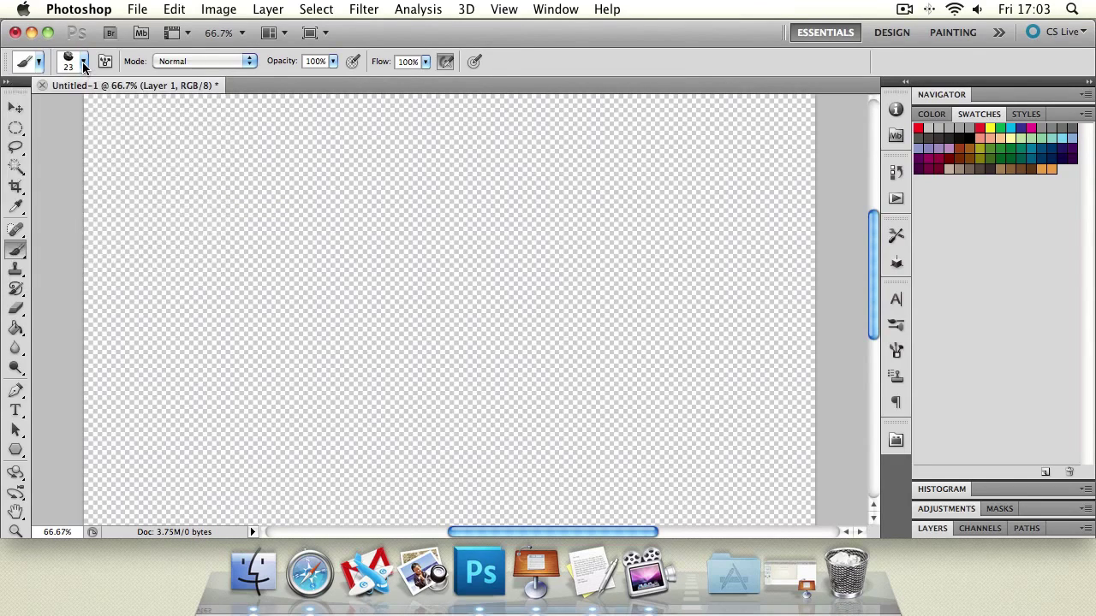
{"action": "left_click", "coordinate": [83, 63]}
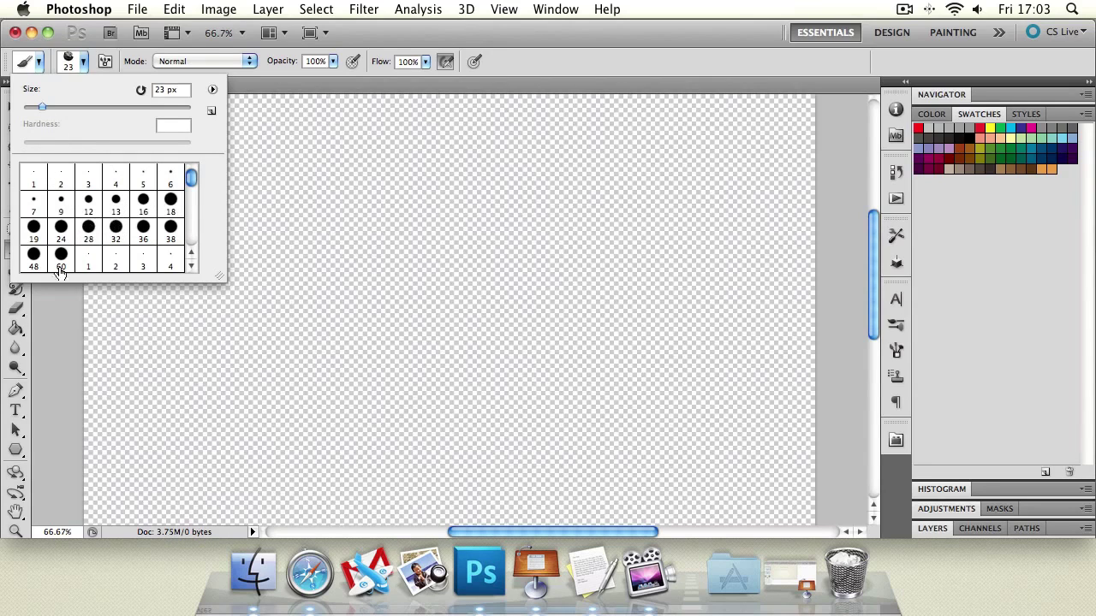
{"action": "left_click", "coordinate": [89, 228]}
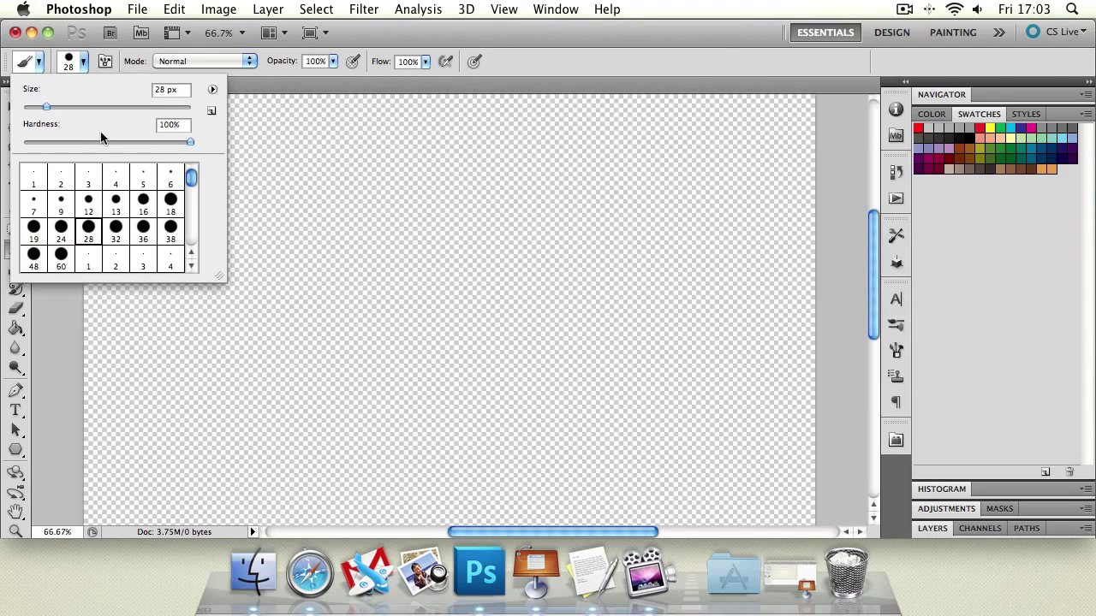
{"action": "left_click", "coordinate": [50, 107]}
{"action": "left_click_drag", "start_coordinate": [63, 105], "coordinate": [176, 107]}
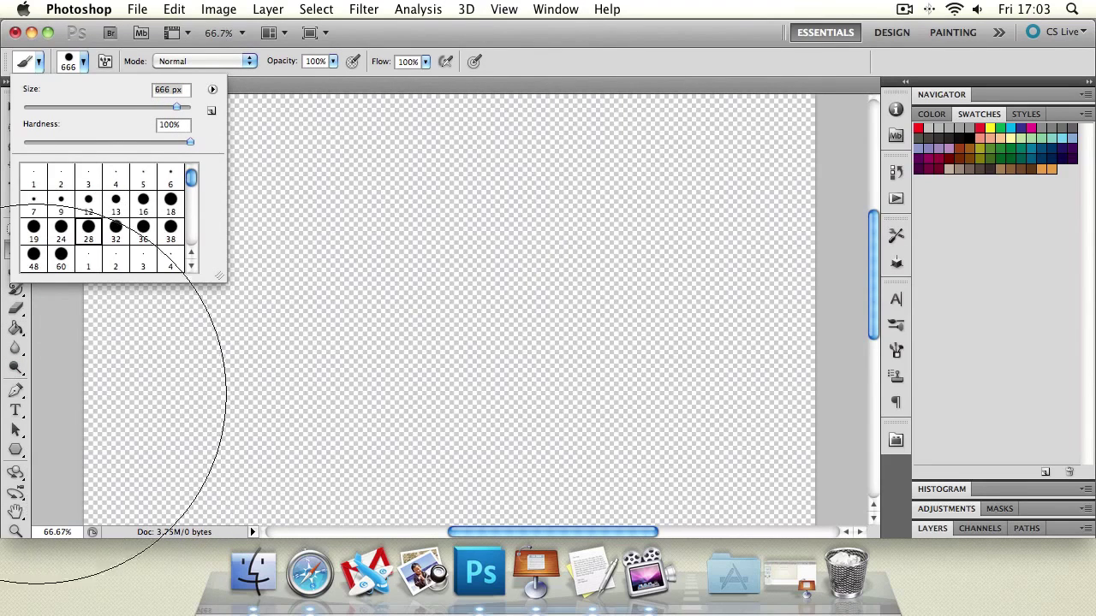
Step: Paint over the entire canvas in black with the 666 px brush
{"action": "mouse_move", "coordinate": [359, 214]}
{"action": "left_mouse_down"}
{"action": "mouse_move", "coordinate": [259, 254]}
{"action": "mouse_move", "coordinate": [1091, 334]}
{"action": "mouse_move", "coordinate": [6, 454]}
{"action": "mouse_move", "coordinate": [1094, 233]}
{"action": "mouse_move", "coordinate": [683, 274]}
{"action": "left_mouse_up"}
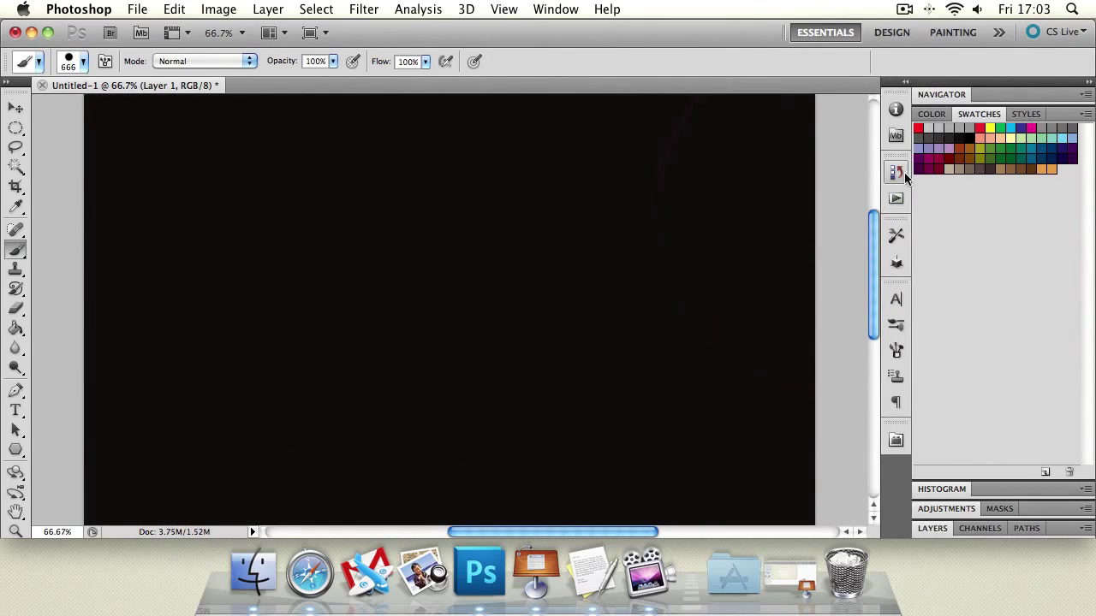
{"action": "left_click_drag", "start_coordinate": [873, 228], "coordinate": [871, 336]}
{"action": "mouse_move", "coordinate": [771, 326]}
{"action": "left_mouse_down"}
{"action": "mouse_move", "coordinate": [351, 304]}
{"action": "mouse_move", "coordinate": [964, 361]}
{"action": "left_mouse_up"}
{"action": "left_click_drag", "start_coordinate": [874, 361], "coordinate": [869, 249]}
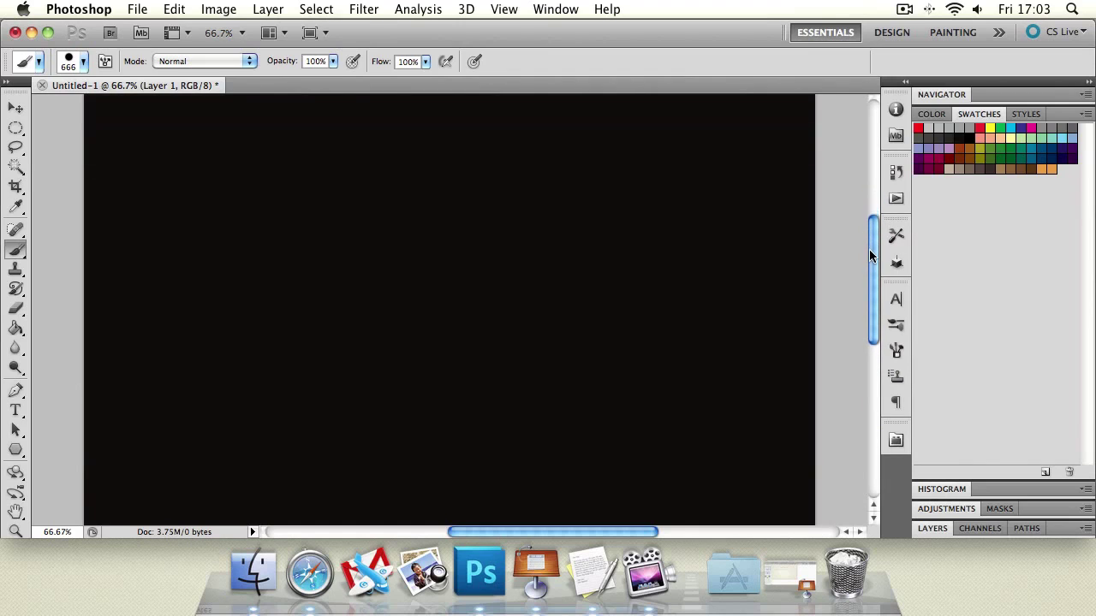
Step: Paint a yellow stroke across the upper canvas using the 28 px round brush preset resized to 133 px with 0% hardness
{"action": "double_click", "coordinate": [15, 531]}
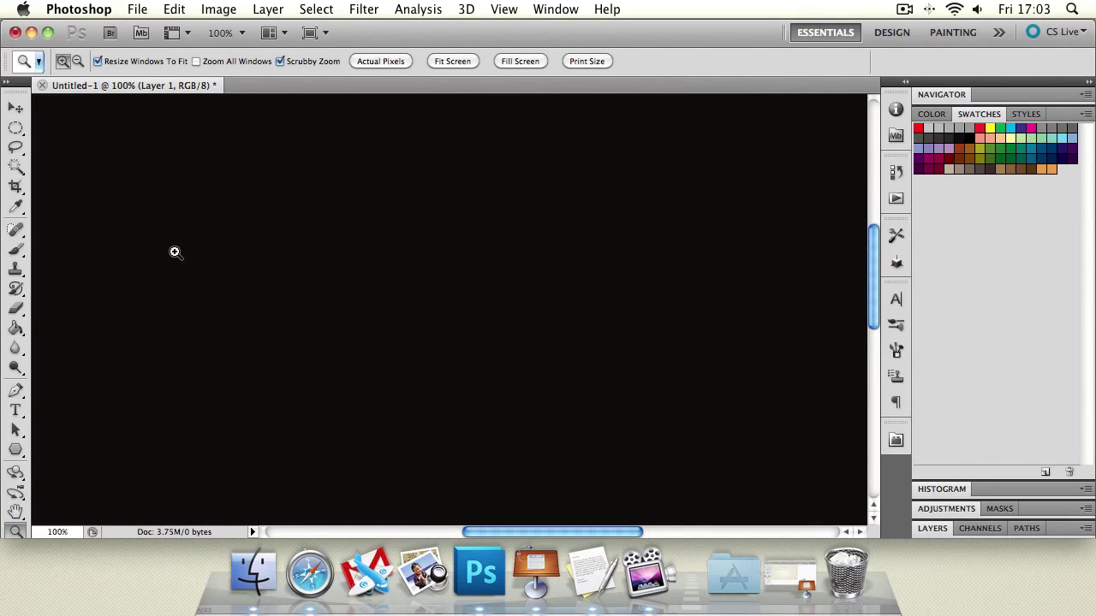
{"action": "left_click", "coordinate": [350, 166], "text": "alt"}
{"action": "left_click", "coordinate": [352, 171], "text": "alt"}
{"action": "left_click", "coordinate": [355, 178], "text": "alt"}
{"action": "left_click", "coordinate": [416, 288]}
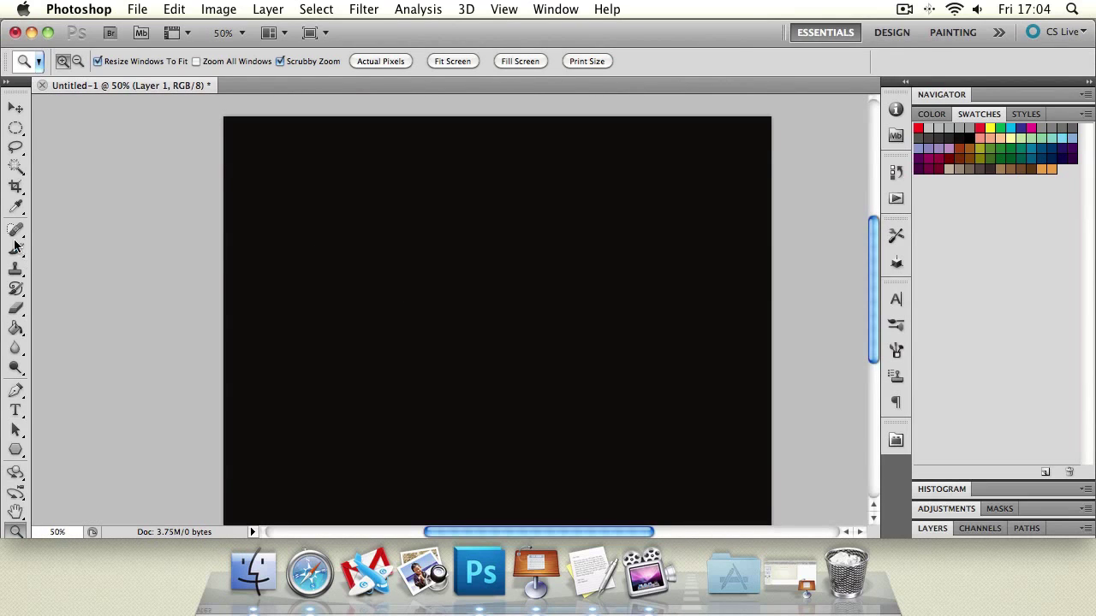
{"action": "left_click", "coordinate": [15, 248]}
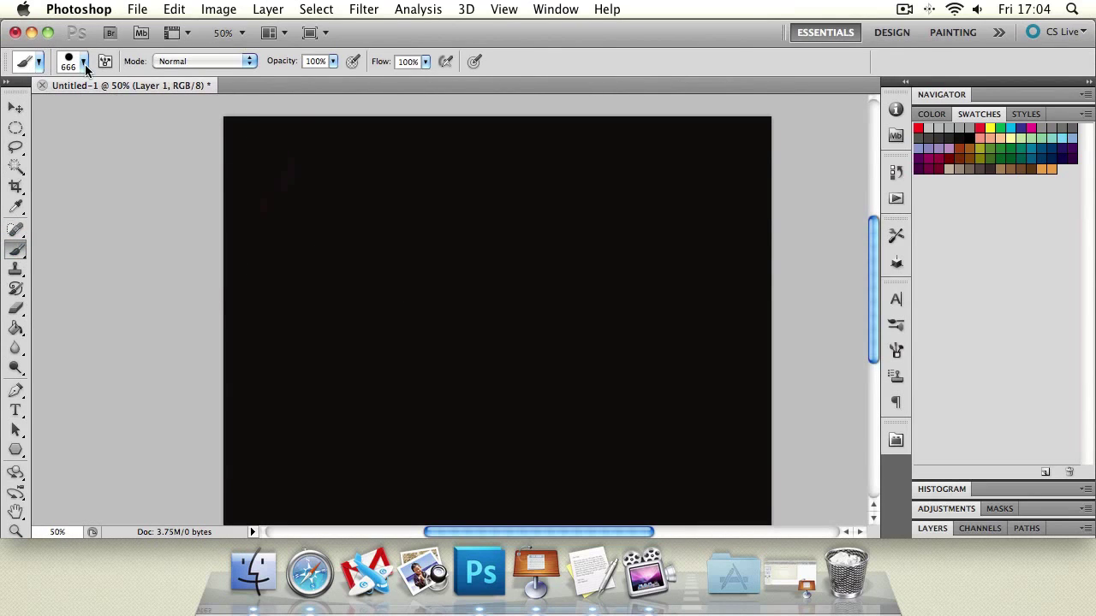
{"action": "left_click", "coordinate": [83, 63]}
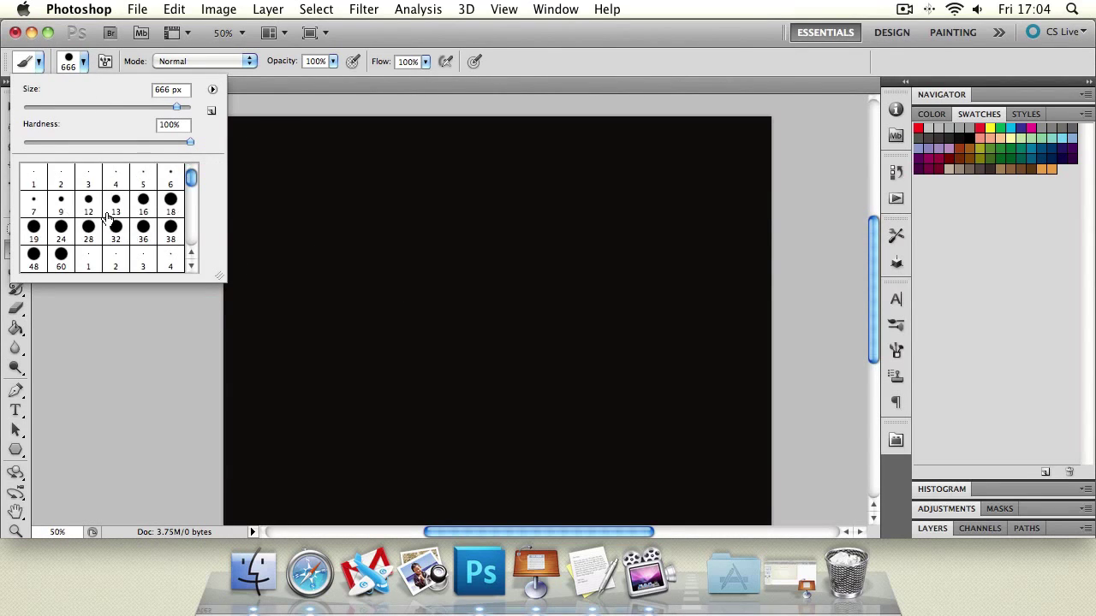
{"action": "left_click", "coordinate": [89, 233]}
{"action": "left_click_drag", "start_coordinate": [52, 105], "coordinate": [119, 108]}
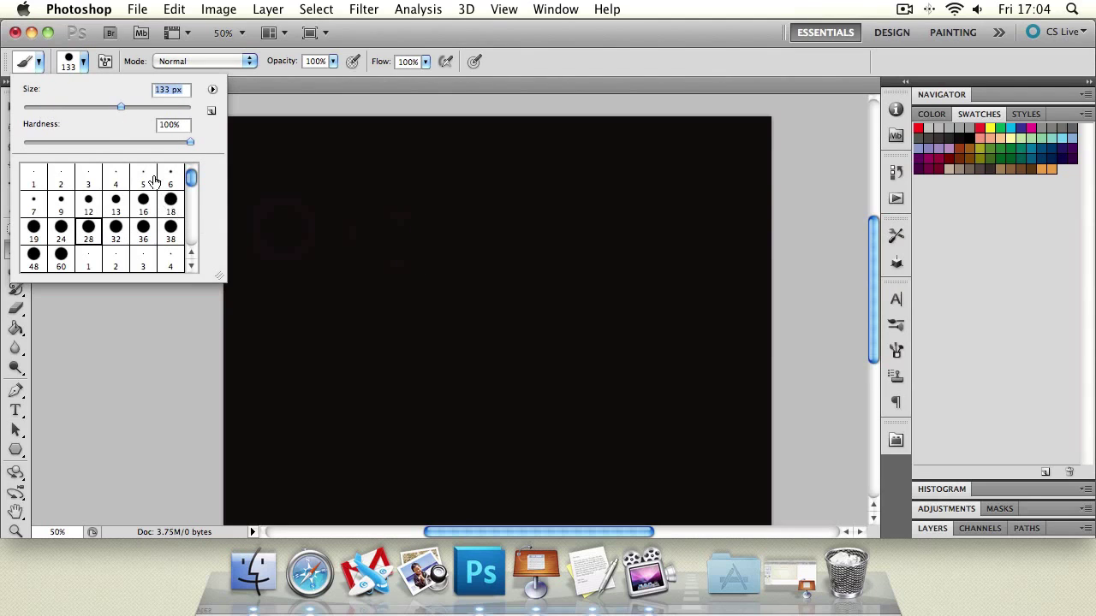
{"action": "left_click_drag", "start_coordinate": [188, 146], "coordinate": [24, 138]}
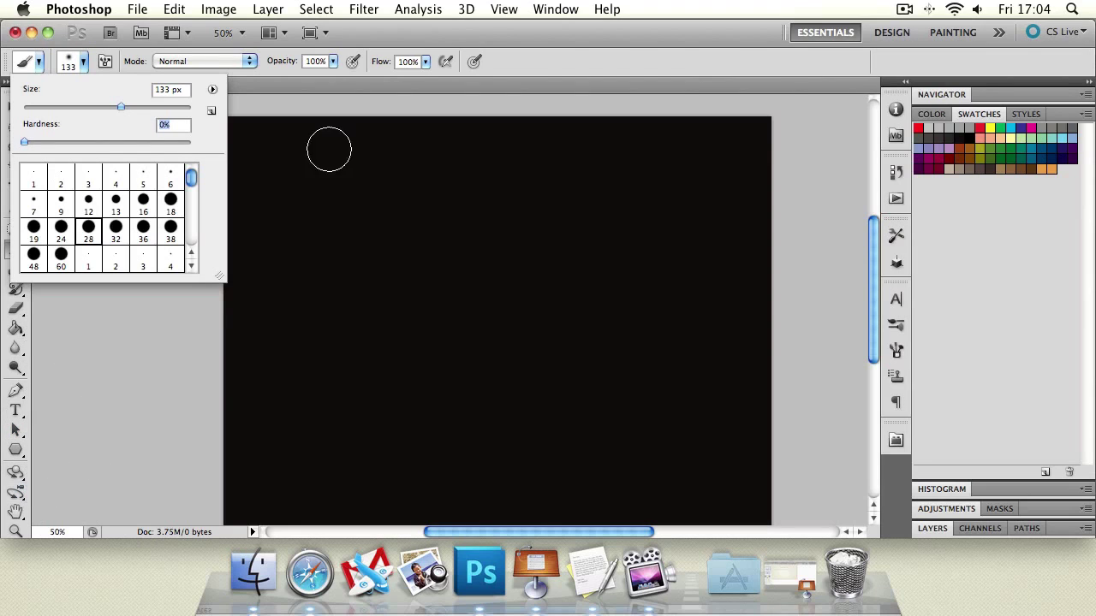
{"action": "left_click", "coordinate": [993, 131]}
{"action": "mouse_move", "coordinate": [264, 181]}
{"action": "left_mouse_down"}
{"action": "mouse_move", "coordinate": [698, 186]}
{"action": "mouse_move", "coordinate": [276, 176]}
{"action": "left_mouse_up"}
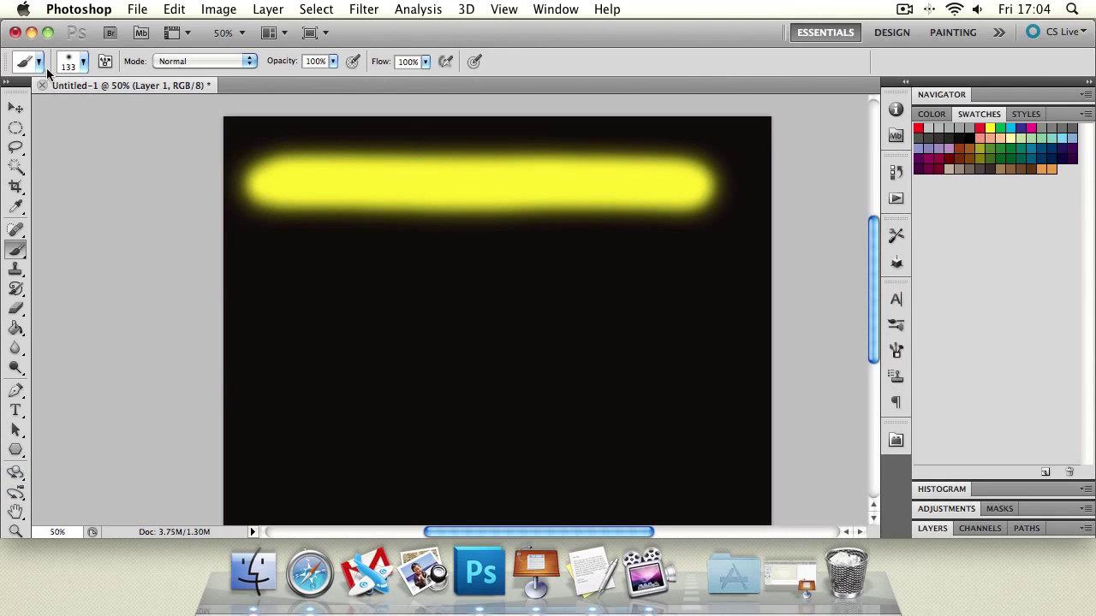
Step: Set the brush hardness to 100% and paint a hard-edged yellow stroke below the soft one, going over it twice
{"action": "left_click", "coordinate": [83, 61]}
{"action": "left_click_drag", "start_coordinate": [27, 141], "coordinate": [212, 143]}
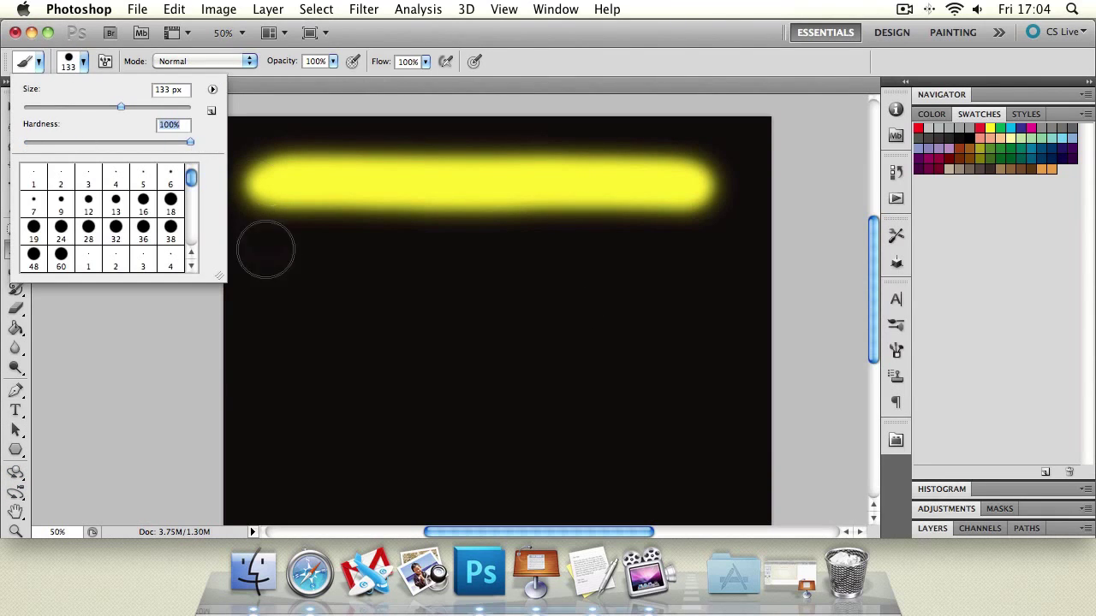
{"action": "left_click_drag", "start_coordinate": [286, 283], "coordinate": [677, 276]}
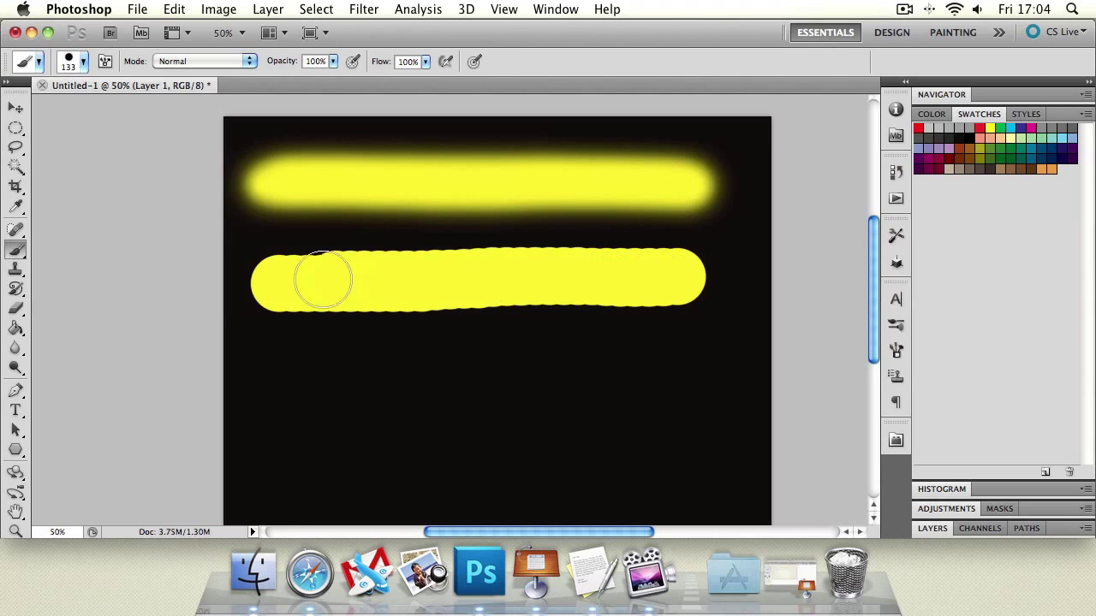
{"action": "left_click_drag", "start_coordinate": [275, 284], "coordinate": [607, 287]}
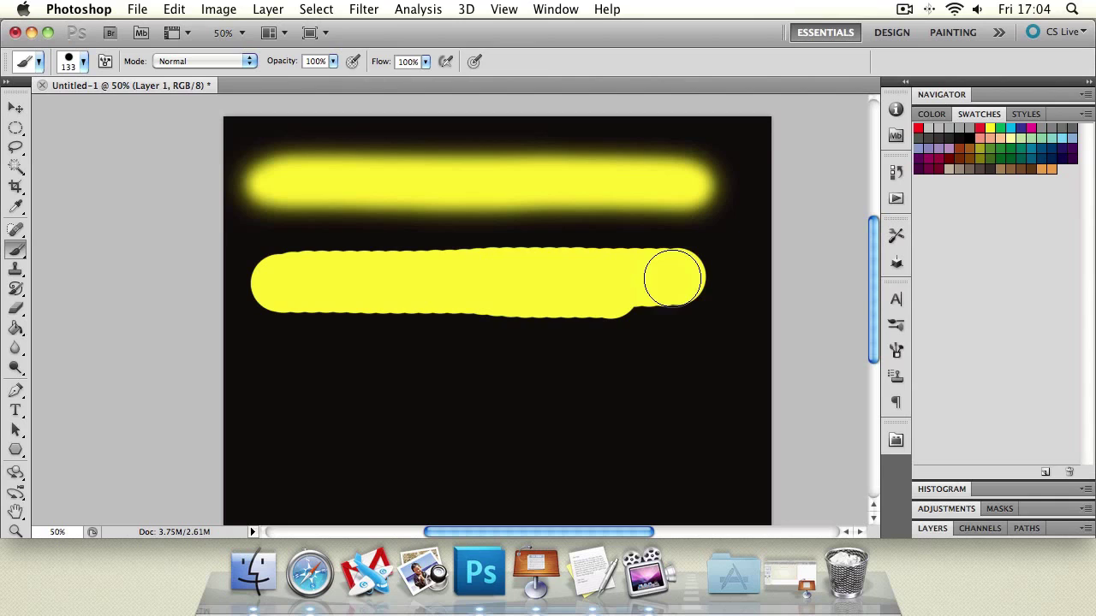
Step: Paint a third yellow stroke below the others with the brush in Dissolve mode at 193 px
{"action": "left_click", "coordinate": [16, 511]}
{"action": "left_click_drag", "start_coordinate": [420, 426], "coordinate": [385, 353]}
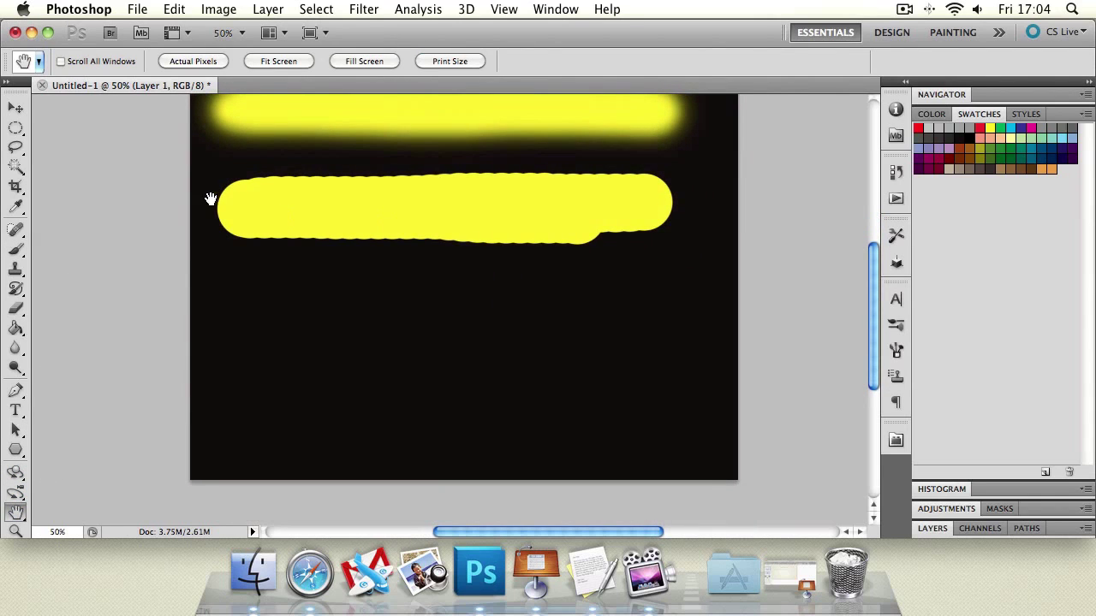
{"action": "left_click", "coordinate": [16, 249]}
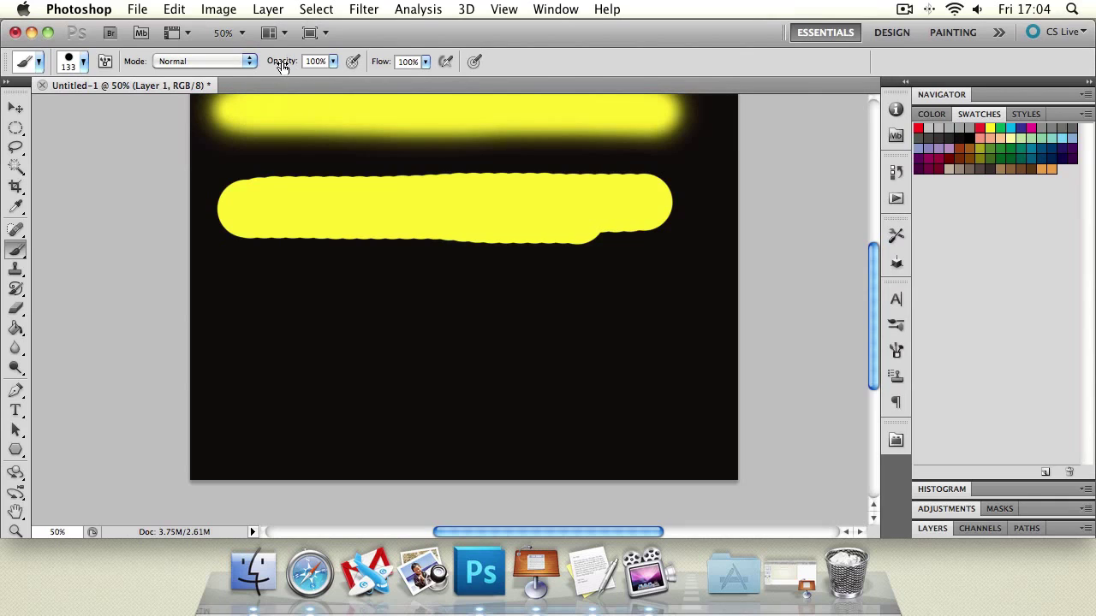
{"action": "left_click", "coordinate": [235, 68]}
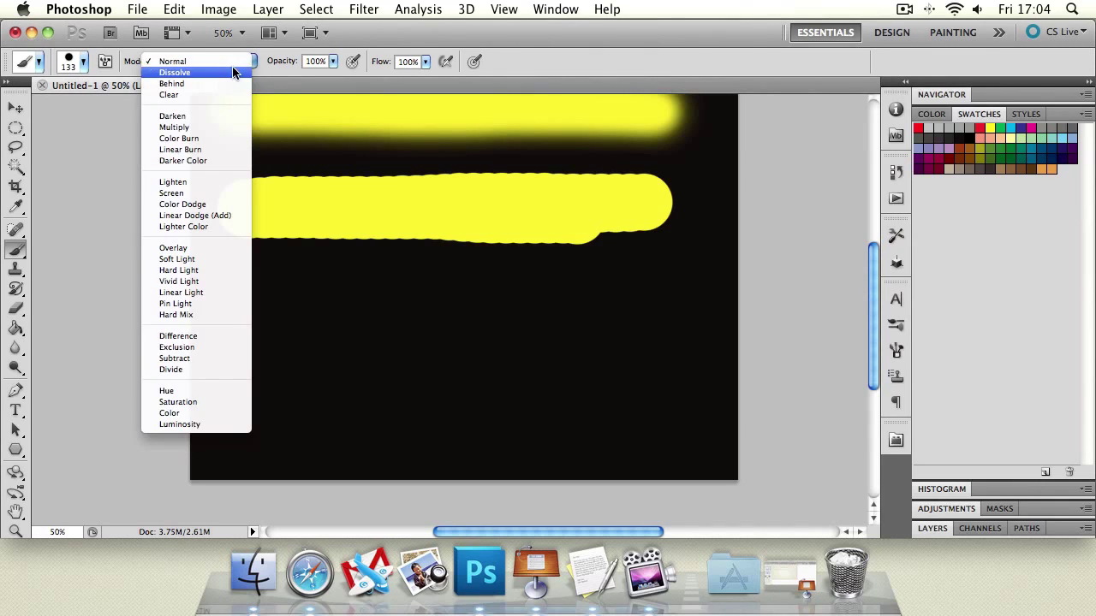
{"action": "left_click", "coordinate": [236, 73]}
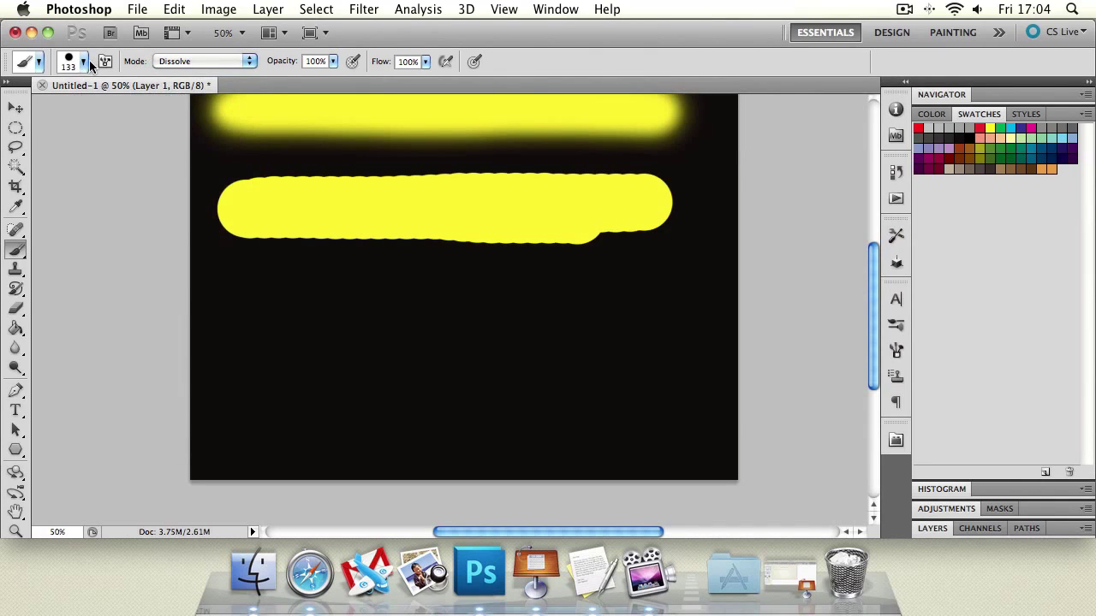
{"action": "left_click", "coordinate": [84, 63]}
{"action": "left_click_drag", "start_coordinate": [123, 105], "coordinate": [145, 106]}
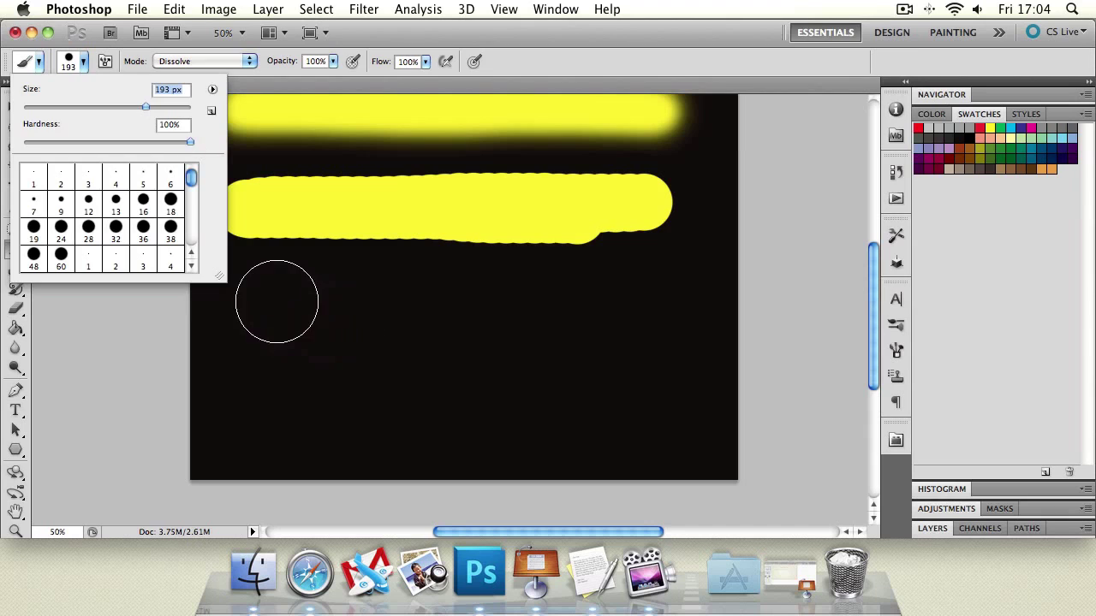
{"action": "mouse_move", "coordinate": [267, 301]}
{"action": "left_mouse_down"}
{"action": "mouse_move", "coordinate": [673, 312]}
{"action": "mouse_move", "coordinate": [294, 305]}
{"action": "left_mouse_up"}
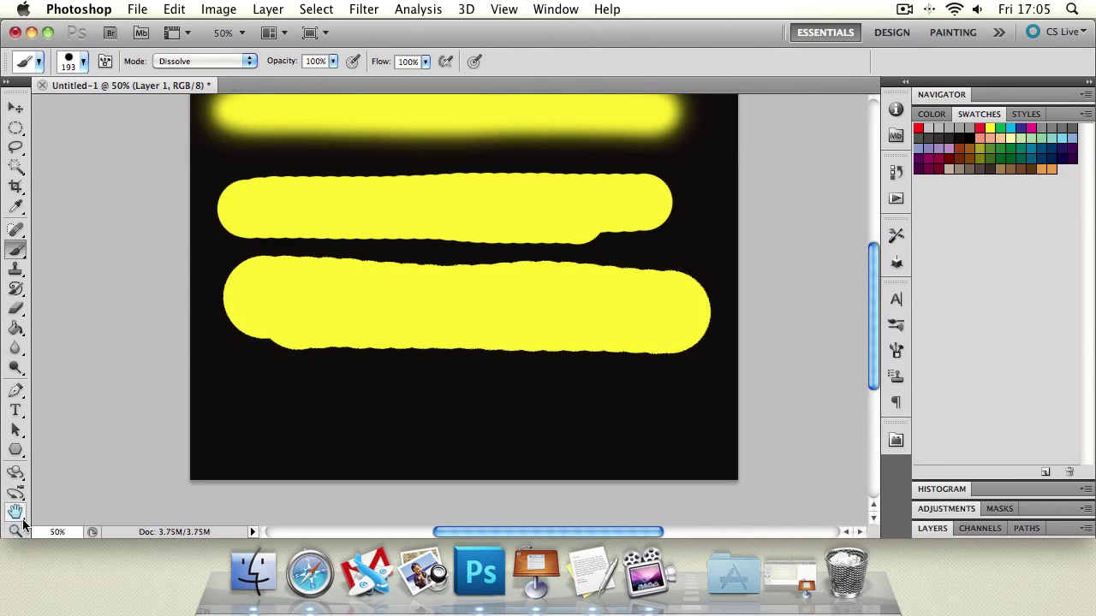
Step: Examine the edges of the Dissolve stroke up close and expand the toolbox to two columns
{"action": "left_click", "coordinate": [16, 530]}
{"action": "left_click", "coordinate": [287, 282]}
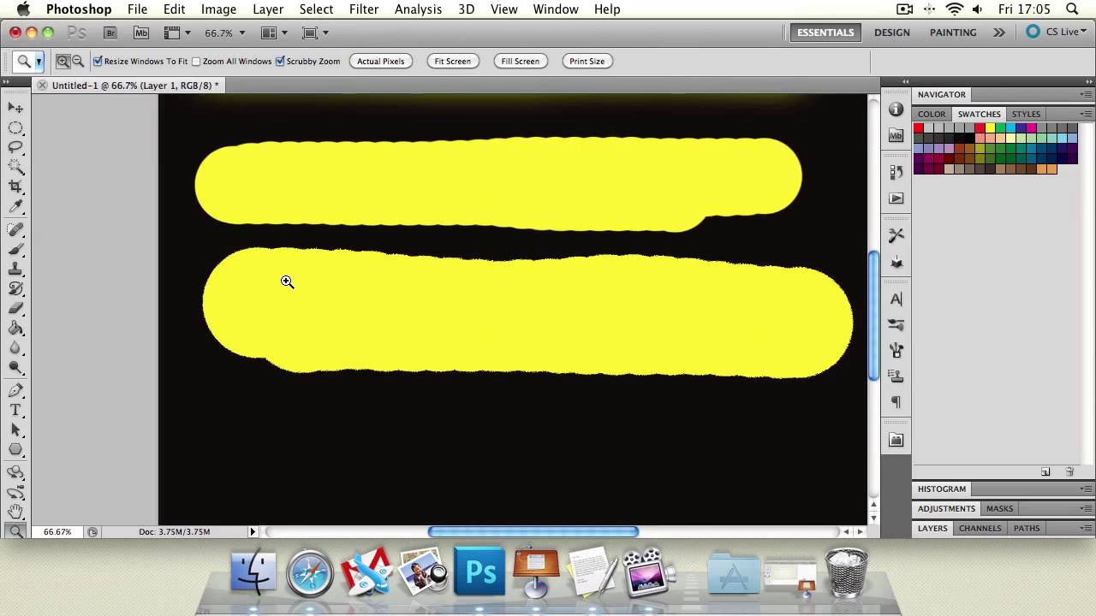
{"action": "left_click", "coordinate": [4, 81]}
{"action": "left_click", "coordinate": [181, 334]}
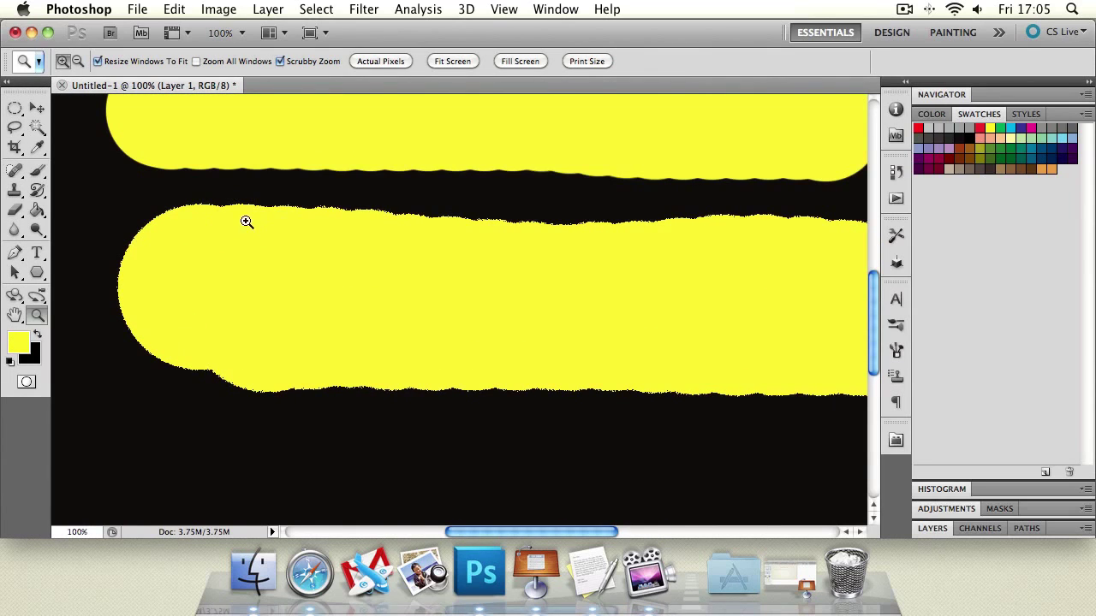
{"action": "left_click", "coordinate": [419, 243], "text": "alt"}
{"action": "left_click", "coordinate": [422, 247], "text": "alt"}
{"action": "left_click", "coordinate": [423, 247], "text": "alt"}
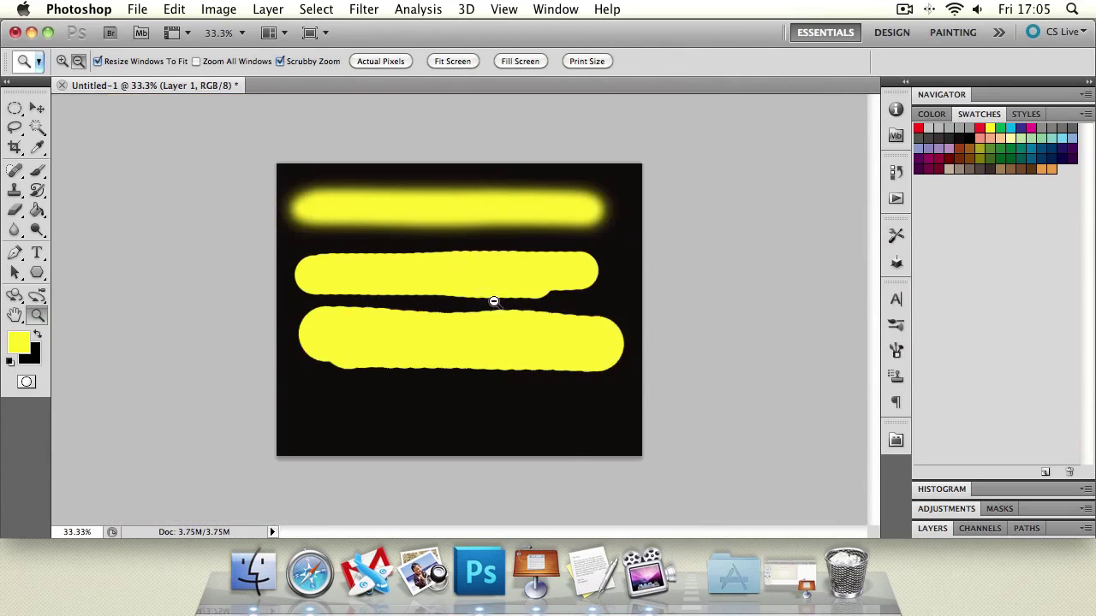
Step: Lower the brush hardness and paint a soft yellow Dissolve stroke along the bottom of the canvas
{"action": "left_click", "coordinate": [37, 170]}
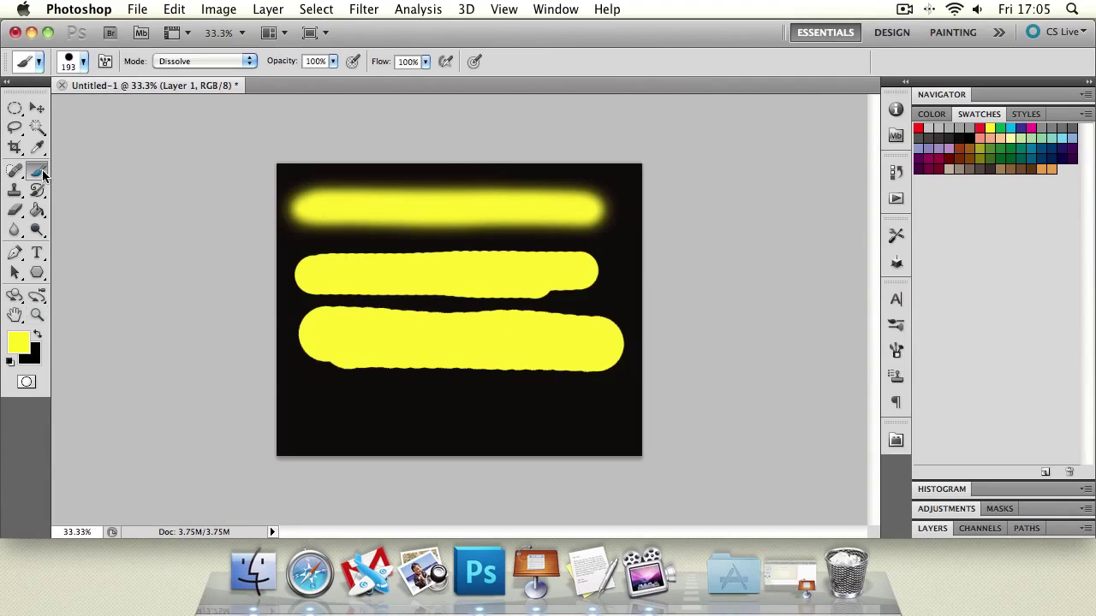
{"action": "left_click", "coordinate": [224, 61]}
{"action": "left_click", "coordinate": [224, 61]}
{"action": "left_click", "coordinate": [83, 62]}
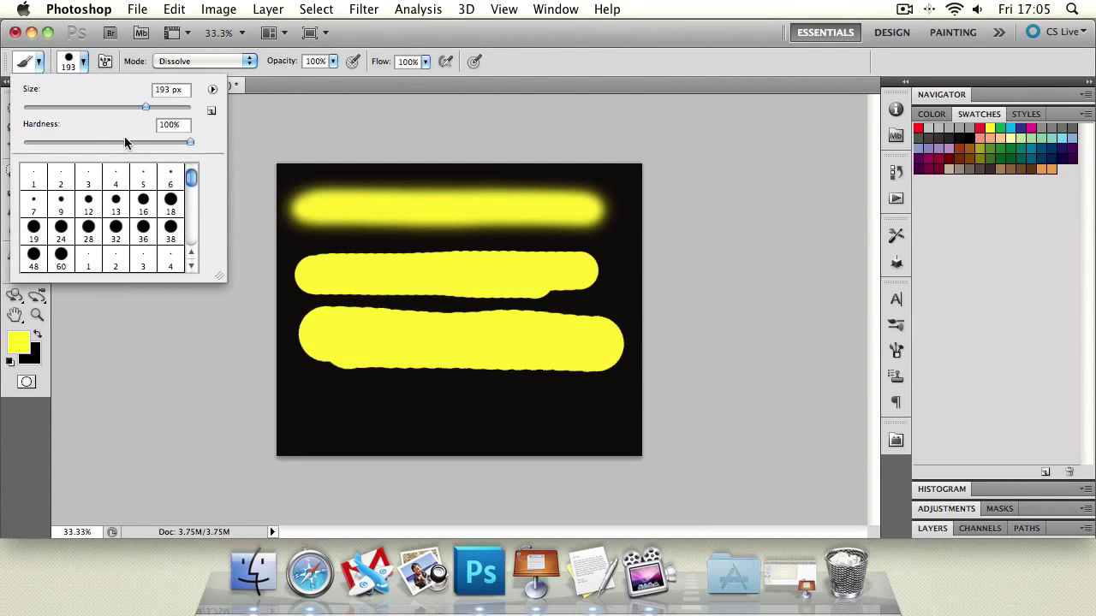
{"action": "left_click_drag", "start_coordinate": [123, 140], "coordinate": [47, 146]}
{"action": "mouse_move", "coordinate": [300, 416]}
{"action": "left_mouse_down"}
{"action": "mouse_move", "coordinate": [581, 417]}
{"action": "mouse_move", "coordinate": [302, 407]}
{"action": "left_mouse_up"}
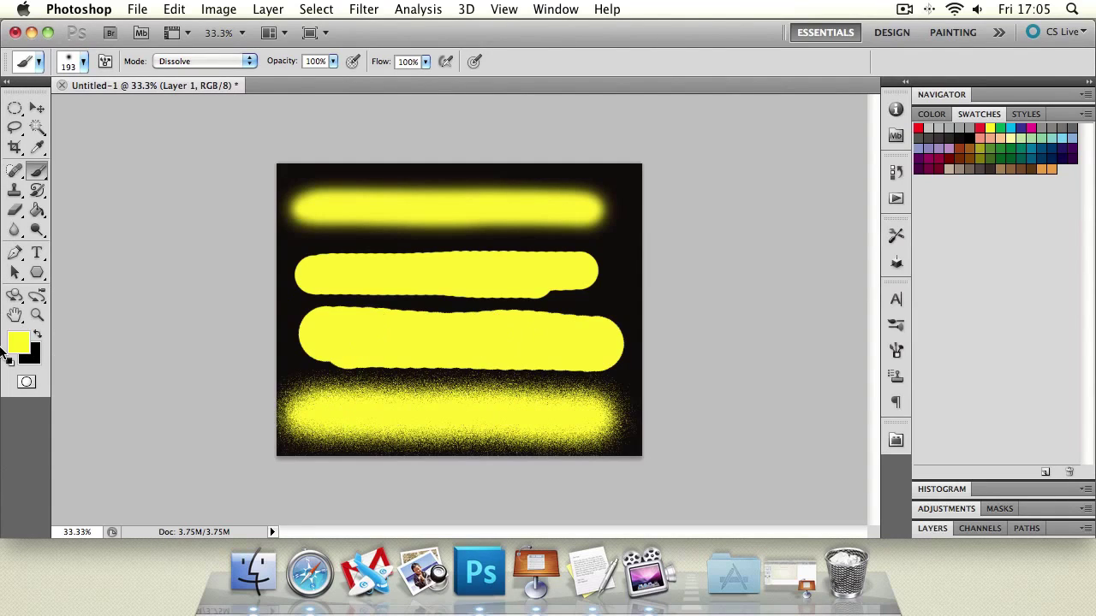
{"action": "left_click", "coordinate": [36, 316]}
{"action": "left_click", "coordinate": [453, 434]}
{"action": "left_click", "coordinate": [297, 231]}
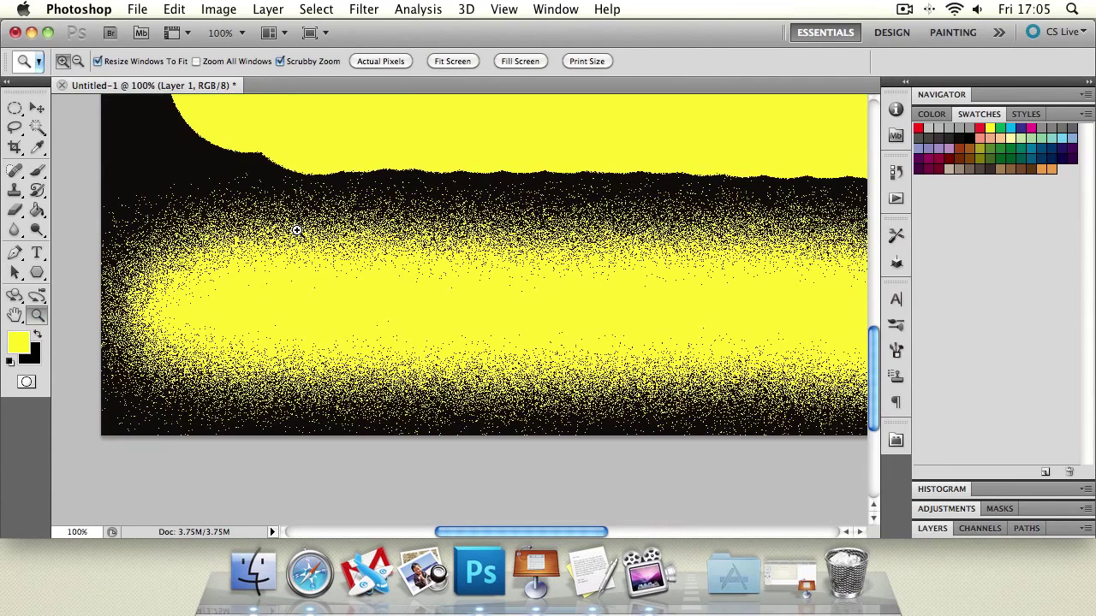
Step: Examine the edges of the hard and soft Dissolve strokes by moving around the canvas at 100%, and return to an overall view
{"action": "left_click", "coordinate": [15, 315]}
{"action": "left_click_drag", "start_coordinate": [386, 258], "coordinate": [386, 416]}
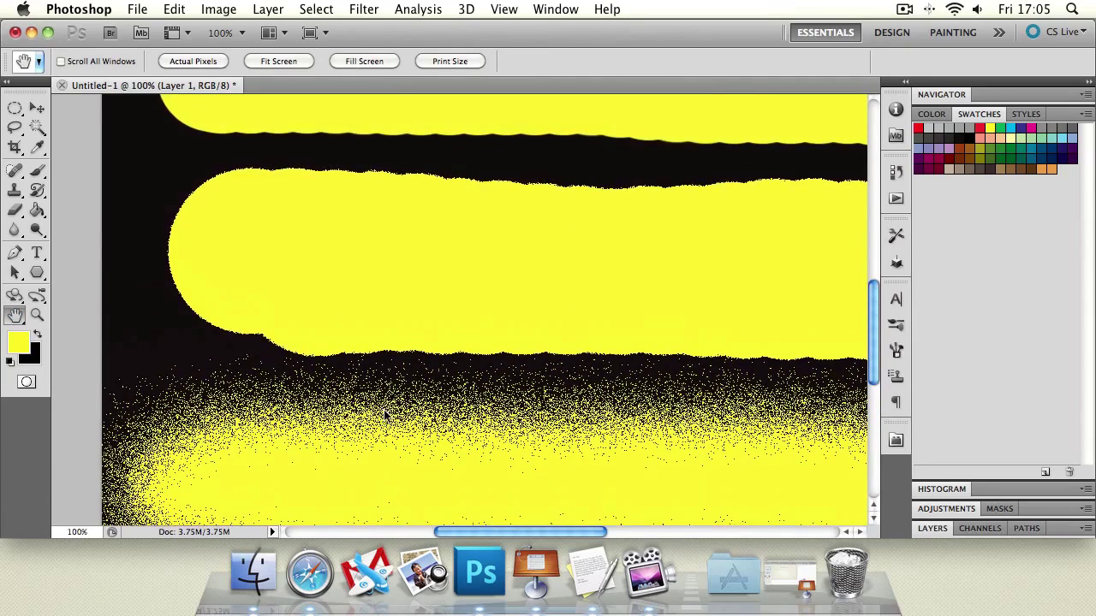
{"action": "left_click_drag", "start_coordinate": [380, 164], "coordinate": [375, 287]}
{"action": "left_click_drag", "start_coordinate": [262, 202], "coordinate": [262, 279]}
{"action": "left_click_drag", "start_coordinate": [332, 368], "coordinate": [338, 260]}
{"action": "left_click_drag", "start_coordinate": [164, 462], "coordinate": [151, 325]}
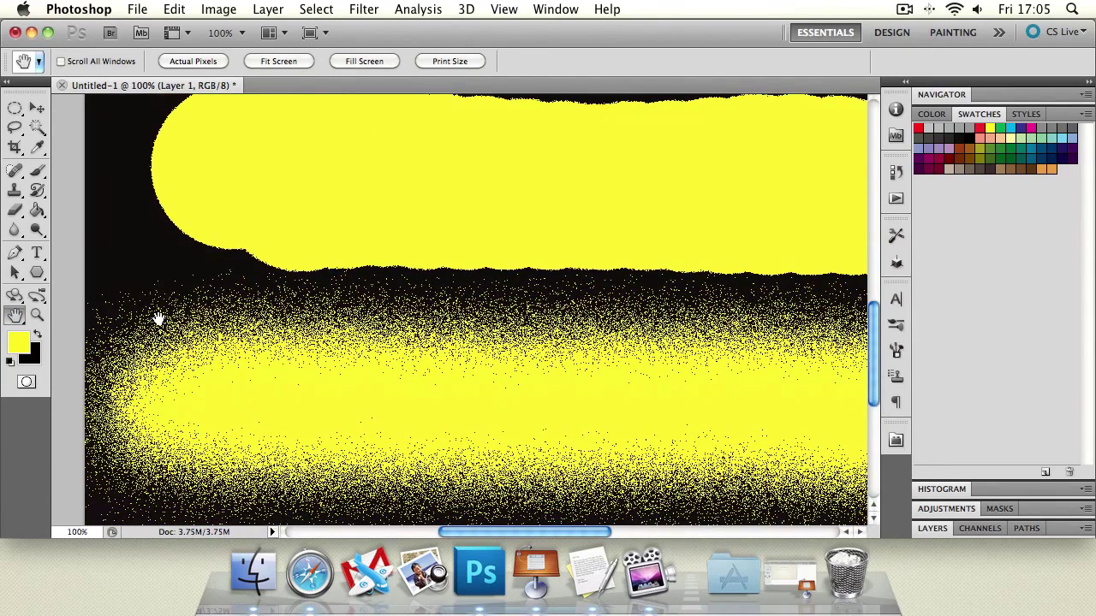
{"action": "left_click", "coordinate": [37, 316]}
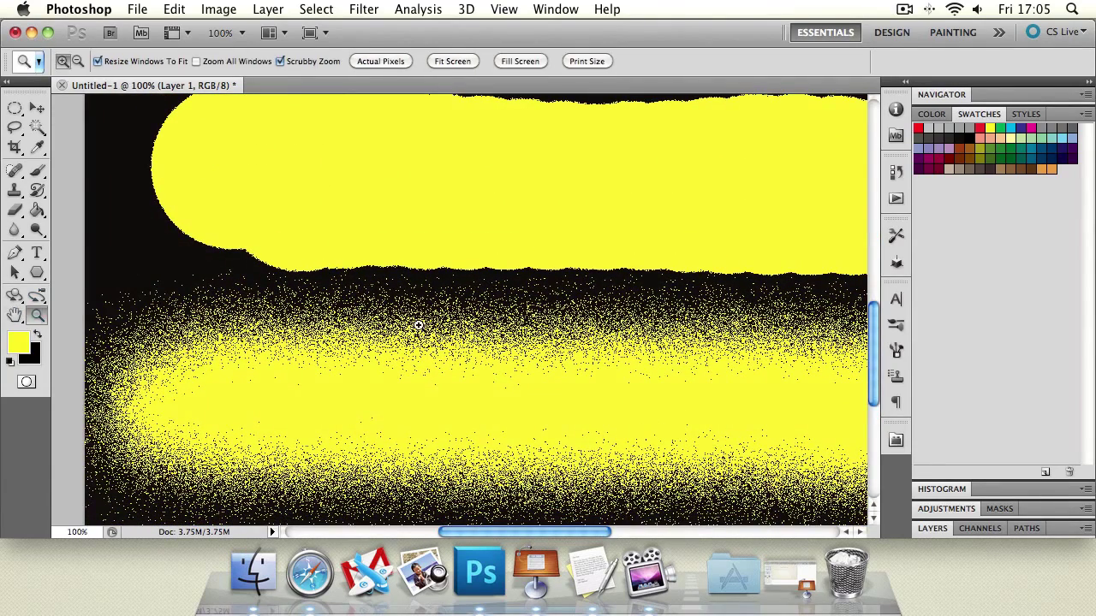
{"action": "left_click", "coordinate": [455, 312], "text": "alt"}
{"action": "left_click", "coordinate": [455, 312], "text": "alt"}
{"action": "left_click", "coordinate": [464, 316]}
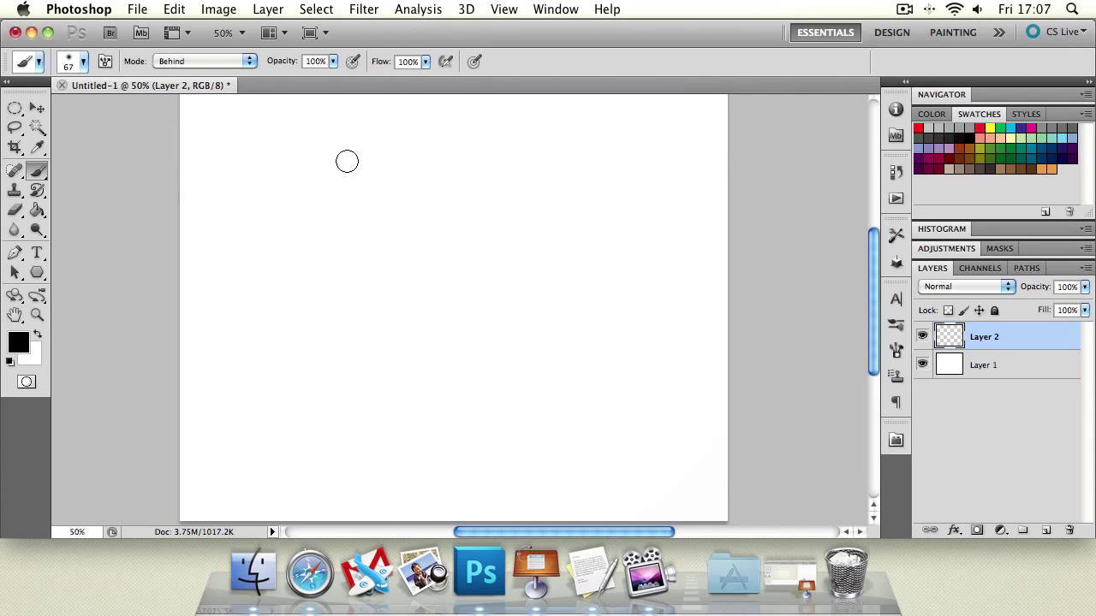
Step: Set the brush mode to Normal and paint a vertical black stroke down Layer 2 at 67 px
{"action": "left_click", "coordinate": [175, 60]}
{"action": "left_click", "coordinate": [171, 35]}
{"action": "mouse_move", "coordinate": [313, 183]}
{"action": "left_mouse_down"}
{"action": "mouse_move", "coordinate": [305, 435]}
{"action": "mouse_move", "coordinate": [303, 137]}
{"action": "mouse_move", "coordinate": [310, 427]}
{"action": "mouse_move", "coordinate": [309, 139]}
{"action": "mouse_move", "coordinate": [316, 252]}
{"action": "mouse_move", "coordinate": [308, 486]}
{"action": "left_mouse_up"}
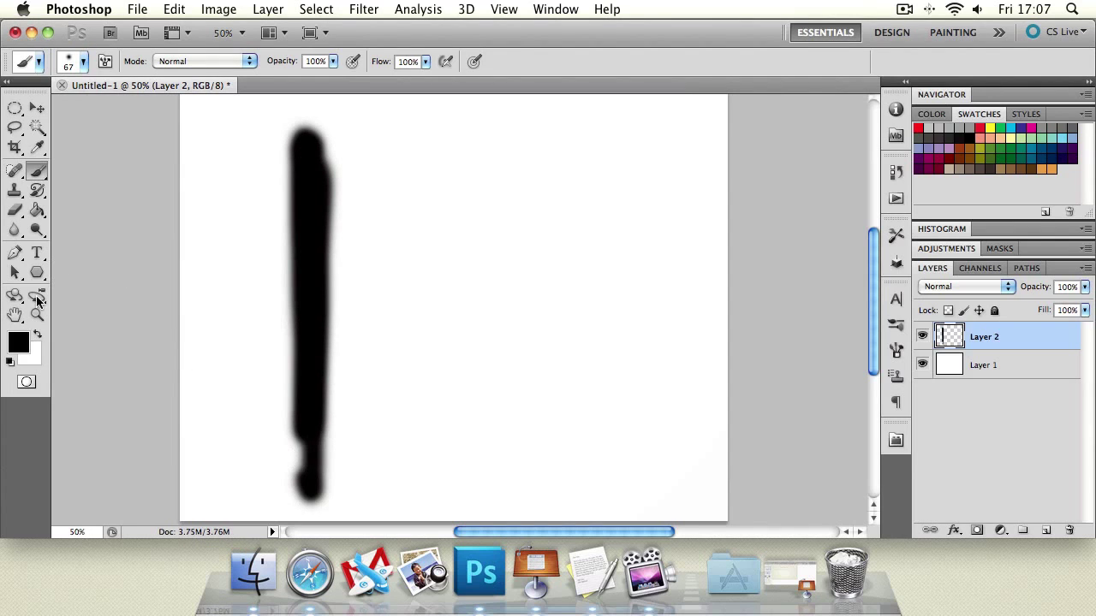
Step: Choose a magenta foreground colour, set the brush mode to Behind, and paint a thick diagonal band and short strokes across the black stroke
{"action": "left_click", "coordinate": [22, 340]}
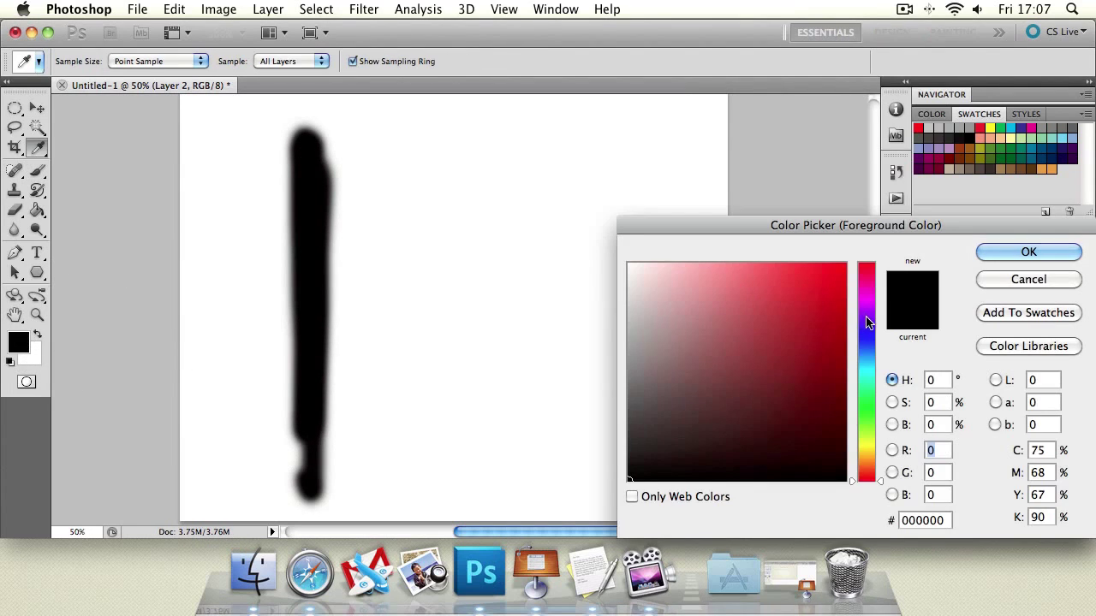
{"action": "left_click_drag", "start_coordinate": [868, 323], "coordinate": [868, 301]}
{"action": "left_click", "coordinate": [809, 283]}
{"action": "left_click", "coordinate": [1027, 250]}
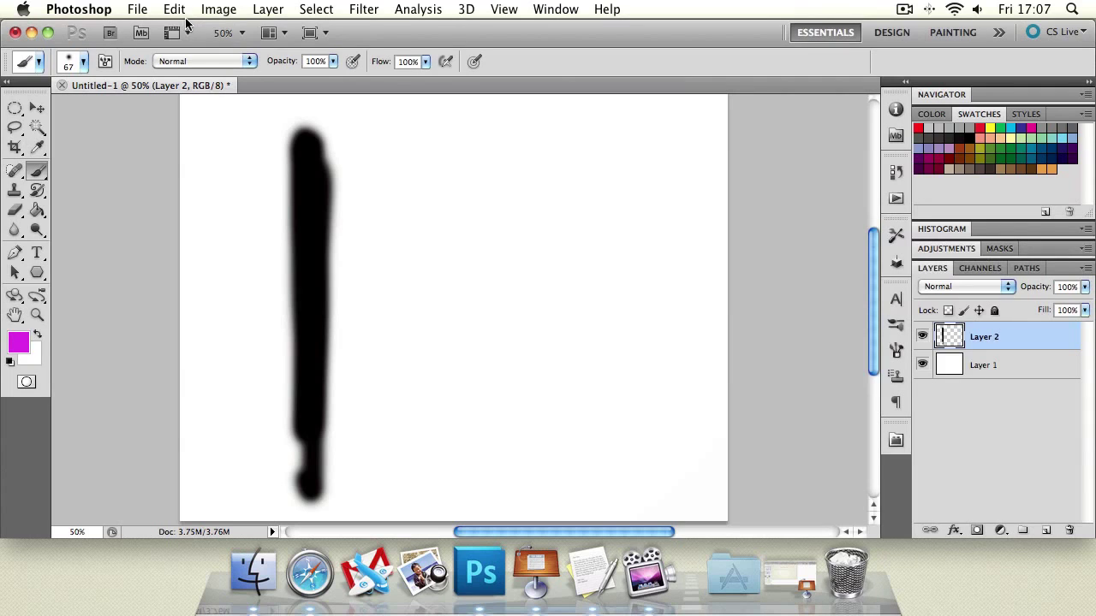
{"action": "left_click", "coordinate": [191, 53]}
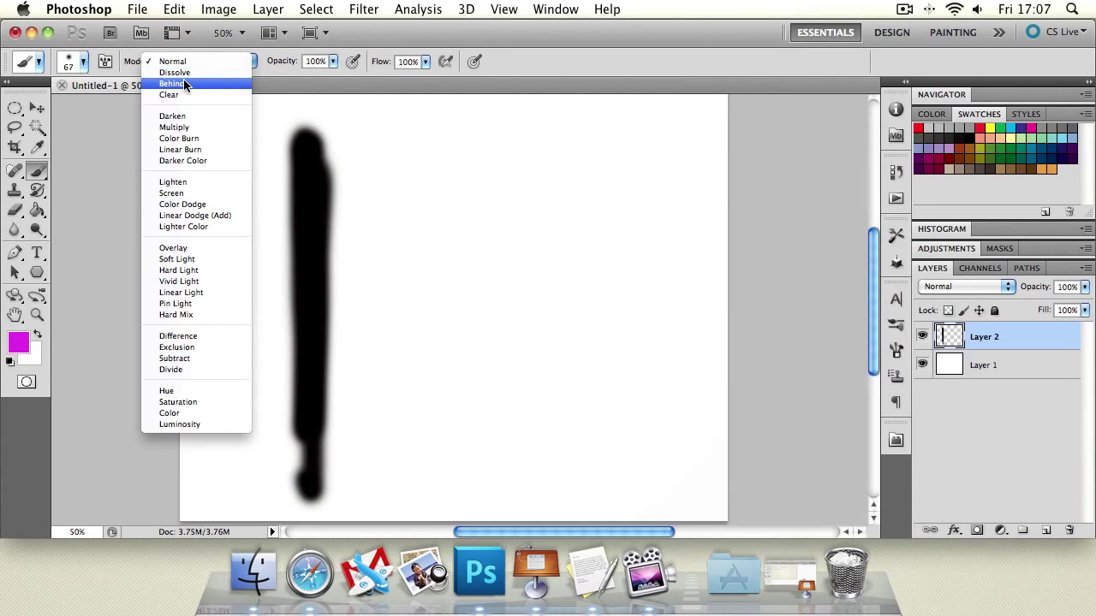
{"action": "left_click", "coordinate": [184, 83]}
{"action": "mouse_move", "coordinate": [256, 198]}
{"action": "left_mouse_down"}
{"action": "mouse_move", "coordinate": [383, 319]}
{"action": "mouse_move", "coordinate": [257, 205]}
{"action": "mouse_move", "coordinate": [370, 333]}
{"action": "mouse_move", "coordinate": [273, 255]}
{"action": "mouse_move", "coordinate": [246, 213]}
{"action": "mouse_move", "coordinate": [378, 360]}
{"action": "mouse_move", "coordinate": [252, 265]}
{"action": "mouse_move", "coordinate": [225, 223]}
{"action": "mouse_move", "coordinate": [396, 386]}
{"action": "mouse_move", "coordinate": [227, 244]}
{"action": "mouse_move", "coordinate": [377, 388]}
{"action": "mouse_move", "coordinate": [382, 319]}
{"action": "mouse_move", "coordinate": [396, 391]}
{"action": "mouse_move", "coordinate": [381, 394]}
{"action": "mouse_move", "coordinate": [202, 224]}
{"action": "mouse_move", "coordinate": [233, 194]}
{"action": "mouse_move", "coordinate": [222, 235]}
{"action": "mouse_move", "coordinate": [204, 219]}
{"action": "mouse_move", "coordinate": [241, 193]}
{"action": "mouse_move", "coordinate": [364, 328]}
{"action": "mouse_move", "coordinate": [420, 365]}
{"action": "mouse_move", "coordinate": [401, 373]}
{"action": "mouse_move", "coordinate": [405, 338]}
{"action": "mouse_move", "coordinate": [396, 370]}
{"action": "left_mouse_up"}
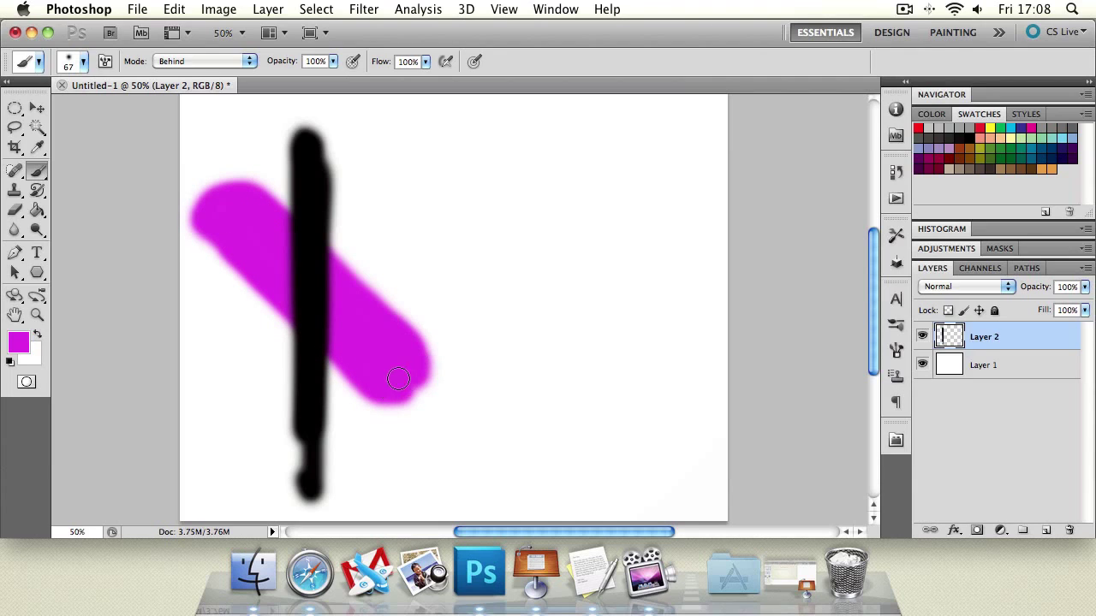
{"action": "mouse_move", "coordinate": [326, 187]}
{"action": "left_mouse_down"}
{"action": "mouse_move", "coordinate": [362, 172]}
{"action": "mouse_move", "coordinate": [342, 262]}
{"action": "left_mouse_up"}
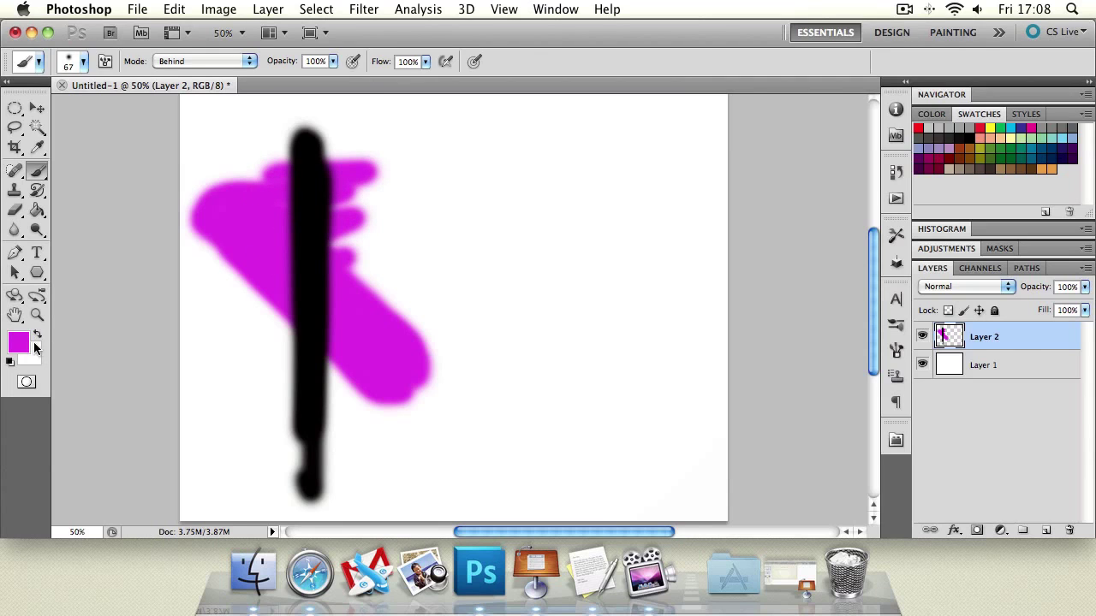
Step: Set the foreground colour to dark grey #413b41 and scribble behind the magenta and black strokes
{"action": "left_click", "coordinate": [25, 344]}
{"action": "left_click", "coordinate": [643, 425]}
{"action": "left_click", "coordinate": [1028, 252]}
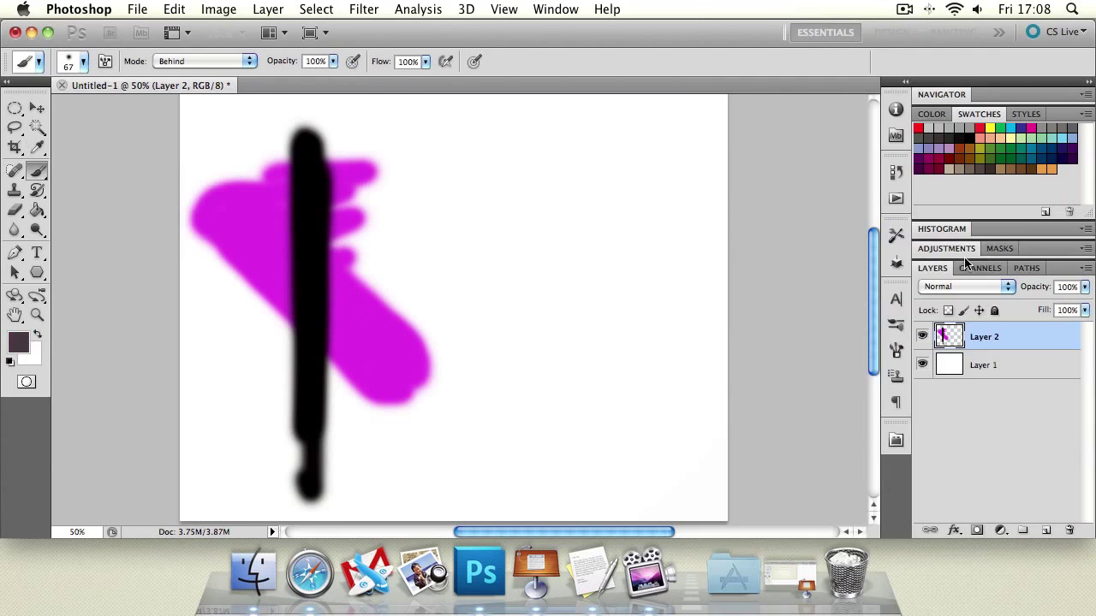
{"action": "mouse_move", "coordinate": [235, 349]}
{"action": "left_mouse_down"}
{"action": "mouse_move", "coordinate": [380, 265]}
{"action": "mouse_move", "coordinate": [359, 320]}
{"action": "mouse_move", "coordinate": [276, 371]}
{"action": "mouse_move", "coordinate": [188, 341]}
{"action": "left_mouse_up"}
Step: Change the foreground colour to bright green and scribble across the existing strokes in Behind mode
{"action": "left_click", "coordinate": [18, 341]}
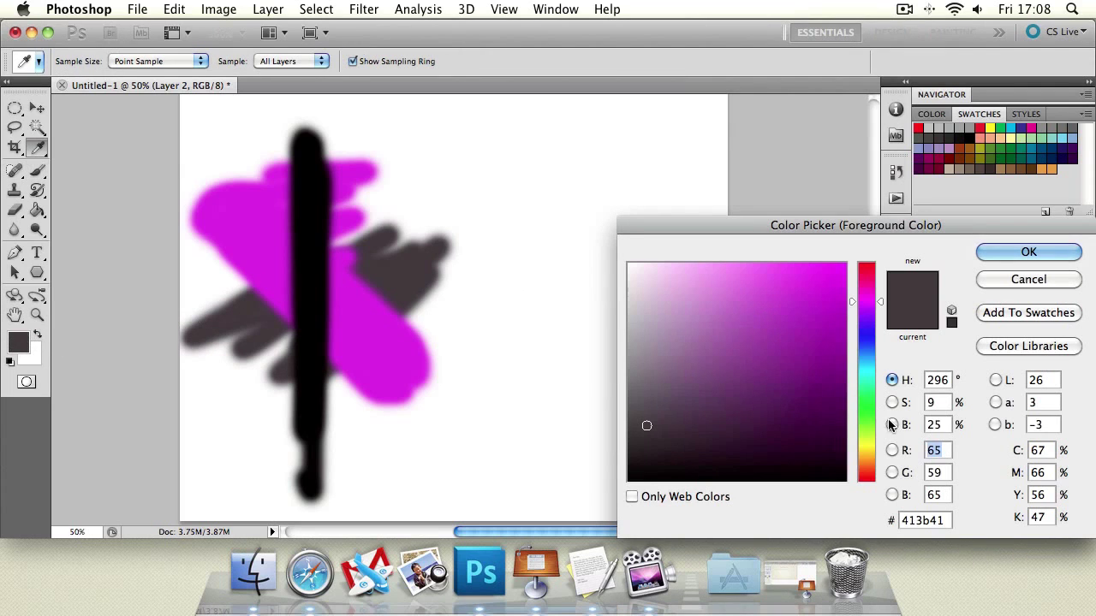
{"action": "left_click_drag", "start_coordinate": [891, 428], "coordinate": [890, 423]}
{"action": "left_click", "coordinate": [829, 271]}
{"action": "left_click", "coordinate": [1028, 252]}
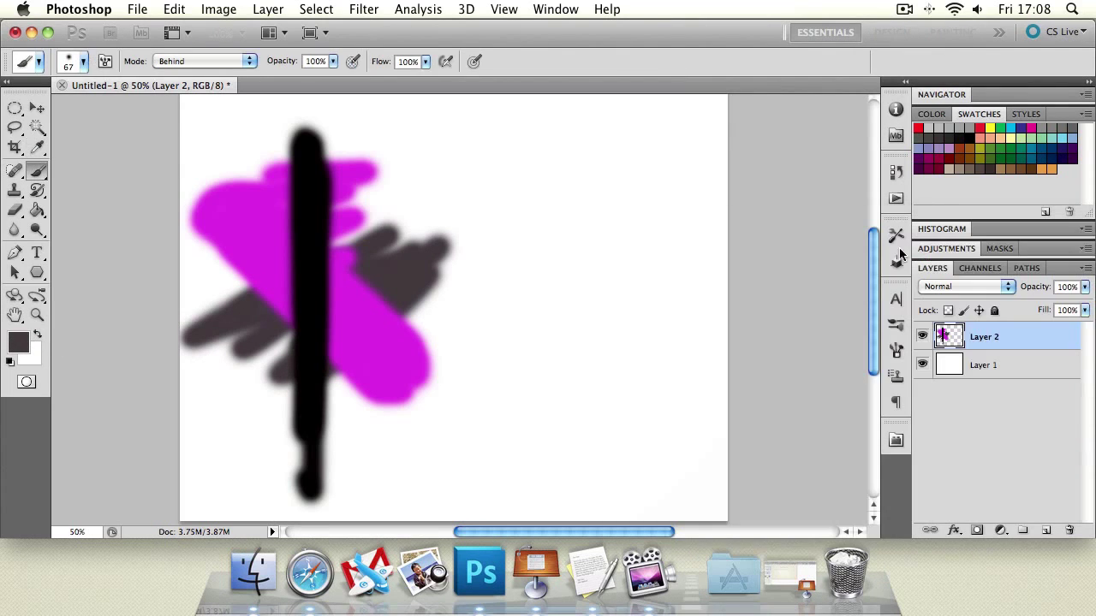
{"action": "mouse_move", "coordinate": [472, 302]}
{"action": "left_mouse_down"}
{"action": "mouse_move", "coordinate": [493, 287]}
{"action": "mouse_move", "coordinate": [453, 245]}
{"action": "mouse_move", "coordinate": [291, 242]}
{"action": "mouse_move", "coordinate": [237, 276]}
{"action": "mouse_move", "coordinate": [322, 318]}
{"action": "mouse_move", "coordinate": [263, 377]}
{"action": "mouse_move", "coordinate": [349, 384]}
{"action": "mouse_move", "coordinate": [336, 402]}
{"action": "left_mouse_up"}
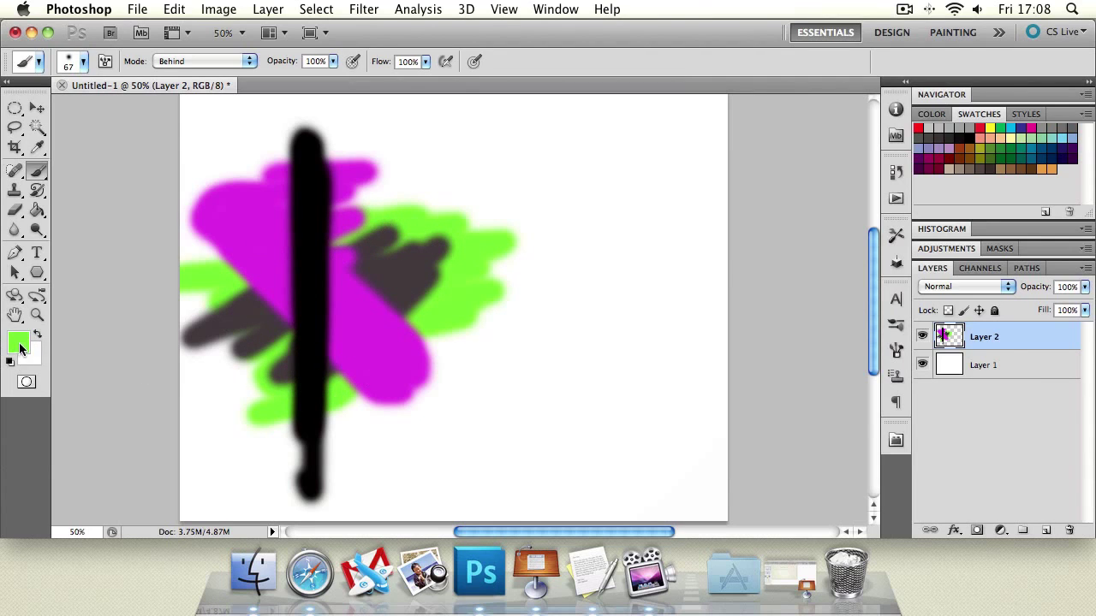
Step: Darken the foreground green and paint a wider scribble behind the existing strokes, extending past the bright green
{"action": "left_click", "coordinate": [21, 347]}
{"action": "left_click_drag", "start_coordinate": [810, 374], "coordinate": [843, 413]}
{"action": "left_click", "coordinate": [1046, 249]}
{"action": "mouse_move", "coordinate": [312, 340]}
{"action": "left_mouse_down"}
{"action": "mouse_move", "coordinate": [335, 447]}
{"action": "mouse_move", "coordinate": [325, 446]}
{"action": "mouse_move", "coordinate": [531, 294]}
{"action": "mouse_move", "coordinate": [522, 269]}
{"action": "mouse_move", "coordinate": [454, 205]}
{"action": "mouse_move", "coordinate": [489, 262]}
{"action": "mouse_move", "coordinate": [539, 257]}
{"action": "left_mouse_up"}
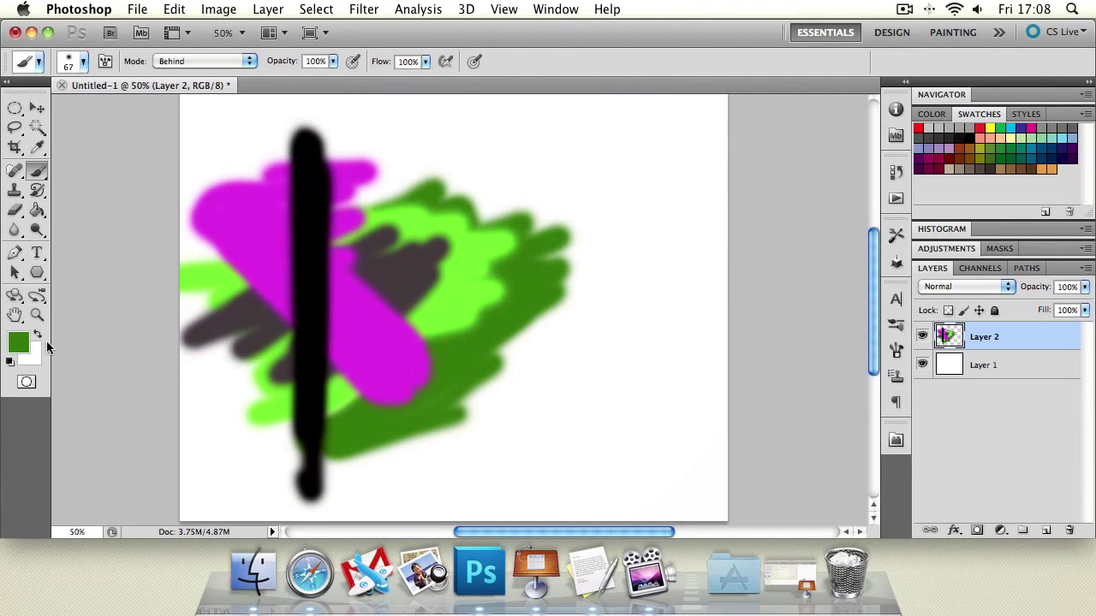
Step: Set the foreground colour to near-black #252922 and scribble behind the outer edge of the dark green strokes
{"action": "left_click", "coordinate": [20, 343]}
{"action": "left_click", "coordinate": [665, 446]}
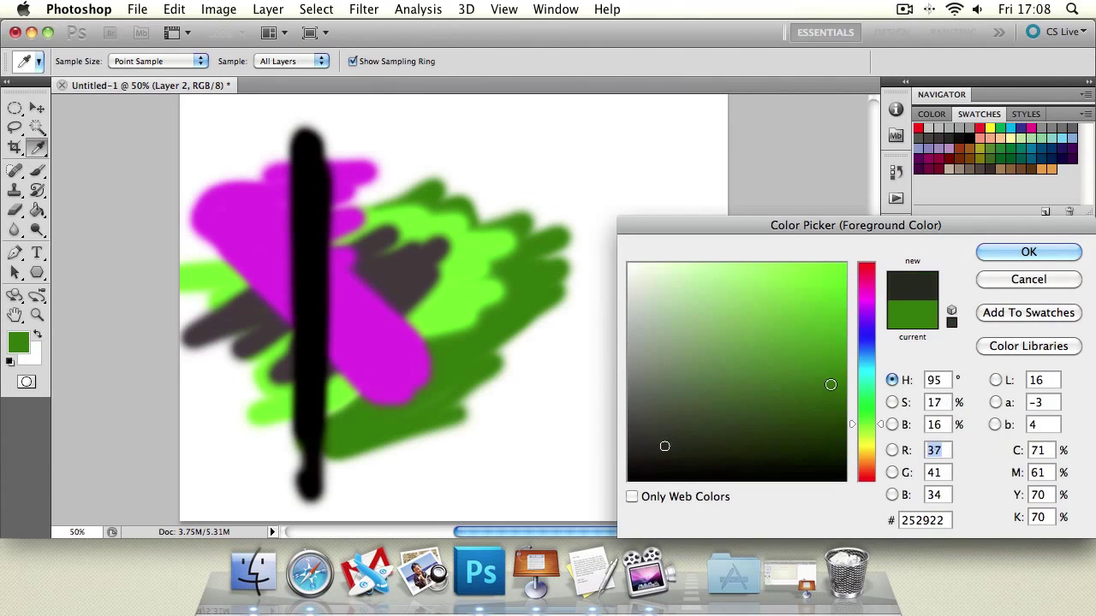
{"action": "left_click", "coordinate": [1046, 261]}
{"action": "mouse_move", "coordinate": [497, 202]}
{"action": "left_mouse_down"}
{"action": "mouse_move", "coordinate": [633, 262]}
{"action": "mouse_move", "coordinate": [521, 333]}
{"action": "mouse_move", "coordinate": [439, 411]}
{"action": "mouse_move", "coordinate": [498, 415]}
{"action": "mouse_move", "coordinate": [551, 318]}
{"action": "mouse_move", "coordinate": [552, 288]}
{"action": "mouse_move", "coordinate": [432, 265]}
{"action": "mouse_move", "coordinate": [503, 199]}
{"action": "mouse_move", "coordinate": [548, 231]}
{"action": "left_mouse_up"}
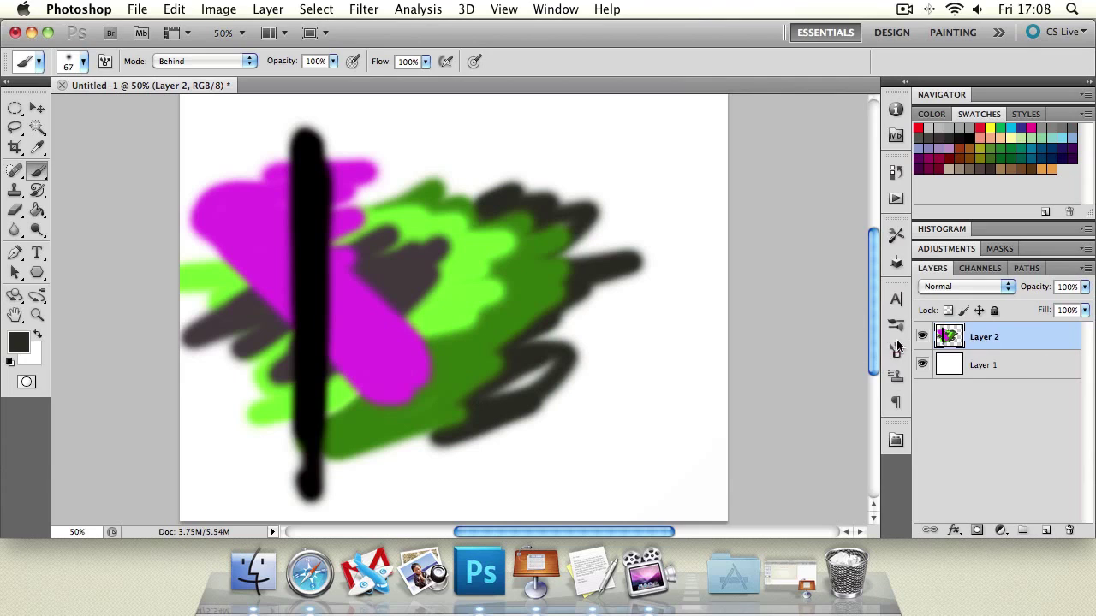
Step: Toggle the visibility of Layer 2 off and on to check which layer holds the painted strokes
{"action": "left_click", "coordinate": [924, 338]}
{"action": "left_click", "coordinate": [924, 337]}
{"action": "left_click", "coordinate": [923, 337]}
{"action": "left_click", "coordinate": [924, 337]}
Step: Switch the brush mode to Clear, hide Layer 1, and paint over the coloured strokes on Layer 2 to remove most of them
{"action": "left_click", "coordinate": [188, 62]}
{"action": "left_click", "coordinate": [190, 73]}
{"action": "mouse_move", "coordinate": [312, 141]}
{"action": "left_mouse_down"}
{"action": "mouse_move", "coordinate": [280, 215]}
{"action": "mouse_move", "coordinate": [322, 298]}
{"action": "mouse_move", "coordinate": [594, 351]}
{"action": "mouse_move", "coordinate": [397, 319]}
{"action": "mouse_move", "coordinate": [503, 330]}
{"action": "mouse_move", "coordinate": [465, 292]}
{"action": "mouse_move", "coordinate": [585, 234]}
{"action": "mouse_move", "coordinate": [571, 200]}
{"action": "mouse_move", "coordinate": [284, 190]}
{"action": "mouse_move", "coordinate": [409, 132]}
{"action": "mouse_move", "coordinate": [468, 137]}
{"action": "mouse_move", "coordinate": [385, 175]}
{"action": "left_mouse_up"}
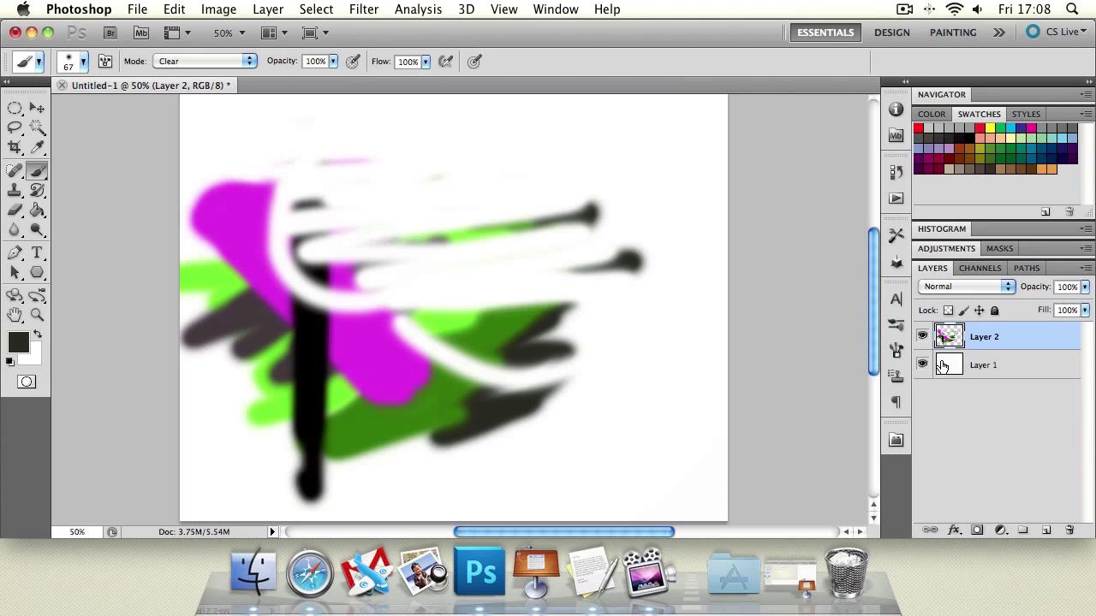
{"action": "left_click", "coordinate": [922, 366]}
{"action": "mouse_move", "coordinate": [359, 274]}
{"action": "left_mouse_down"}
{"action": "mouse_move", "coordinate": [274, 308]}
{"action": "mouse_move", "coordinate": [248, 389]}
{"action": "mouse_move", "coordinate": [146, 467]}
{"action": "mouse_move", "coordinate": [453, 456]}
{"action": "mouse_move", "coordinate": [697, 325]}
{"action": "mouse_move", "coordinate": [151, 256]}
{"action": "mouse_move", "coordinate": [214, 206]}
{"action": "mouse_move", "coordinate": [258, 296]}
{"action": "mouse_move", "coordinate": [215, 180]}
{"action": "left_mouse_up"}
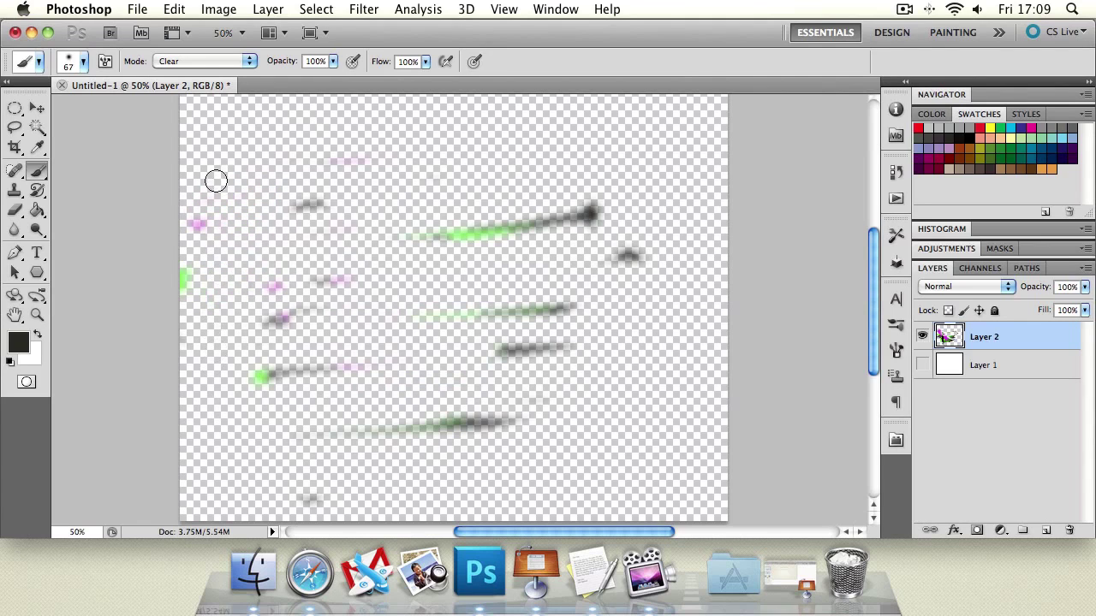
Step: Erase some of the remaining paint on Layer 2 with the Eraser for comparison and return to the Brush tool
{"action": "left_click", "coordinate": [15, 211]}
{"action": "mouse_move", "coordinate": [267, 183]}
{"action": "left_mouse_down"}
{"action": "mouse_move", "coordinate": [463, 233]}
{"action": "mouse_move", "coordinate": [542, 239]}
{"action": "mouse_move", "coordinate": [649, 220]}
{"action": "left_mouse_up"}
{"action": "left_click", "coordinate": [37, 171]}
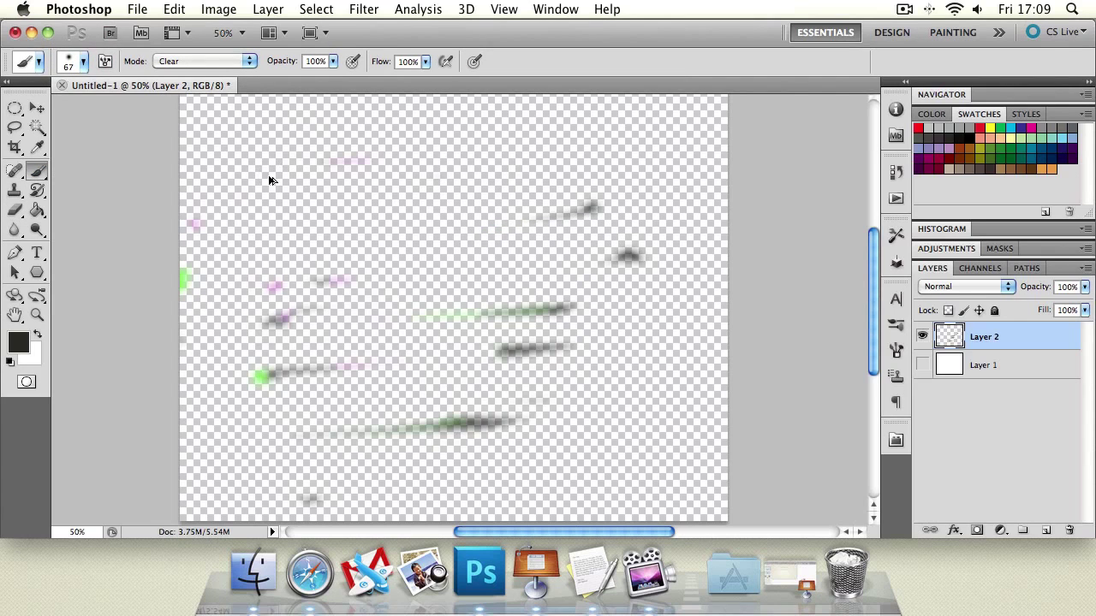
Step: Undo the erasing, Clear and Behind strokes one after another until Layer 2 is empty and Layer 1 is shown again
{"action": "key", "text": "super+alt+z"}
{"action": "key", "text": "super+alt+z"}
{"action": "key", "text": "super+alt+z"}
{"action": "key", "text": "super+alt+z"}
{"action": "key", "text": "super+alt+z"}
{"action": "key", "text": "super+alt+z"}
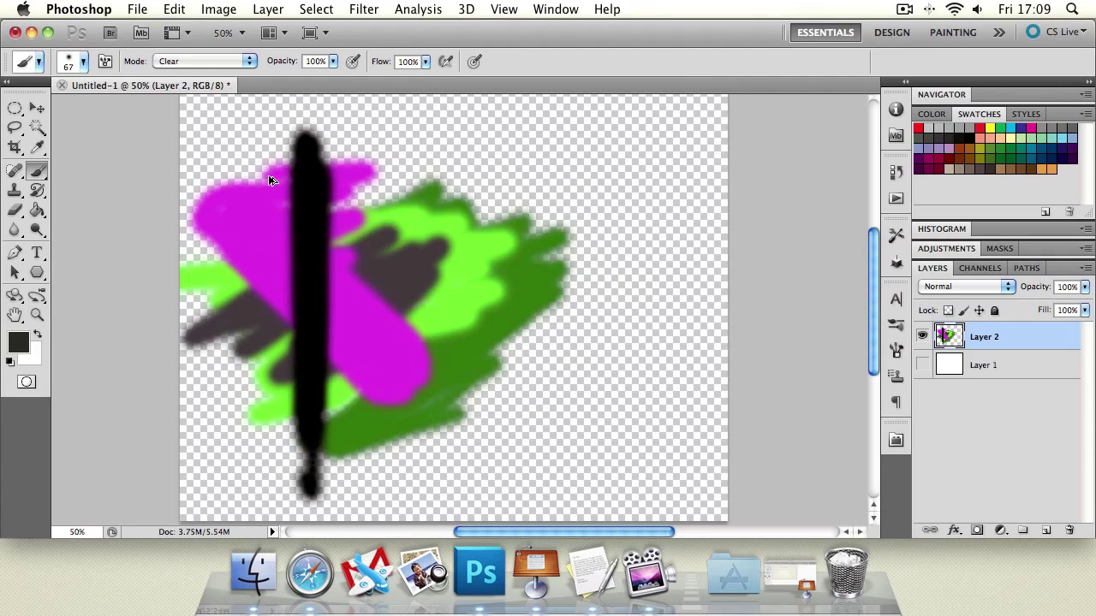
{"action": "key", "text": "super+shift+z"}
{"action": "key", "text": "super+shift+z"}
{"action": "key", "text": "super+shift+z"}
{"action": "key", "text": "super+shift+z"}
{"action": "key", "text": "super+shift+z"}
{"action": "key", "text": "super+shift+z"}
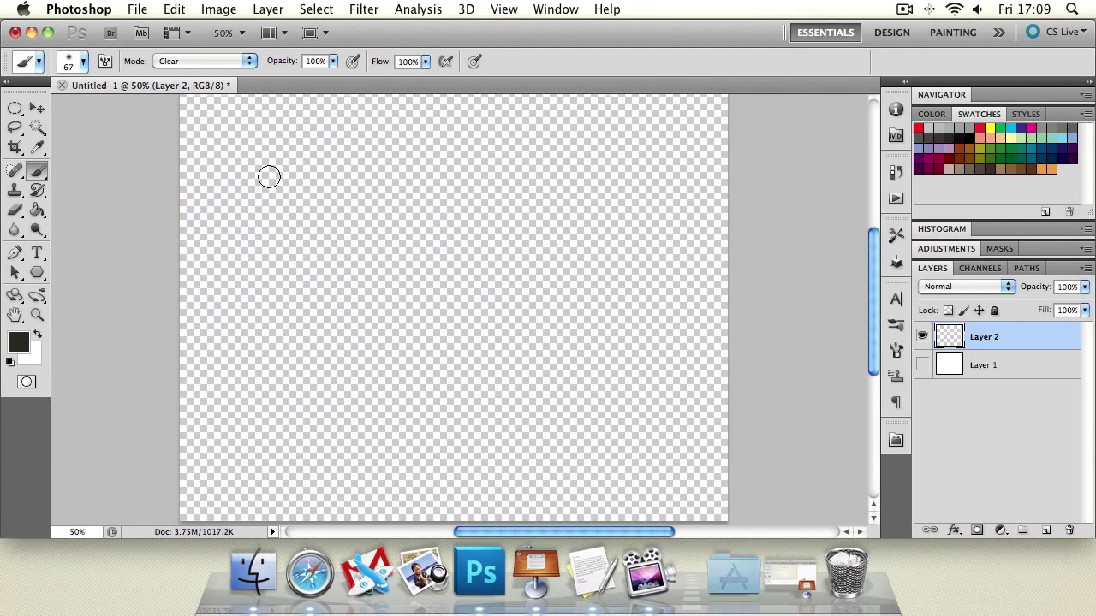
{"action": "key", "text": "super+shift+z"}
Step: Set the brush mode to Normal and choose a fully saturated bright red as the foreground colour
{"action": "left_click", "coordinate": [234, 61]}
{"action": "left_click", "coordinate": [211, 29]}
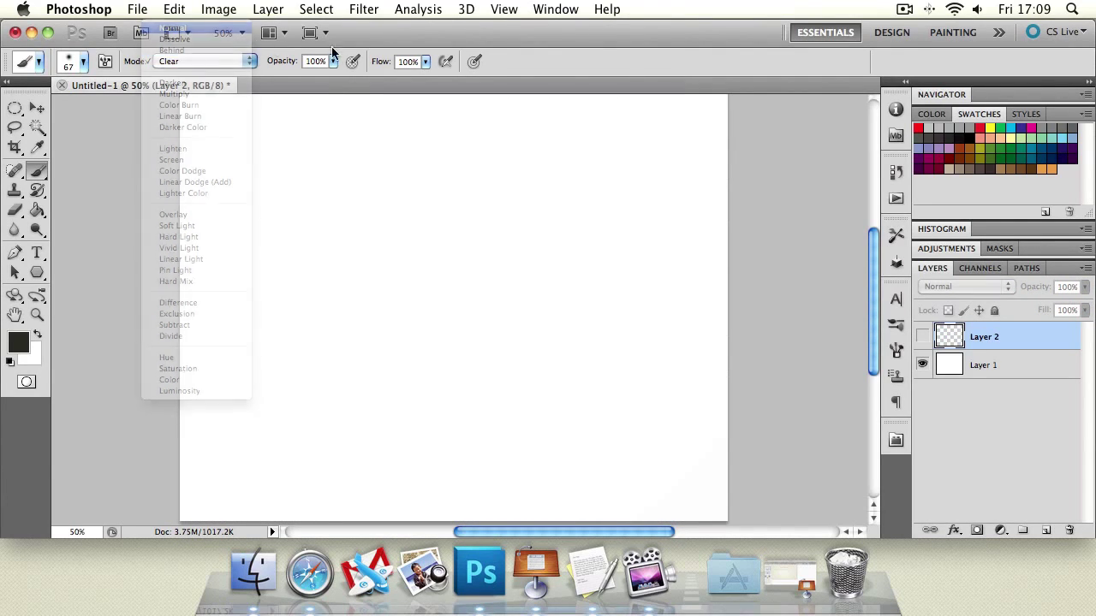
{"action": "left_click", "coordinate": [26, 343]}
{"action": "mouse_move", "coordinate": [763, 335]}
{"action": "left_mouse_down"}
{"action": "mouse_move", "coordinate": [814, 406]}
{"action": "mouse_move", "coordinate": [874, 271]}
{"action": "left_mouse_up"}
{"action": "left_click_drag", "start_coordinate": [814, 267], "coordinate": [872, 265]}
{"action": "left_click", "coordinate": [1024, 249]}
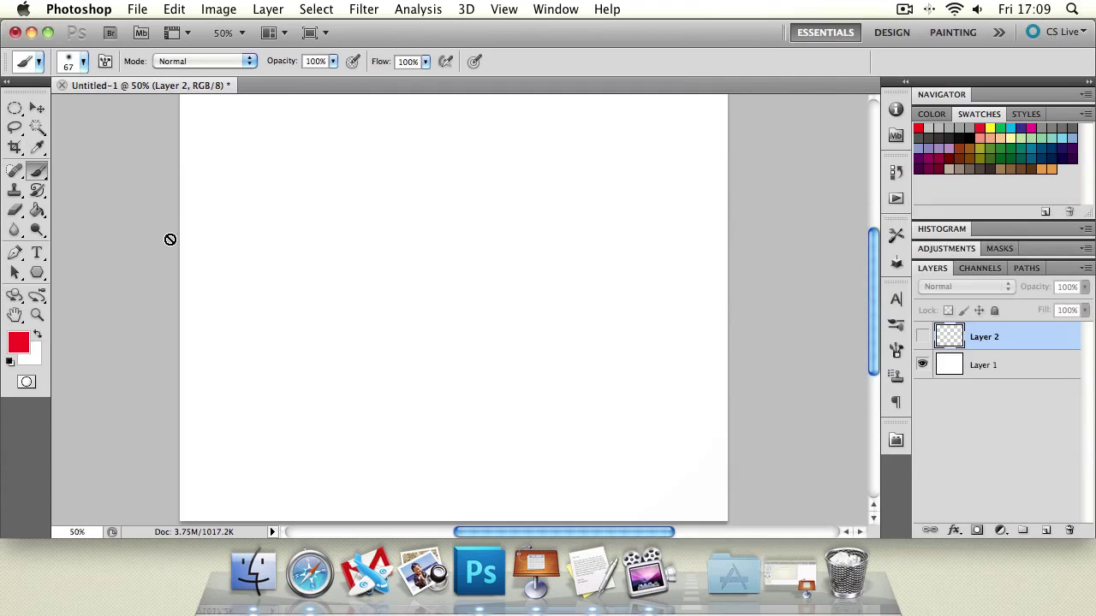
Step: Keep the brush opacity at 100%, make Layer 2 the visible working layer, and paint a vertical red stroke near the canvas's left side
{"action": "left_click", "coordinate": [332, 62]}
{"action": "left_click_drag", "start_coordinate": [331, 77], "coordinate": [344, 78]}
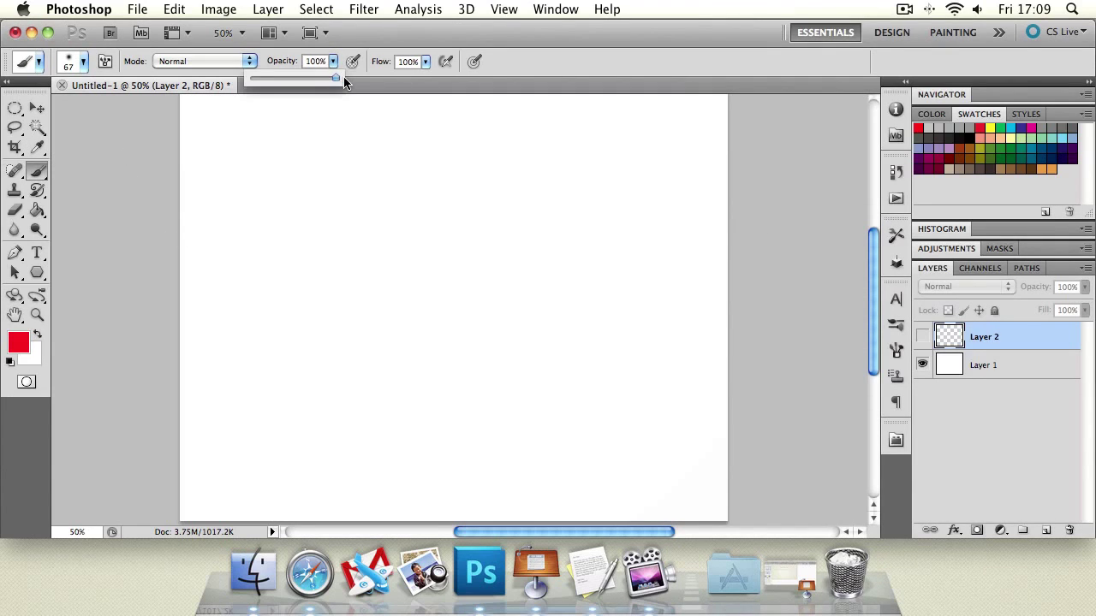
{"action": "left_click", "coordinate": [1021, 345]}
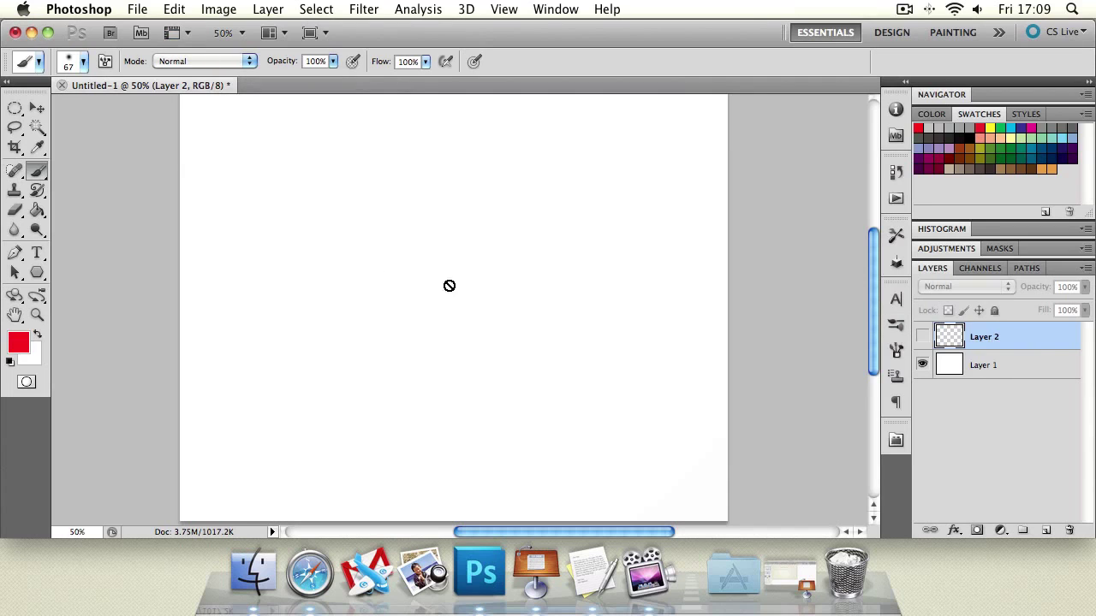
{"action": "left_click_drag", "start_coordinate": [268, 128], "coordinate": [275, 439]}
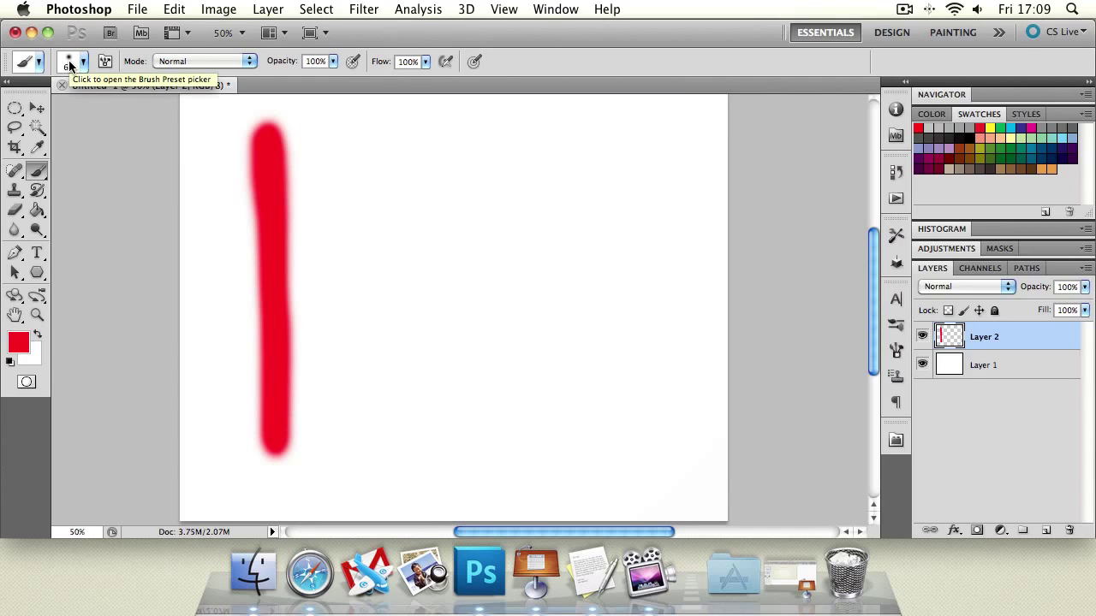
Step: Lower the brush opacity to 39%, paint a second vertical red stroke beside the first, and hide Layer 1
{"action": "left_click", "coordinate": [333, 61]}
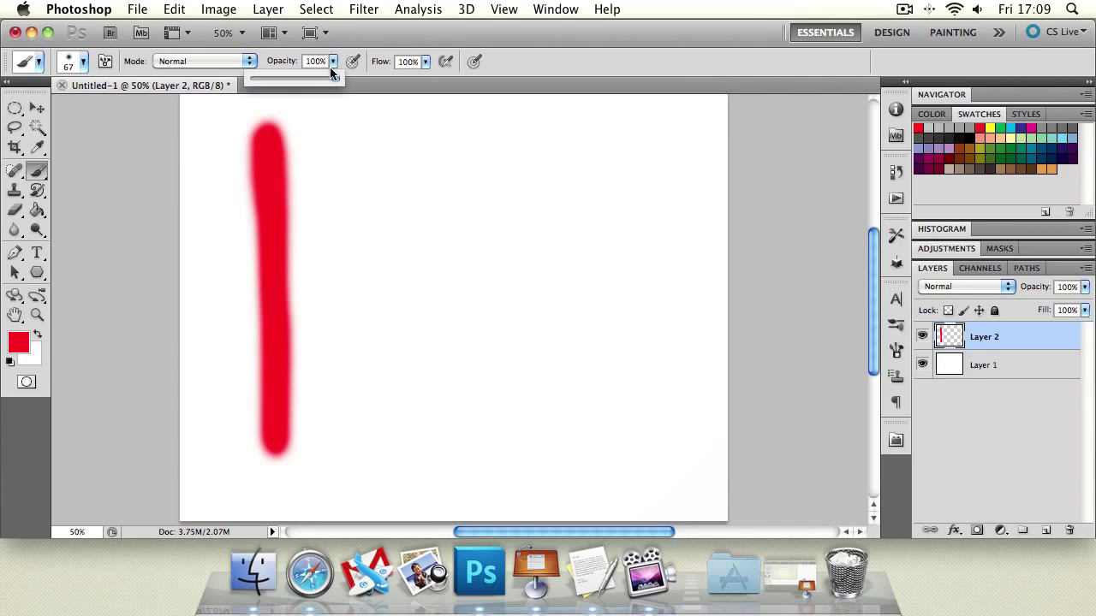
{"action": "left_click_drag", "start_coordinate": [336, 79], "coordinate": [285, 79]}
{"action": "mouse_move", "coordinate": [330, 131]}
{"action": "left_mouse_down"}
{"action": "mouse_move", "coordinate": [338, 450]}
{"action": "mouse_move", "coordinate": [327, 235]}
{"action": "mouse_move", "coordinate": [335, 123]}
{"action": "mouse_move", "coordinate": [334, 440]}
{"action": "mouse_move", "coordinate": [318, 211]}
{"action": "mouse_move", "coordinate": [329, 120]}
{"action": "mouse_move", "coordinate": [334, 201]}
{"action": "left_mouse_up"}
{"action": "left_click", "coordinate": [922, 366]}
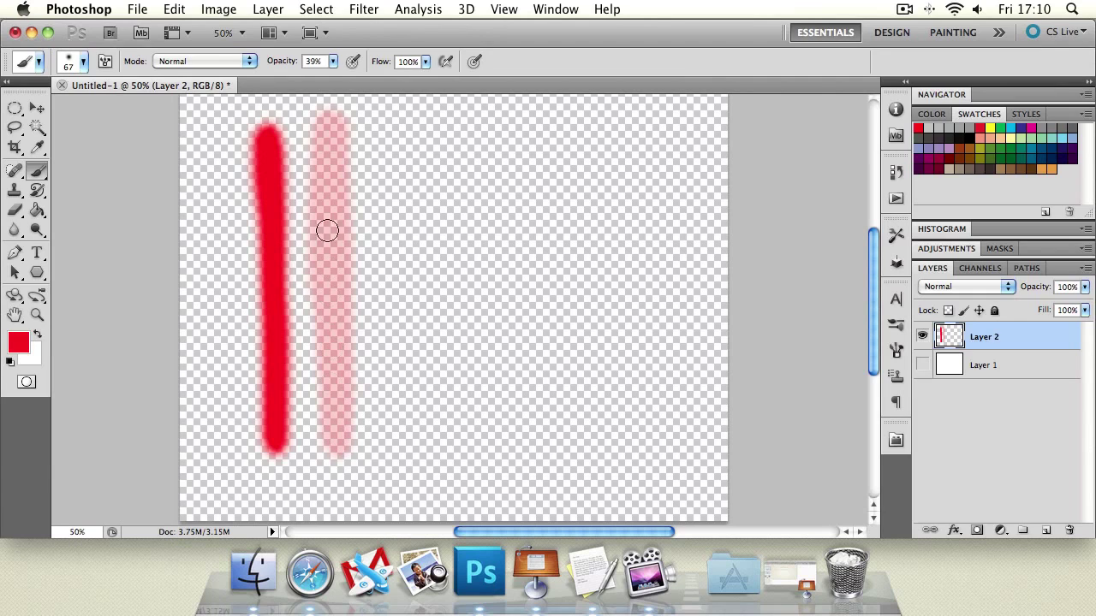
Step: Go over the 39% opacity stroke repeatedly to build it up to solid red, and show Layer 1 again
{"action": "mouse_move", "coordinate": [320, 117]}
{"action": "left_mouse_down"}
{"action": "mouse_move", "coordinate": [324, 392]}
{"action": "mouse_move", "coordinate": [335, 435]}
{"action": "mouse_move", "coordinate": [347, 403]}
{"action": "mouse_move", "coordinate": [331, 139]}
{"action": "mouse_move", "coordinate": [334, 425]}
{"action": "mouse_move", "coordinate": [317, 219]}
{"action": "mouse_move", "coordinate": [332, 132]}
{"action": "mouse_move", "coordinate": [348, 281]}
{"action": "mouse_move", "coordinate": [341, 420]}
{"action": "mouse_move", "coordinate": [332, 170]}
{"action": "mouse_move", "coordinate": [276, 156]}
{"action": "mouse_move", "coordinate": [301, 165]}
{"action": "mouse_move", "coordinate": [333, 149]}
{"action": "mouse_move", "coordinate": [331, 445]}
{"action": "mouse_move", "coordinate": [335, 151]}
{"action": "mouse_move", "coordinate": [340, 402]}
{"action": "mouse_move", "coordinate": [323, 177]}
{"action": "mouse_move", "coordinate": [341, 408]}
{"action": "mouse_move", "coordinate": [333, 133]}
{"action": "mouse_move", "coordinate": [341, 421]}
{"action": "mouse_move", "coordinate": [332, 121]}
{"action": "mouse_move", "coordinate": [340, 407]}
{"action": "left_mouse_up"}
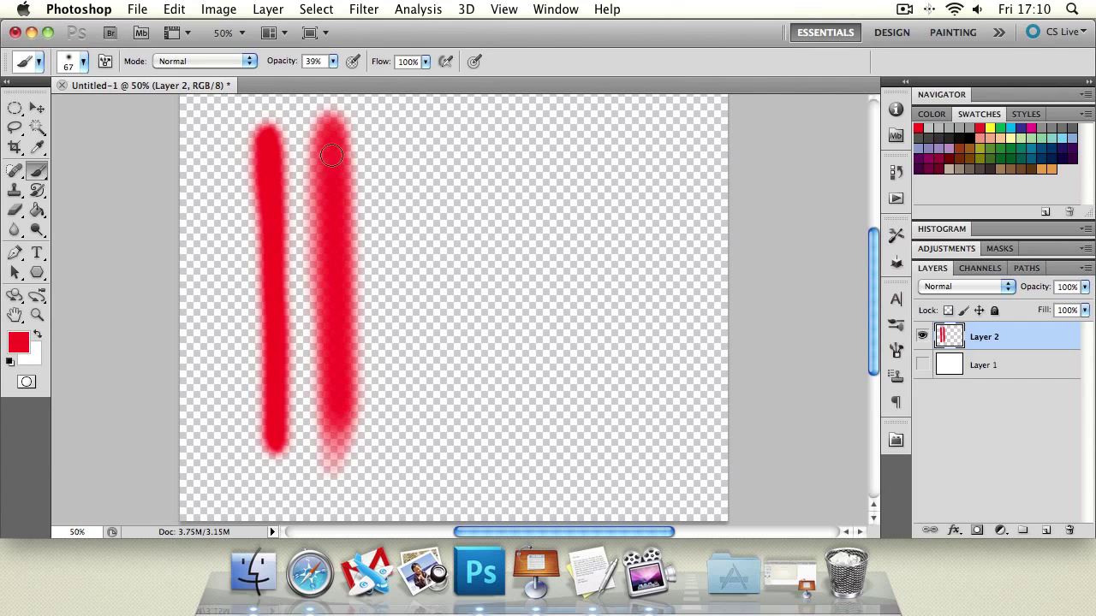
{"action": "left_click_drag", "start_coordinate": [331, 157], "coordinate": [331, 397]}
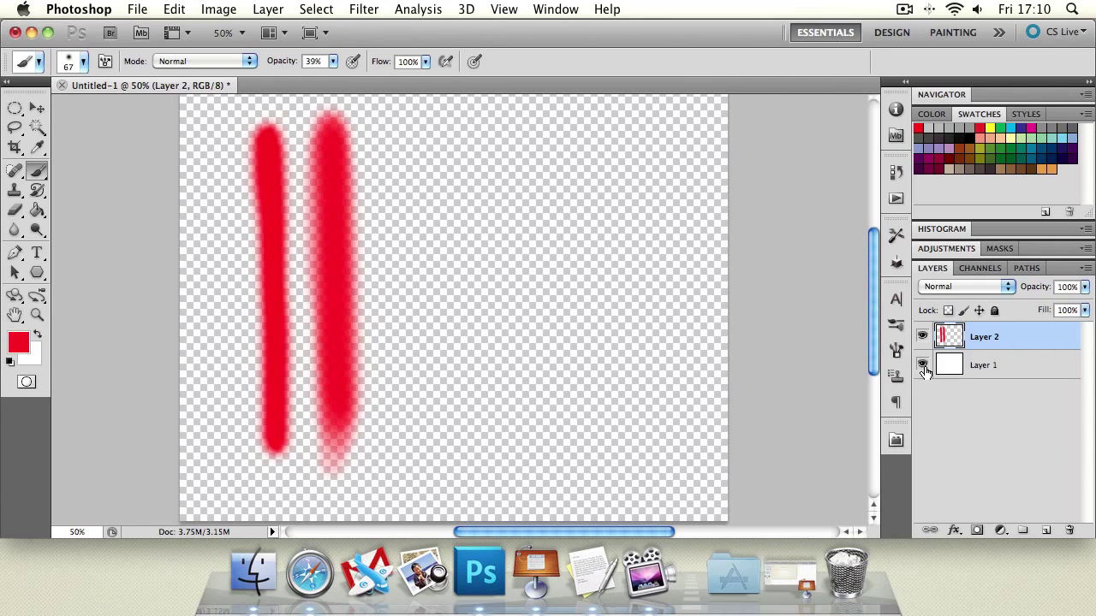
{"action": "left_click", "coordinate": [923, 367]}
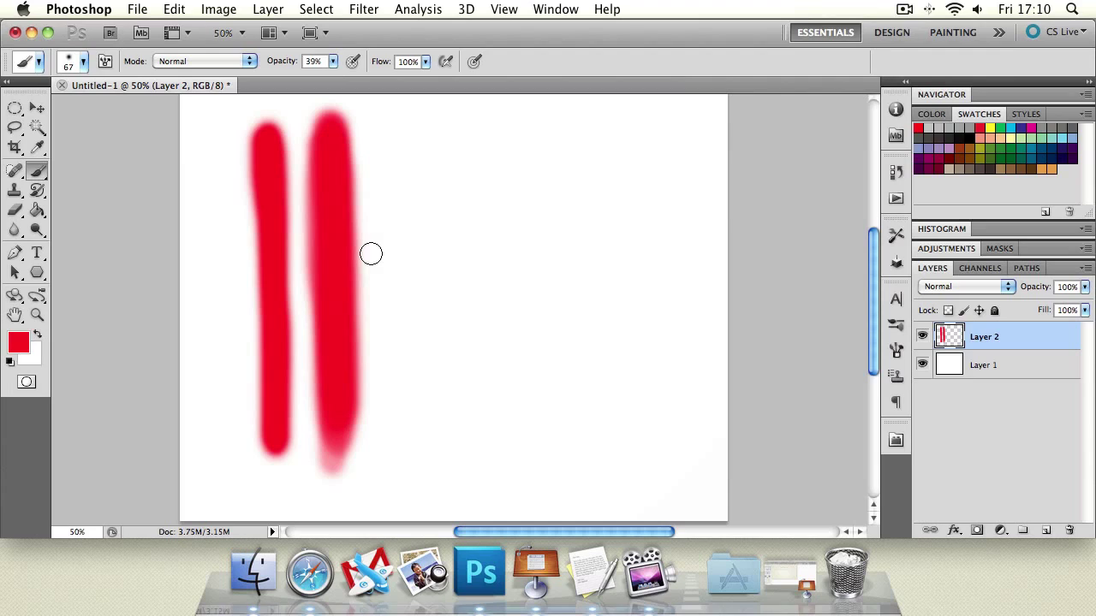
Step: Restore the brush opacity to 100%, set the flow to 1%, and paint a third vertical red stroke beside the others
{"action": "left_click_drag", "start_coordinate": [330, 67], "coordinate": [415, 87]}
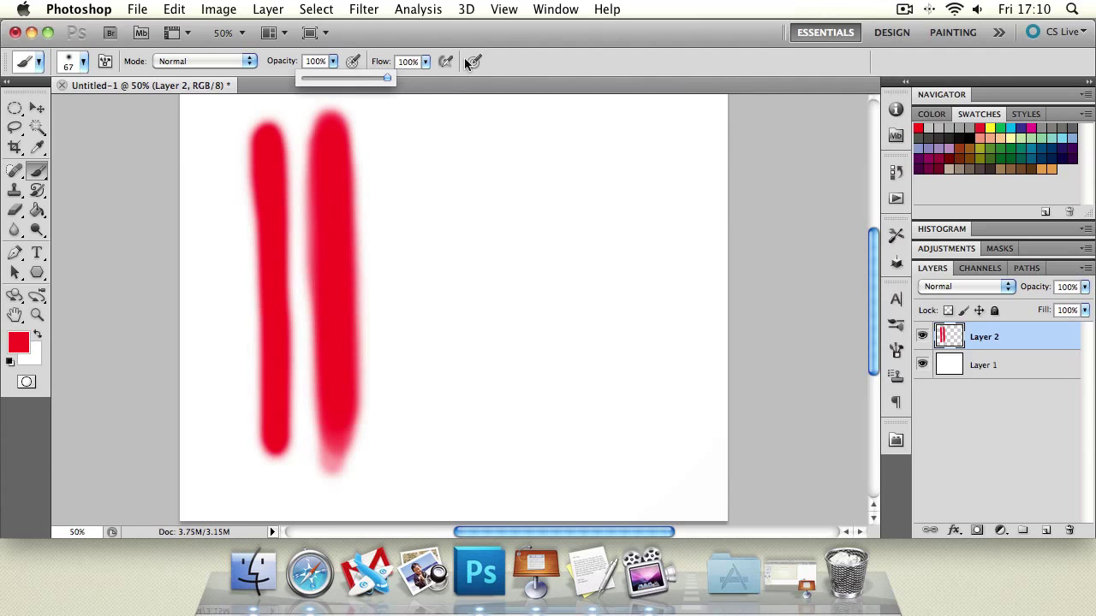
{"action": "left_click", "coordinate": [425, 62]}
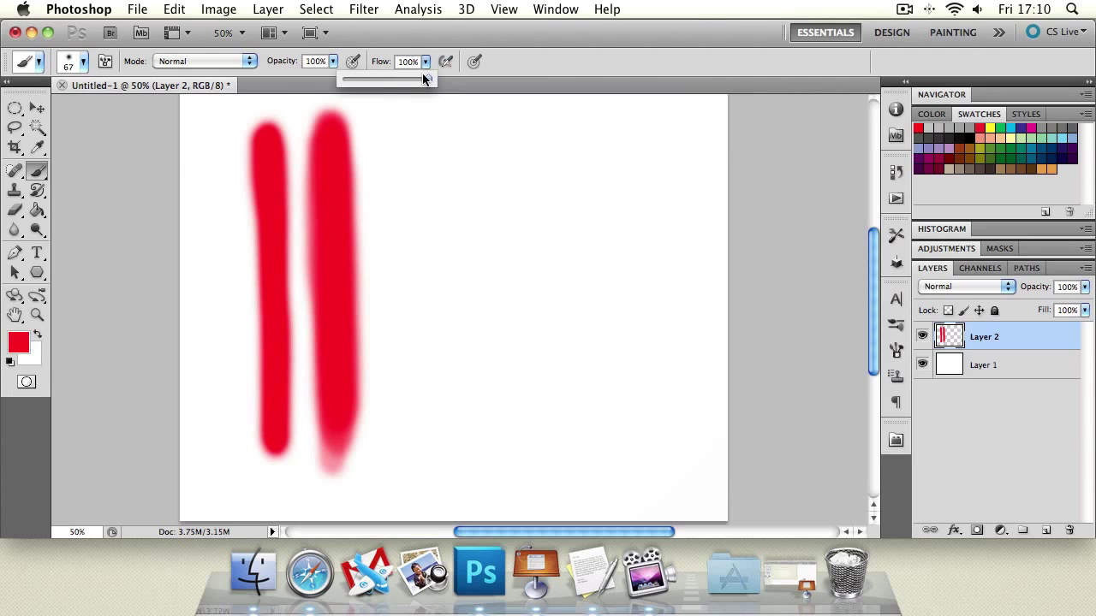
{"action": "left_click_drag", "start_coordinate": [428, 83], "coordinate": [376, 86]}
{"action": "left_click_drag", "start_coordinate": [407, 123], "coordinate": [408, 161]}
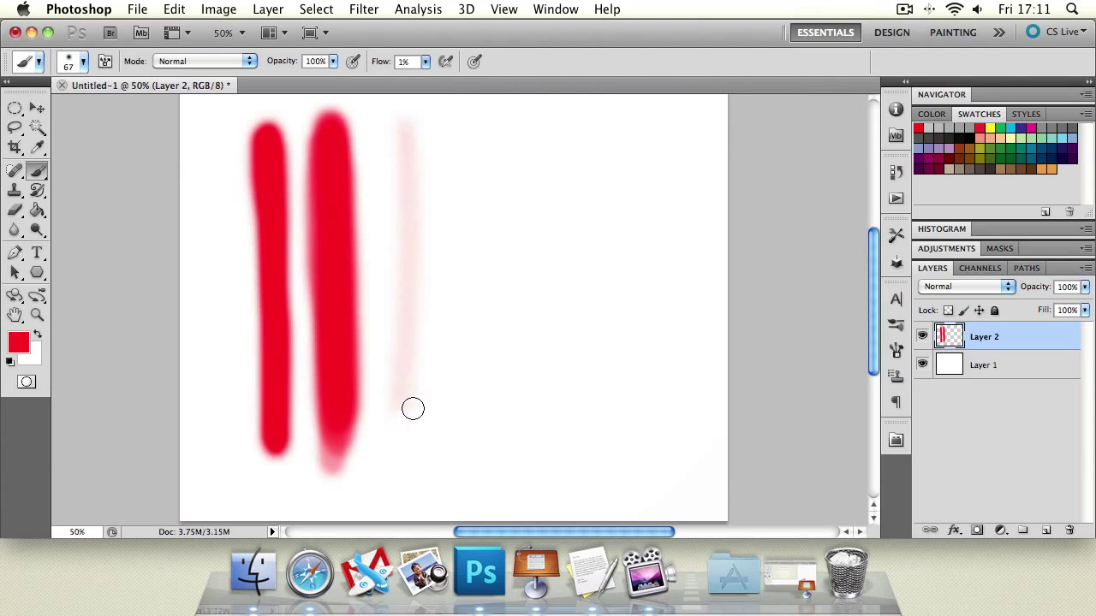
Step: Go over the third vertical stroke repeatedly at 1% flow to build up its red
{"action": "mouse_move", "coordinate": [405, 403]}
{"action": "left_mouse_down"}
{"action": "mouse_move", "coordinate": [416, 172]}
{"action": "mouse_move", "coordinate": [401, 352]}
{"action": "mouse_move", "coordinate": [394, 276]}
{"action": "mouse_move", "coordinate": [401, 344]}
{"action": "mouse_move", "coordinate": [414, 172]}
{"action": "mouse_move", "coordinate": [403, 361]}
{"action": "mouse_move", "coordinate": [420, 196]}
{"action": "mouse_move", "coordinate": [413, 346]}
{"action": "mouse_move", "coordinate": [432, 260]}
{"action": "mouse_move", "coordinate": [427, 149]}
{"action": "mouse_move", "coordinate": [403, 337]}
{"action": "left_mouse_up"}
{"action": "mouse_move", "coordinate": [423, 254]}
{"action": "left_mouse_down"}
{"action": "mouse_move", "coordinate": [407, 180]}
{"action": "mouse_move", "coordinate": [421, 160]}
{"action": "mouse_move", "coordinate": [409, 267]}
{"action": "left_mouse_up"}
{"action": "left_click_drag", "start_coordinate": [409, 356], "coordinate": [417, 280]}
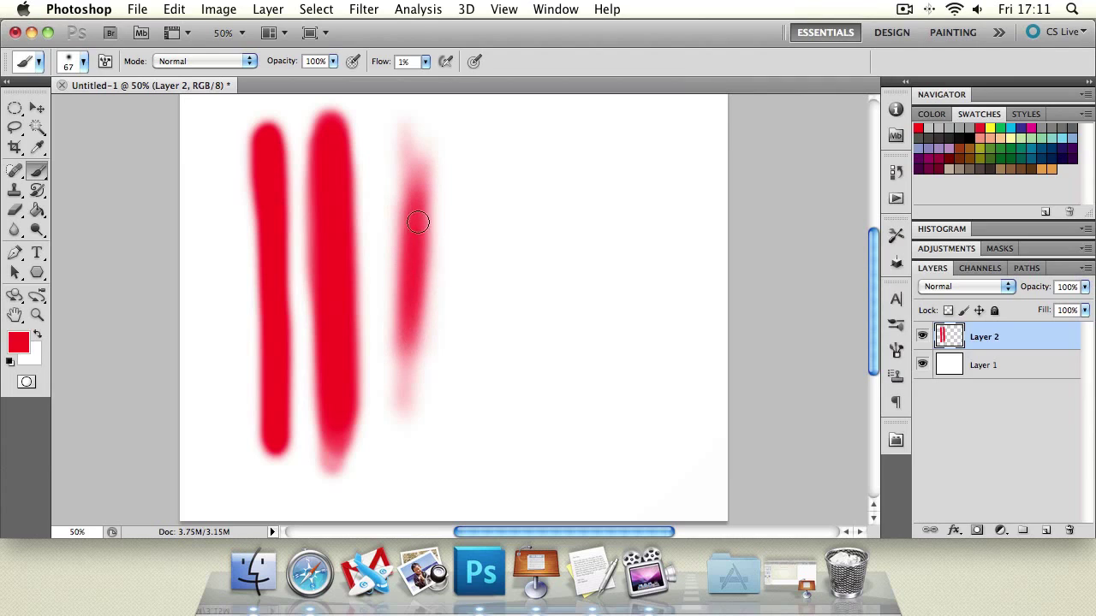
{"action": "mouse_move", "coordinate": [417, 223]}
{"action": "left_mouse_down"}
{"action": "mouse_move", "coordinate": [421, 184]}
{"action": "mouse_move", "coordinate": [410, 271]}
{"action": "left_mouse_up"}
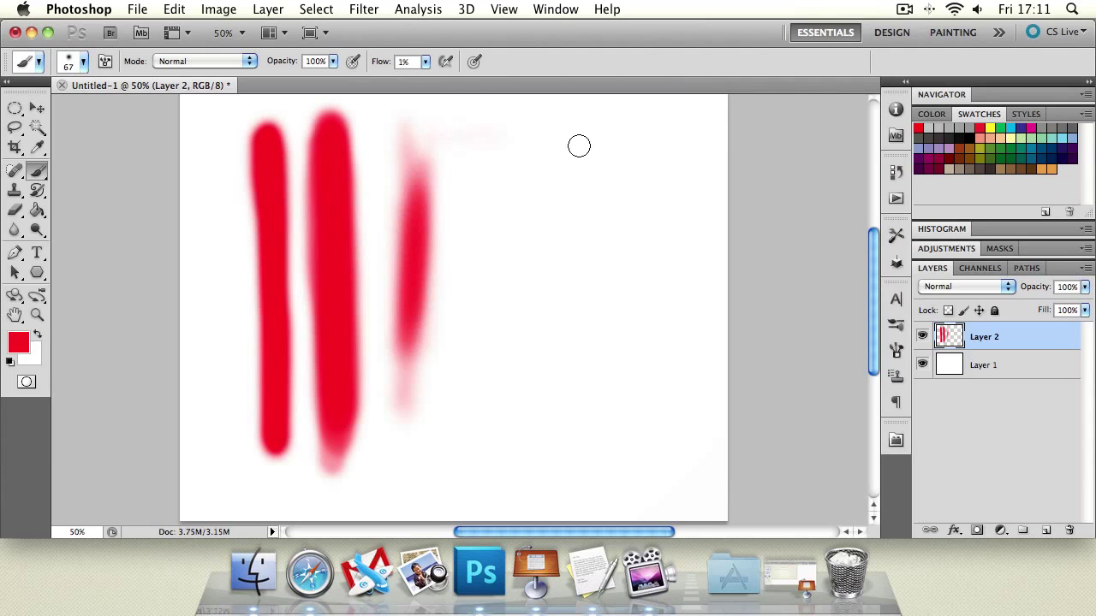
Step: At 1% flow, build up a horizontal red stroke, faint loops and another vertical stroke on the canvas's empty right half
{"action": "mouse_move", "coordinate": [579, 145]}
{"action": "left_mouse_down"}
{"action": "mouse_move", "coordinate": [497, 146]}
{"action": "mouse_move", "coordinate": [633, 146]}
{"action": "mouse_move", "coordinate": [620, 157]}
{"action": "mouse_move", "coordinate": [570, 140]}
{"action": "mouse_move", "coordinate": [538, 150]}
{"action": "mouse_move", "coordinate": [666, 154]}
{"action": "mouse_move", "coordinate": [501, 161]}
{"action": "mouse_move", "coordinate": [628, 156]}
{"action": "mouse_move", "coordinate": [544, 146]}
{"action": "mouse_move", "coordinate": [622, 149]}
{"action": "mouse_move", "coordinate": [578, 134]}
{"action": "mouse_move", "coordinate": [537, 153]}
{"action": "mouse_move", "coordinate": [637, 140]}
{"action": "mouse_move", "coordinate": [533, 151]}
{"action": "mouse_move", "coordinate": [605, 147]}
{"action": "mouse_move", "coordinate": [545, 151]}
{"action": "left_mouse_up"}
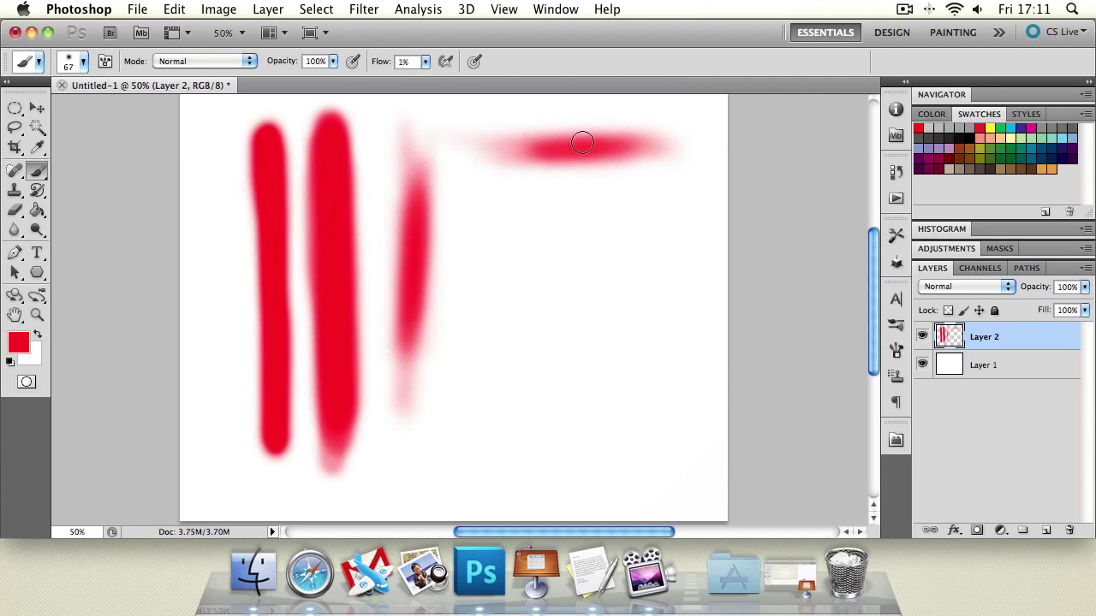
{"action": "mouse_move", "coordinate": [648, 146]}
{"action": "left_mouse_down"}
{"action": "mouse_move", "coordinate": [448, 168]}
{"action": "mouse_move", "coordinate": [577, 198]}
{"action": "mouse_move", "coordinate": [512, 301]}
{"action": "left_mouse_up"}
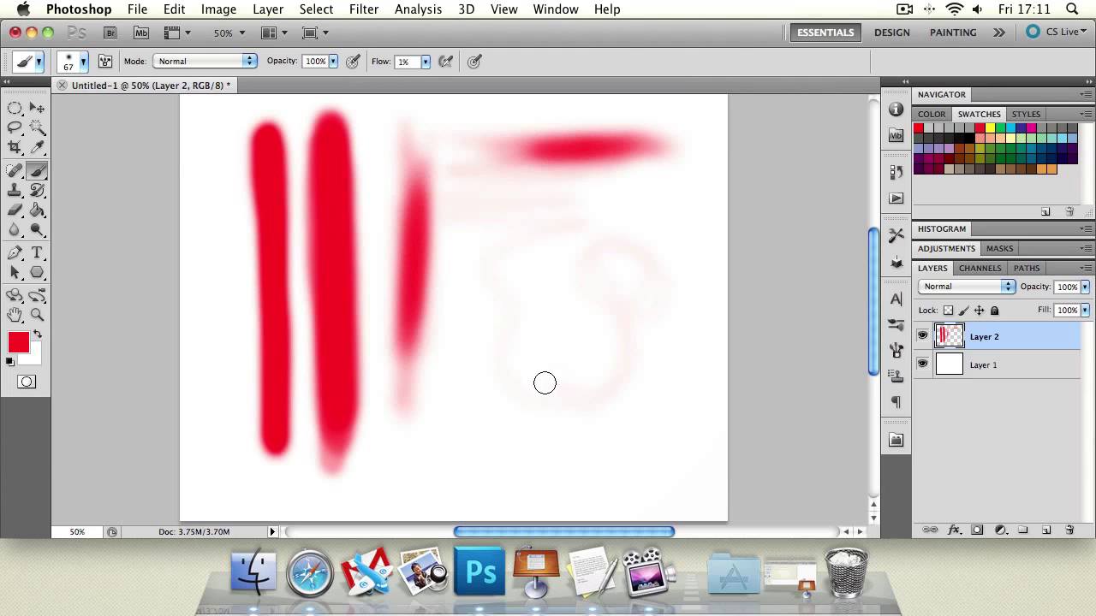
{"action": "left_click_drag", "start_coordinate": [544, 382], "coordinate": [656, 243]}
{"action": "mouse_move", "coordinate": [614, 276]}
{"action": "left_mouse_down"}
{"action": "mouse_move", "coordinate": [606, 348]}
{"action": "mouse_move", "coordinate": [602, 190]}
{"action": "mouse_move", "coordinate": [613, 212]}
{"action": "mouse_move", "coordinate": [606, 392]}
{"action": "mouse_move", "coordinate": [617, 352]}
{"action": "mouse_move", "coordinate": [616, 226]}
{"action": "mouse_move", "coordinate": [611, 348]}
{"action": "left_mouse_up"}
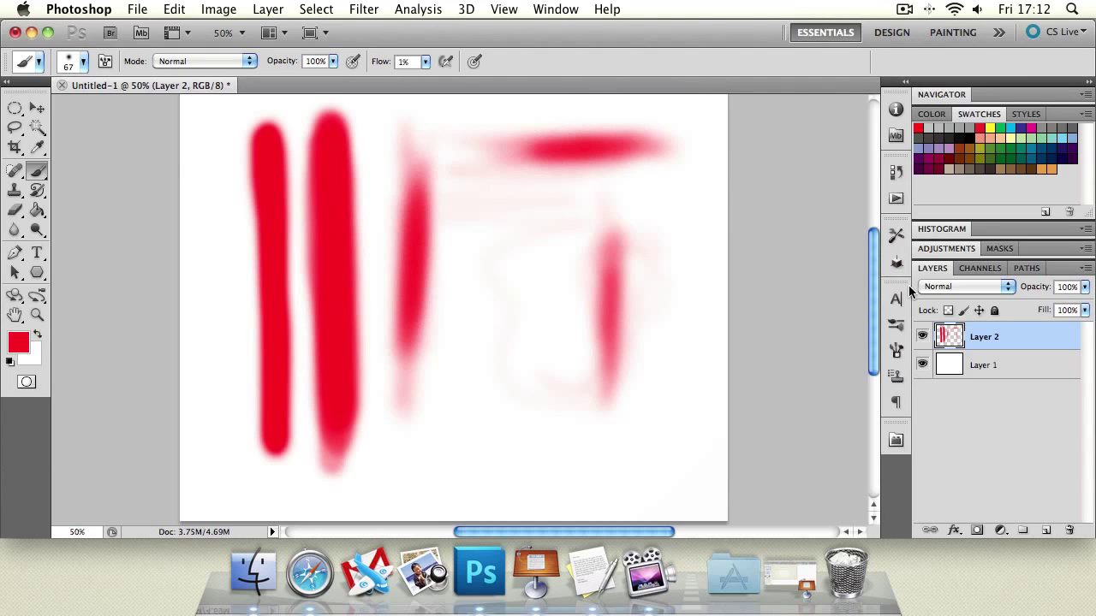
Step: Open the Brush Tip Shape settings and set the brush hardness to 100%, keeping the angle at 0° and roundness at 100%
{"action": "left_click", "coordinate": [896, 350]}
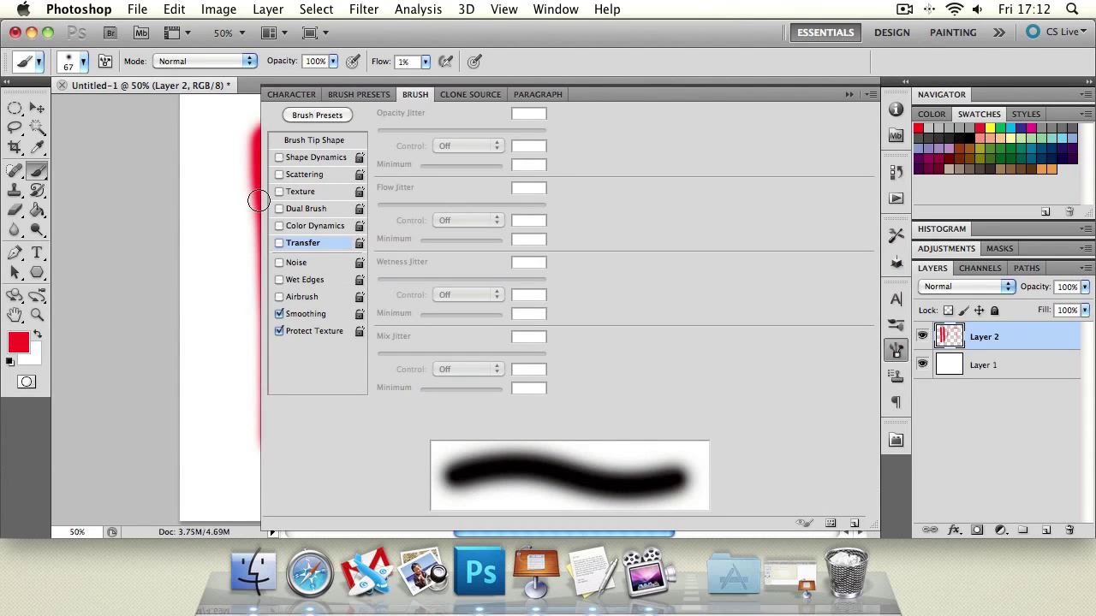
{"action": "left_click", "coordinate": [347, 144]}
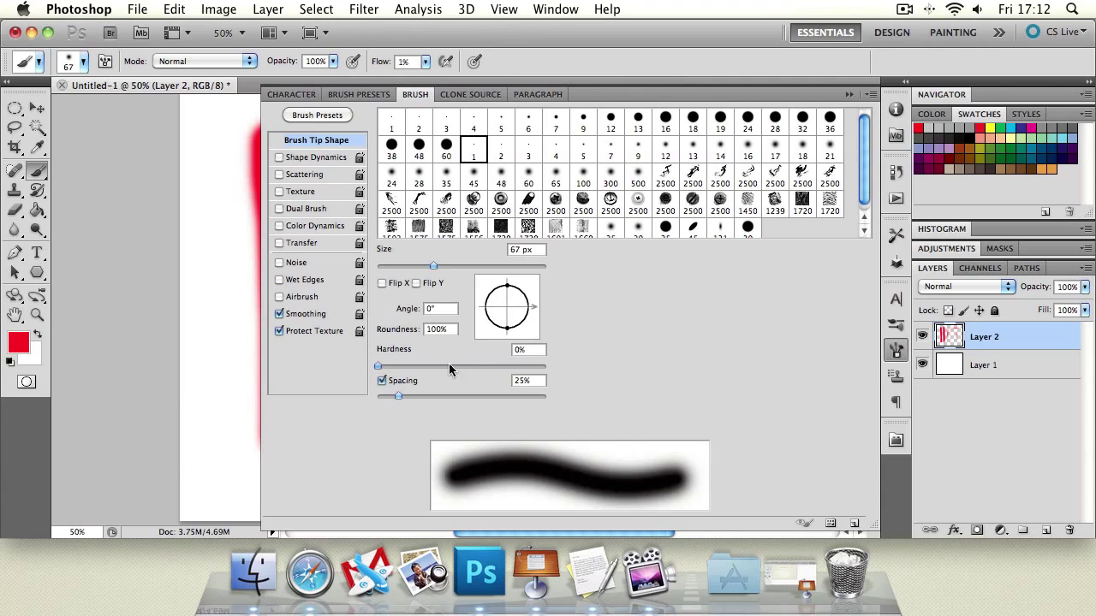
{"action": "left_click_drag", "start_coordinate": [450, 367], "coordinate": [587, 365]}
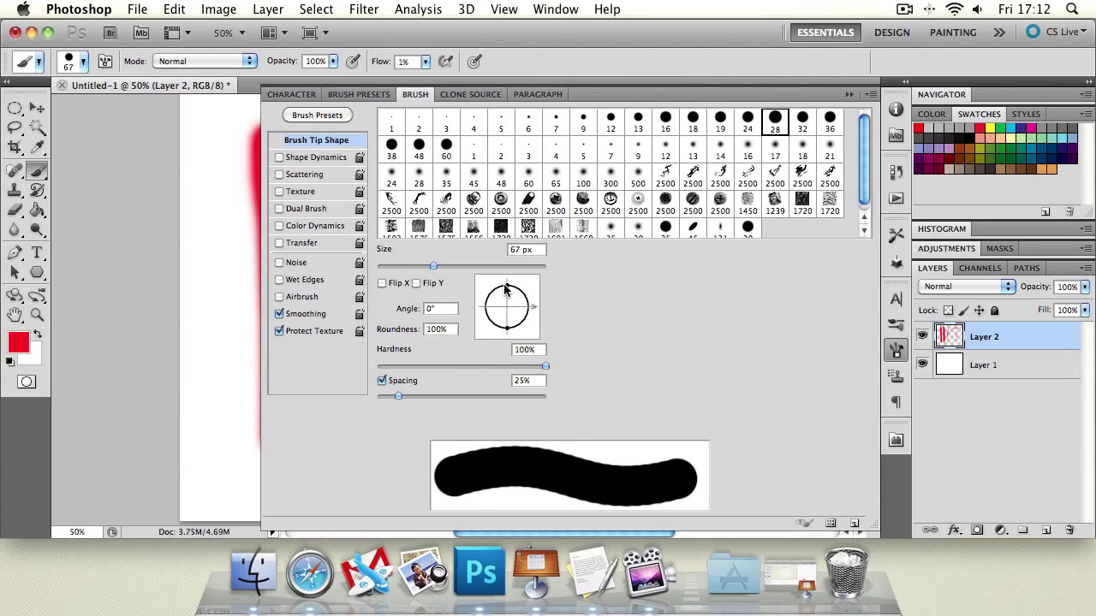
{"action": "mouse_move", "coordinate": [507, 285]}
{"action": "left_mouse_down"}
{"action": "mouse_move", "coordinate": [507, 304]}
{"action": "mouse_move", "coordinate": [526, 310]}
{"action": "mouse_move", "coordinate": [509, 281]}
{"action": "mouse_move", "coordinate": [494, 309]}
{"action": "mouse_move", "coordinate": [503, 291]}
{"action": "mouse_move", "coordinate": [505, 306]}
{"action": "mouse_move", "coordinate": [505, 285]}
{"action": "left_mouse_up"}
{"action": "left_click", "coordinate": [432, 329]}
Step: Try Shape Dynamics and Scattering separately, re-enable only Shape Dynamics, and look through the available brush tip shapes
{"action": "left_click", "coordinate": [312, 158]}
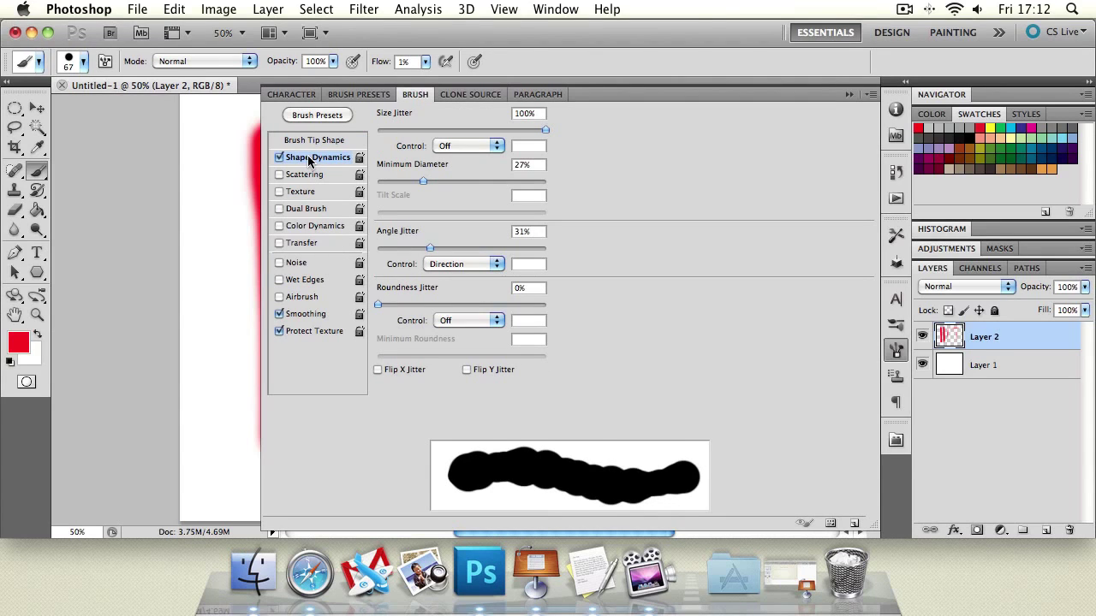
{"action": "left_click", "coordinate": [279, 158]}
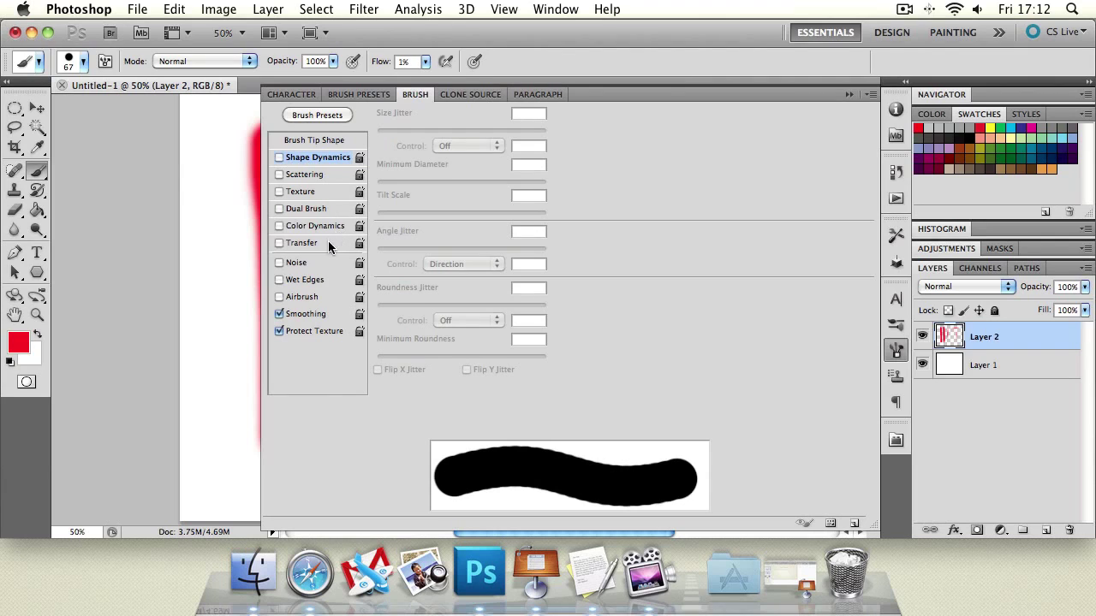
{"action": "left_click", "coordinate": [305, 174]}
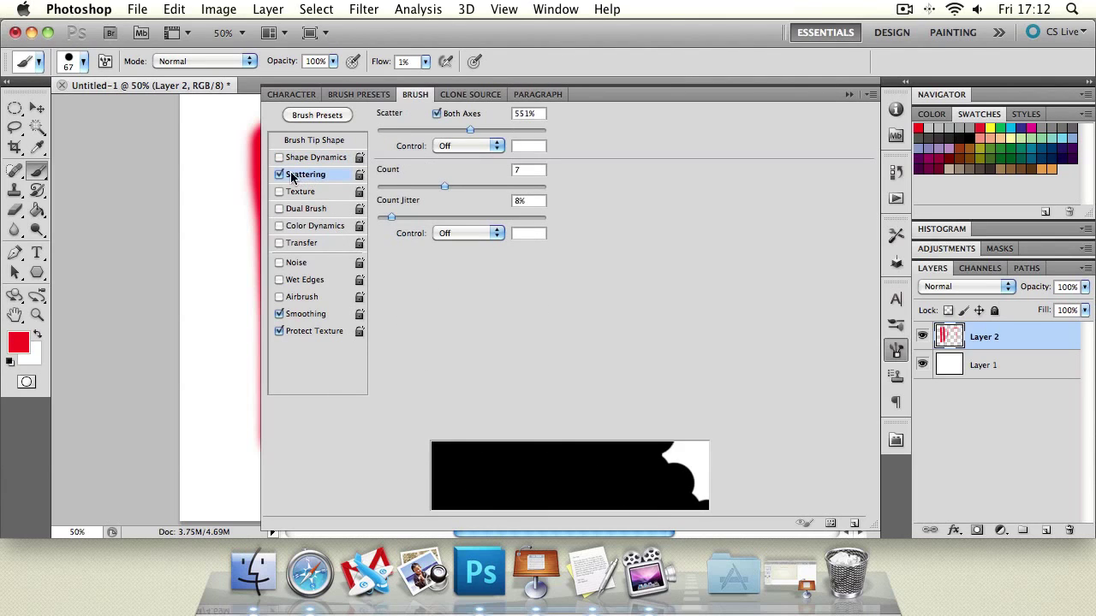
{"action": "left_click", "coordinate": [279, 175]}
{"action": "left_click", "coordinate": [306, 157]}
{"action": "left_click", "coordinate": [313, 141]}
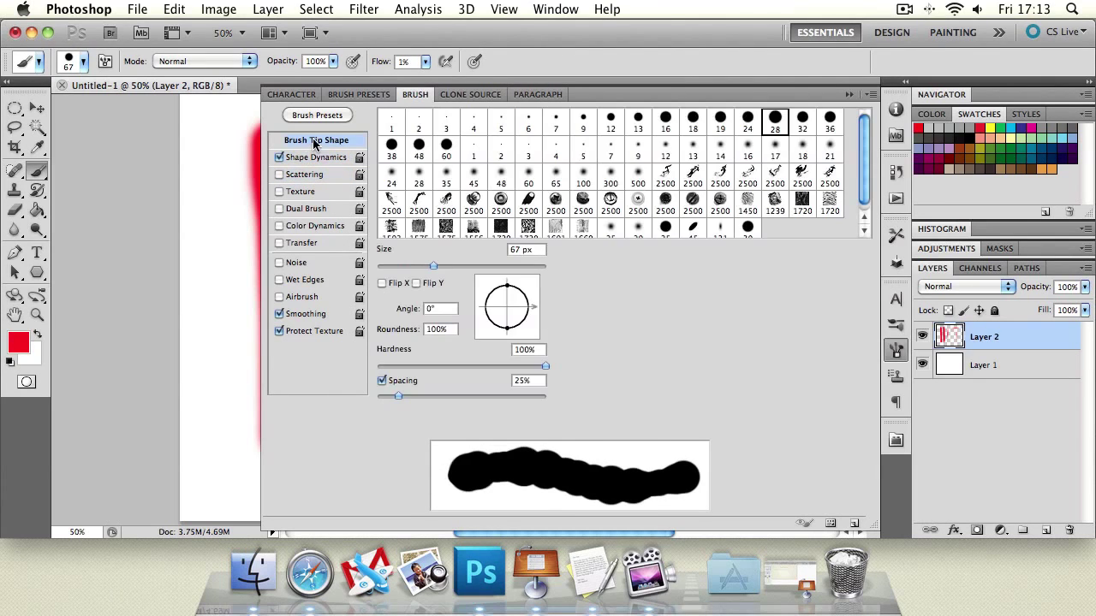
{"action": "scroll", "coordinate": [862, 151], "scroll_direction": "down", "scroll_amount": 1}
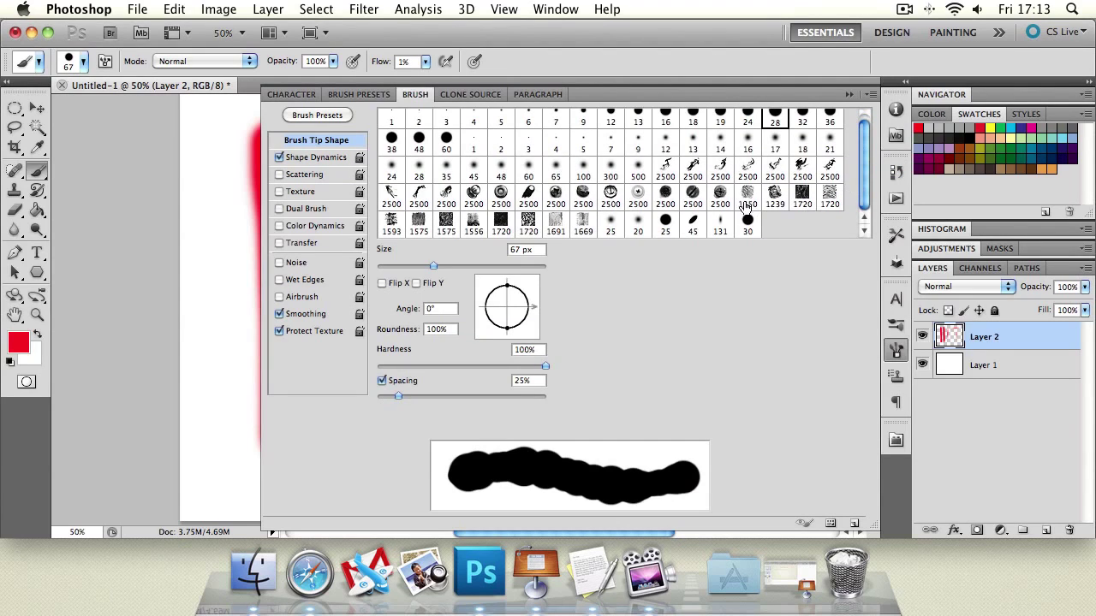
{"action": "scroll", "coordinate": [862, 143], "scroll_direction": "up", "scroll_amount": 1}
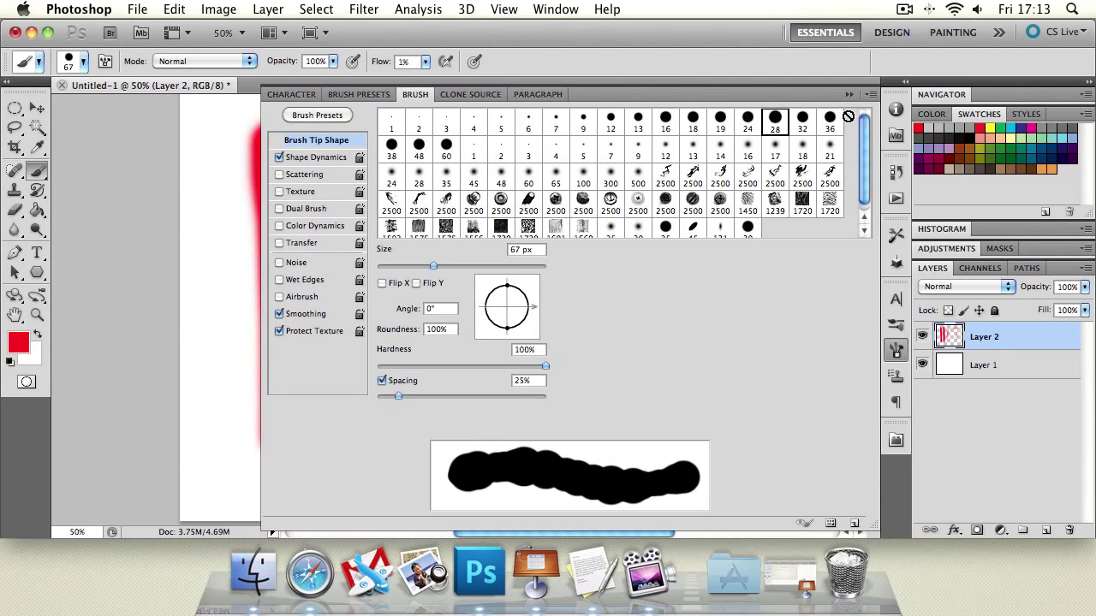
Step: Try different preset tips in turn: the soft 65 px brush, a patterned 2500 px brush, and the hard round 24 px brush
{"action": "left_click", "coordinate": [82, 63]}
{"action": "mouse_move", "coordinate": [192, 178]}
{"action": "left_mouse_down"}
{"action": "mouse_move", "coordinate": [193, 239]}
{"action": "mouse_move", "coordinate": [181, 145]}
{"action": "mouse_move", "coordinate": [195, 202]}
{"action": "left_mouse_up"}
{"action": "left_click", "coordinate": [83, 66]}
{"action": "left_click", "coordinate": [85, 68]}
{"action": "left_click", "coordinate": [135, 213]}
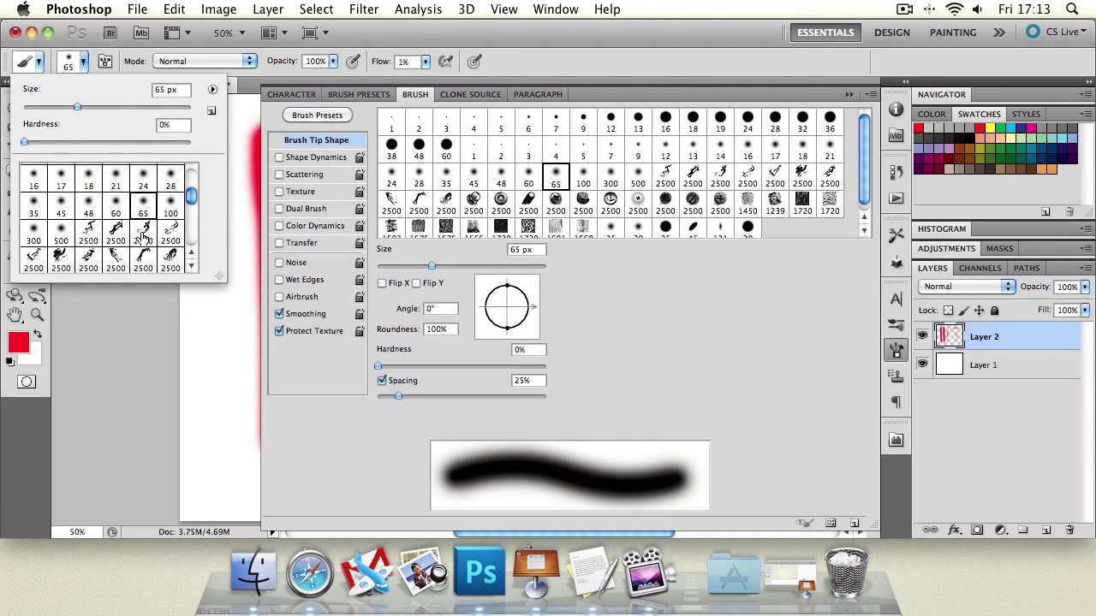
{"action": "left_click", "coordinate": [138, 233]}
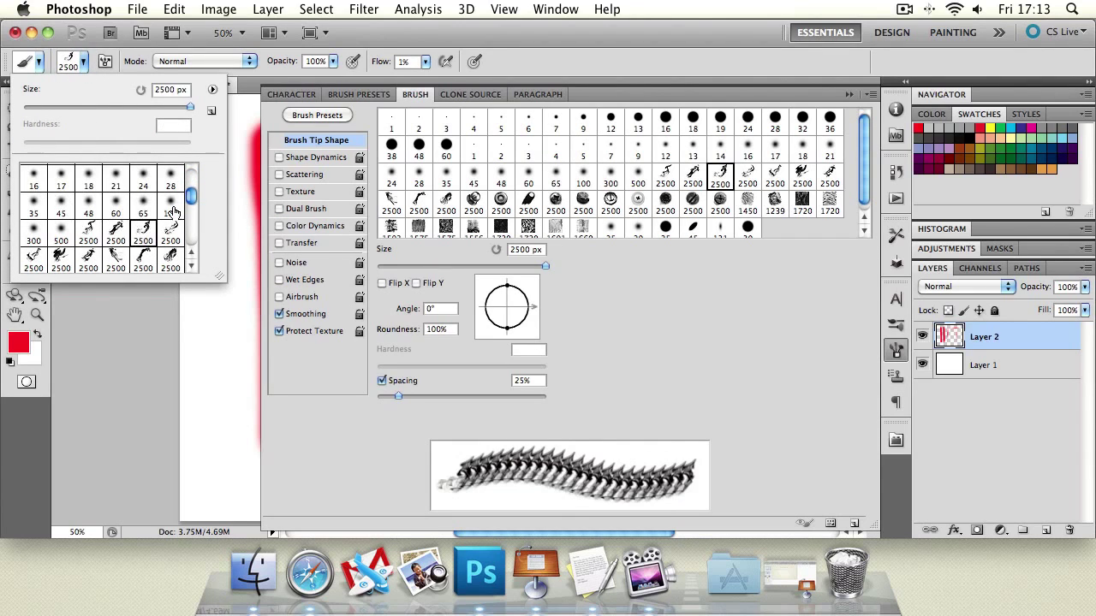
{"action": "left_click_drag", "start_coordinate": [193, 199], "coordinate": [195, 173]}
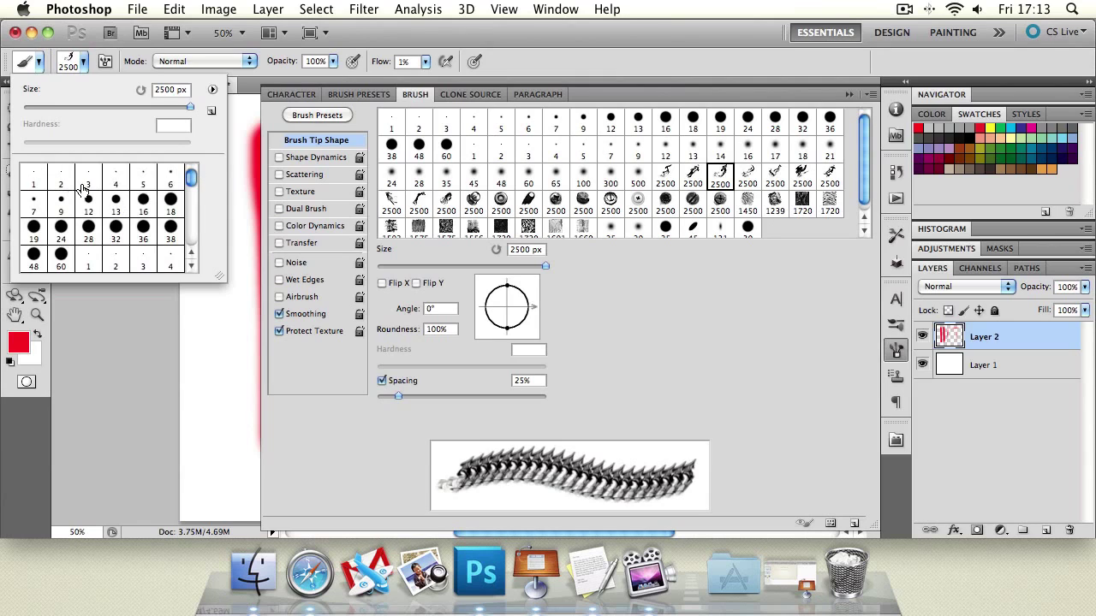
{"action": "left_click", "coordinate": [64, 229]}
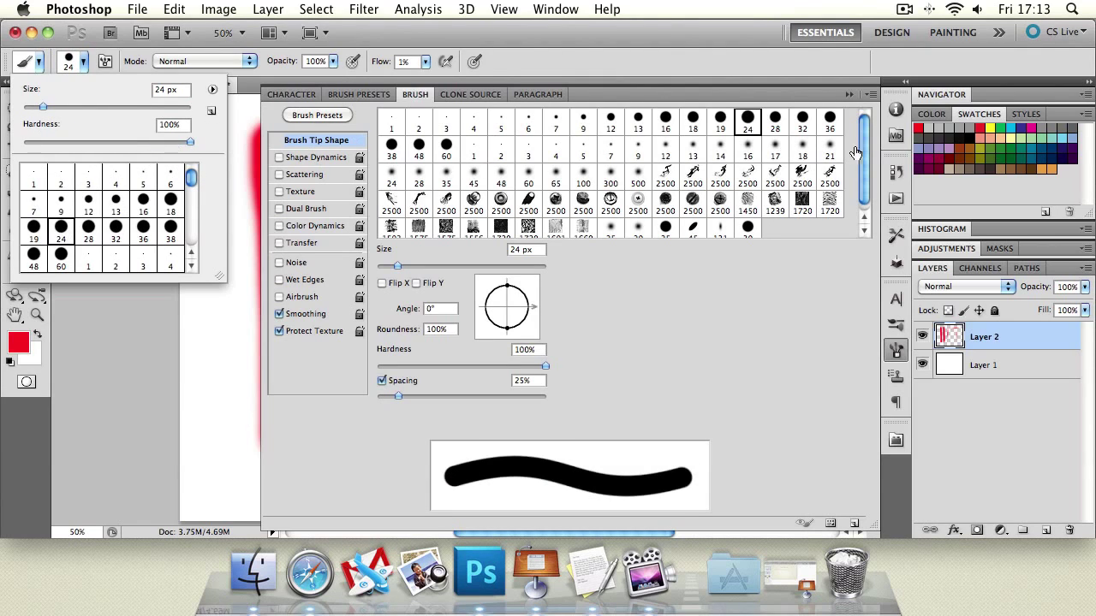
Step: Choose the round metal bolt 2500 px brush tip, set its spacing to 178%, and collapse the brush settings
{"action": "left_click_drag", "start_coordinate": [867, 149], "coordinate": [866, 168]}
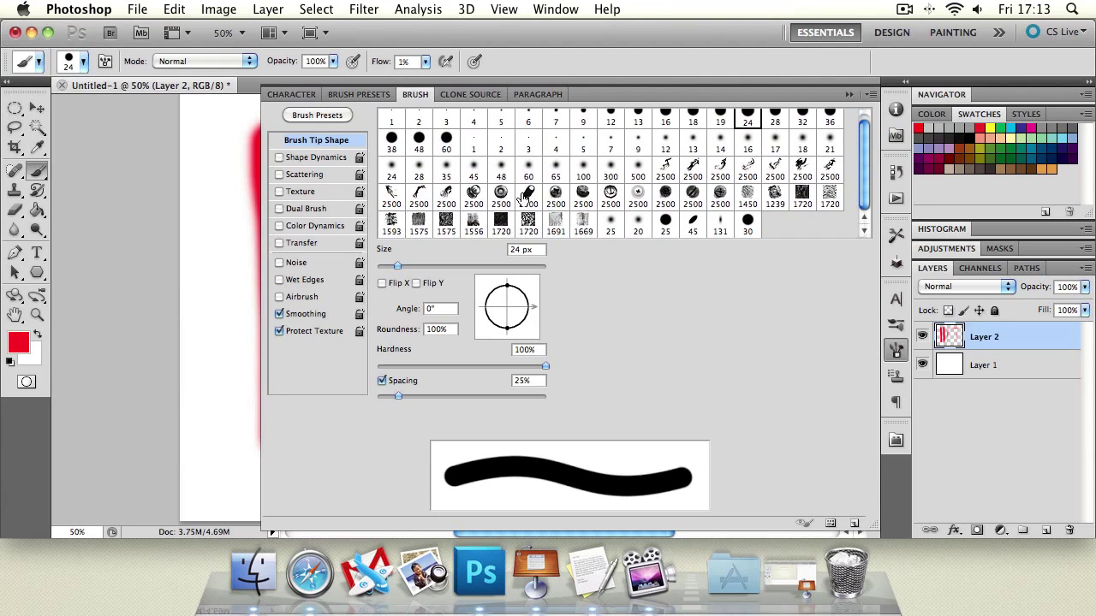
{"action": "left_click", "coordinate": [500, 195]}
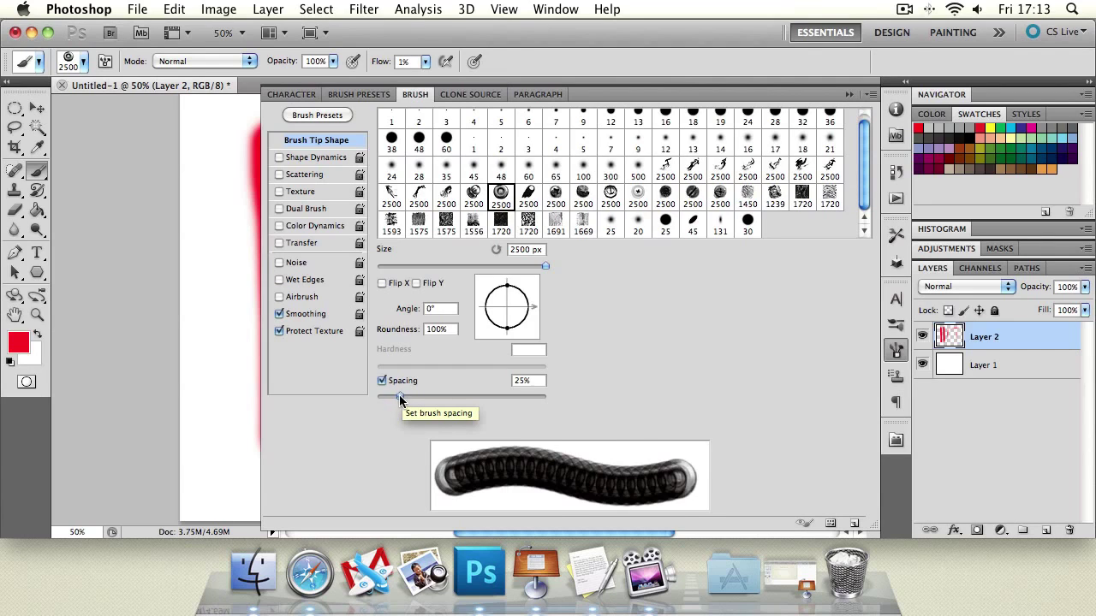
{"action": "left_click_drag", "start_coordinate": [395, 394], "coordinate": [495, 410]}
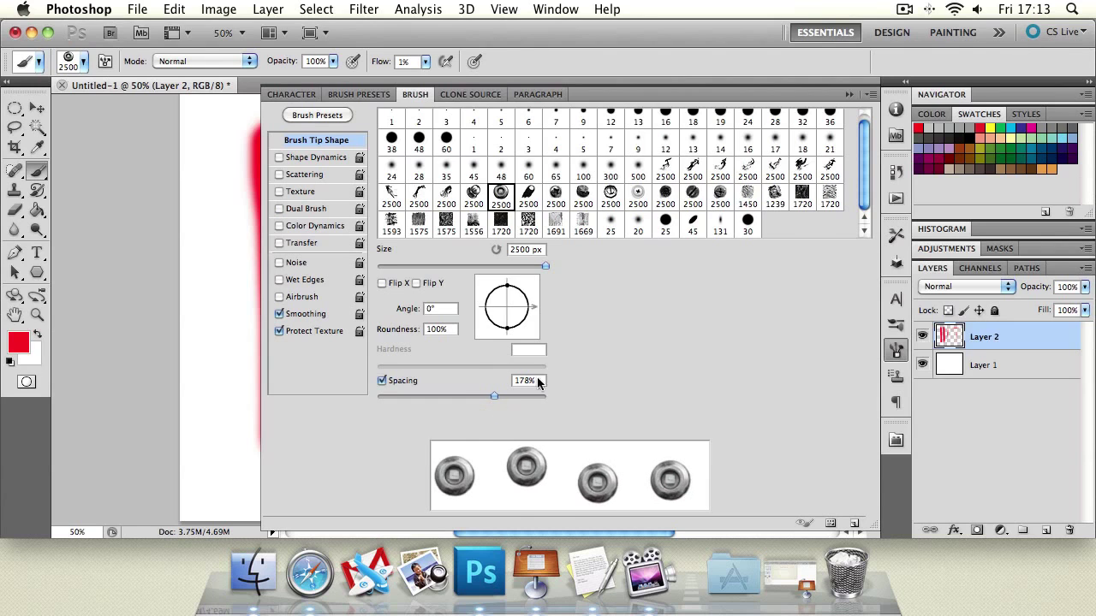
{"action": "left_click", "coordinate": [849, 96]}
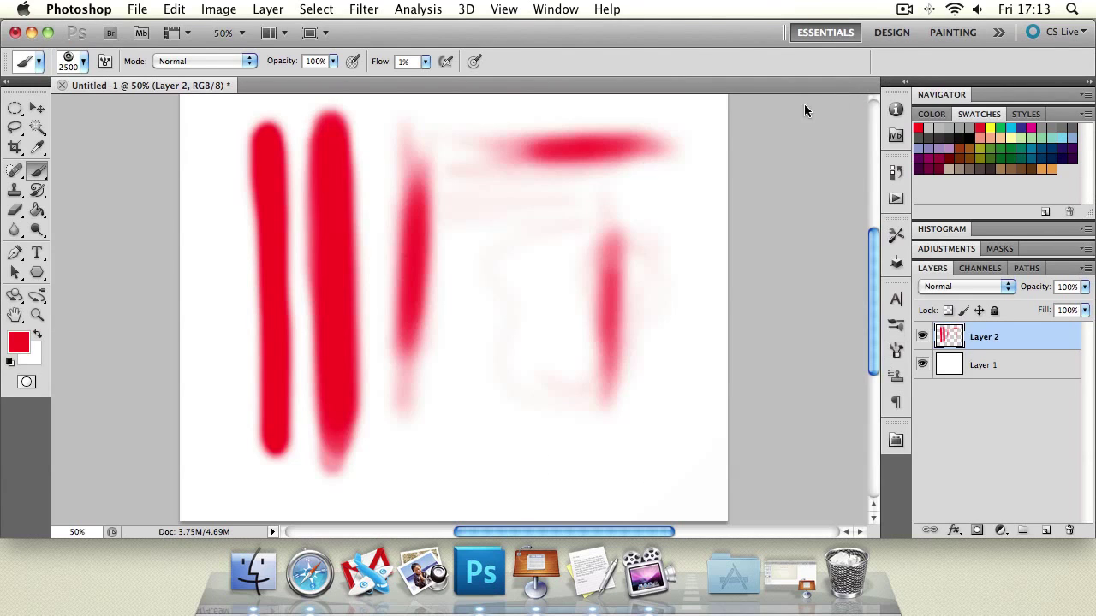
Step: Reduce the bolt brush size to 29 px and paint a short horizontal stroke below the third vertical stroke
{"action": "left_click", "coordinate": [85, 61]}
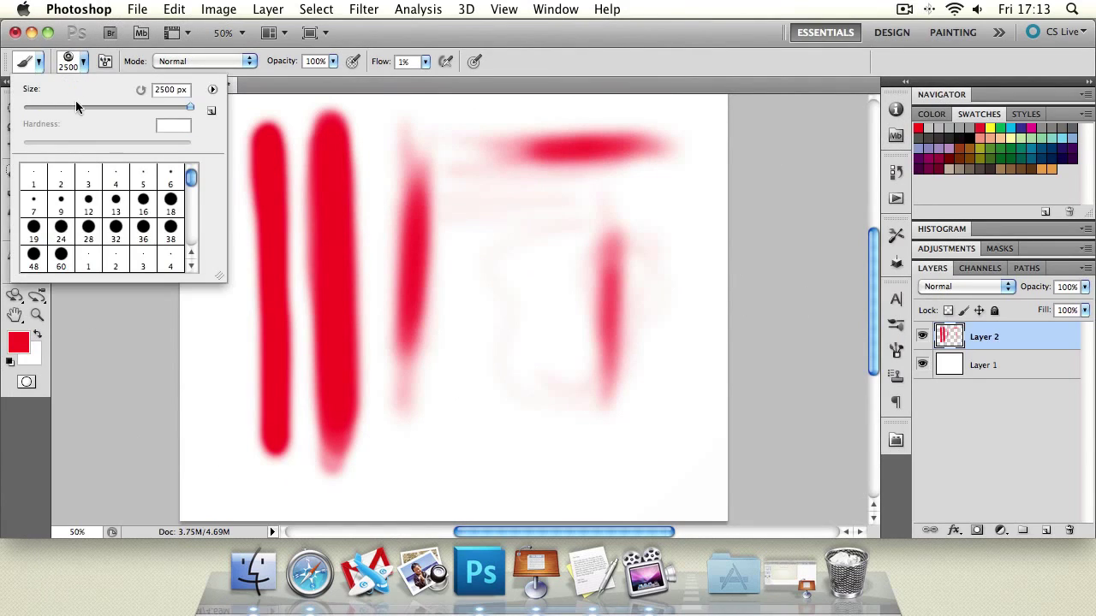
{"action": "left_click_drag", "start_coordinate": [75, 105], "coordinate": [58, 114]}
{"action": "left_click_drag", "start_coordinate": [438, 429], "coordinate": [492, 426]}
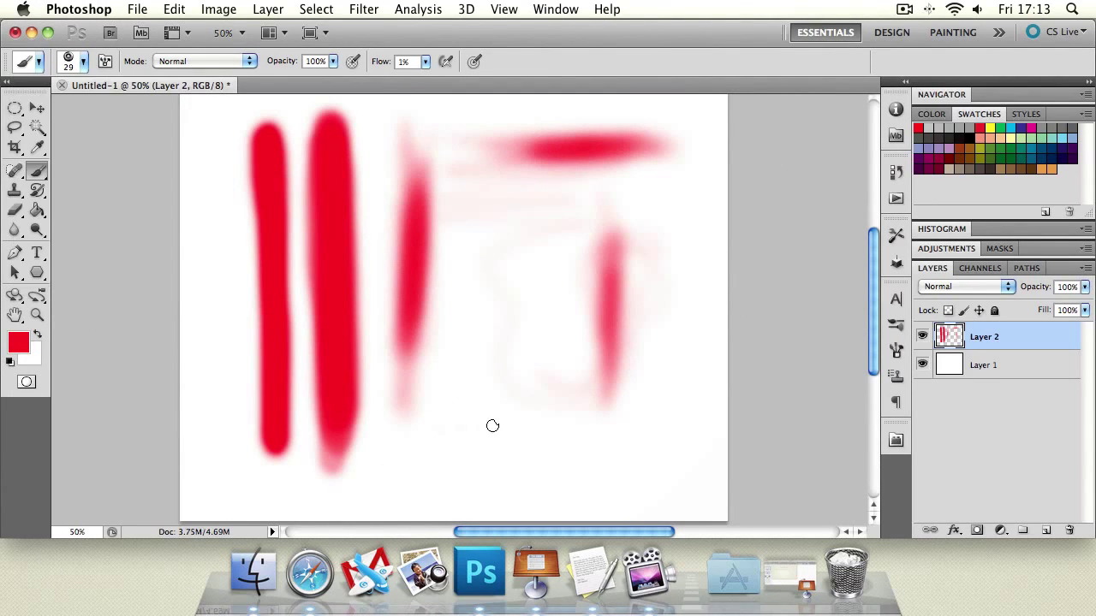
Step: Raise the flow to 100% and paint a winding trail of spaced red bolts across the canvas's lower right area
{"action": "left_click", "coordinate": [425, 61]}
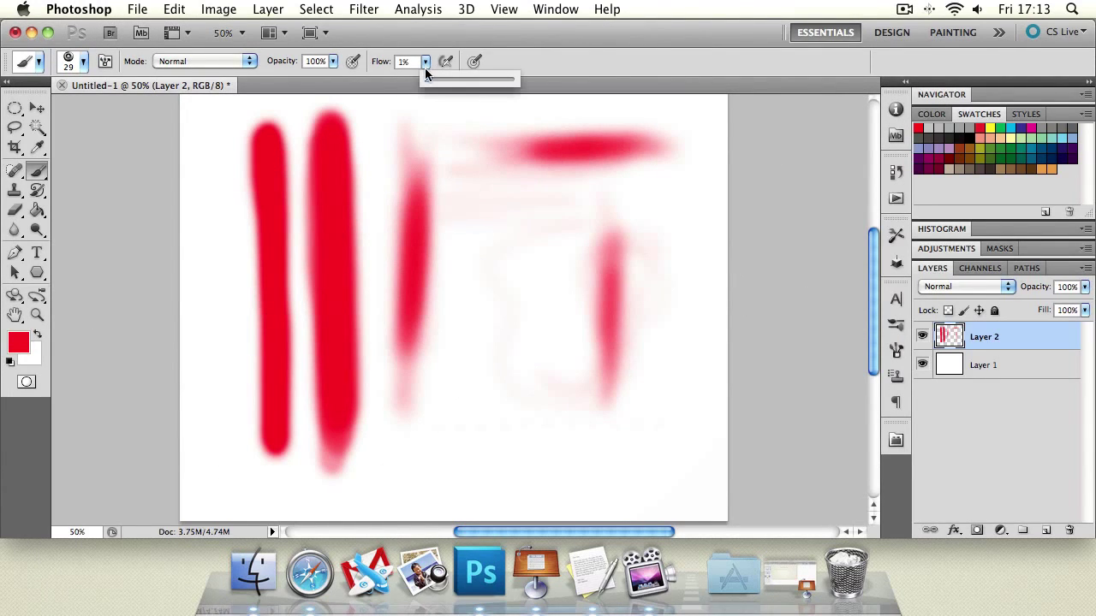
{"action": "left_click_drag", "start_coordinate": [428, 82], "coordinate": [586, 87]}
{"action": "left_click", "coordinate": [367, 458]}
{"action": "mouse_move", "coordinate": [393, 458]}
{"action": "left_mouse_down"}
{"action": "mouse_move", "coordinate": [656, 451]}
{"action": "mouse_move", "coordinate": [653, 239]}
{"action": "mouse_move", "coordinate": [629, 226]}
{"action": "mouse_move", "coordinate": [588, 227]}
{"action": "mouse_move", "coordinate": [577, 430]}
{"action": "mouse_move", "coordinate": [469, 435]}
{"action": "mouse_move", "coordinate": [462, 286]}
{"action": "mouse_move", "coordinate": [529, 343]}
{"action": "left_mouse_up"}
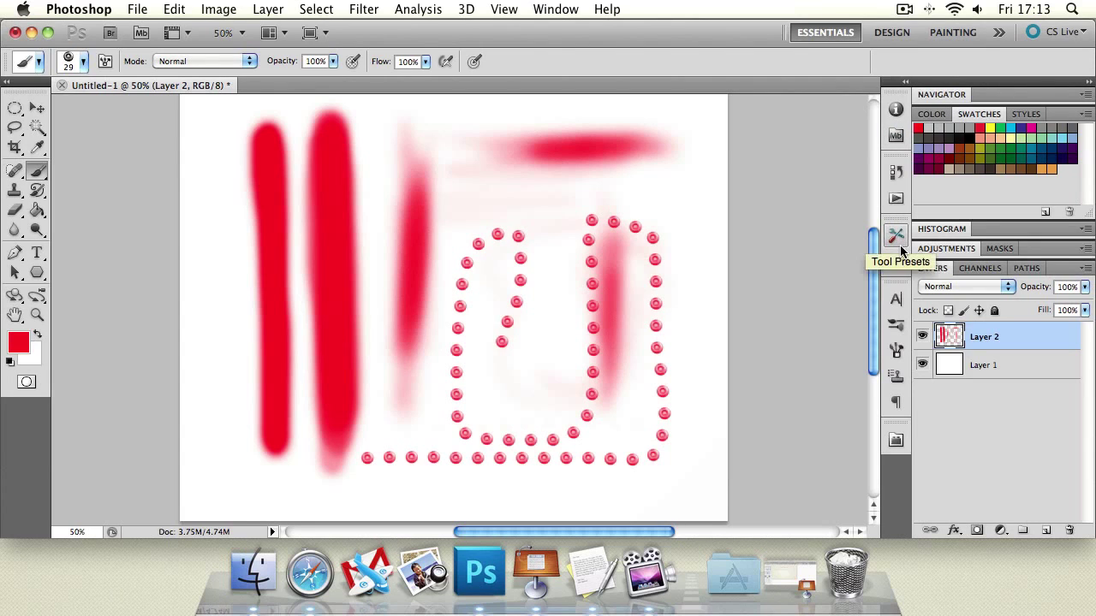
Step: Reopen the brush settings, raise the bolt tip's spacing to 506%, and turn the Spacing option off
{"action": "left_click", "coordinate": [896, 350]}
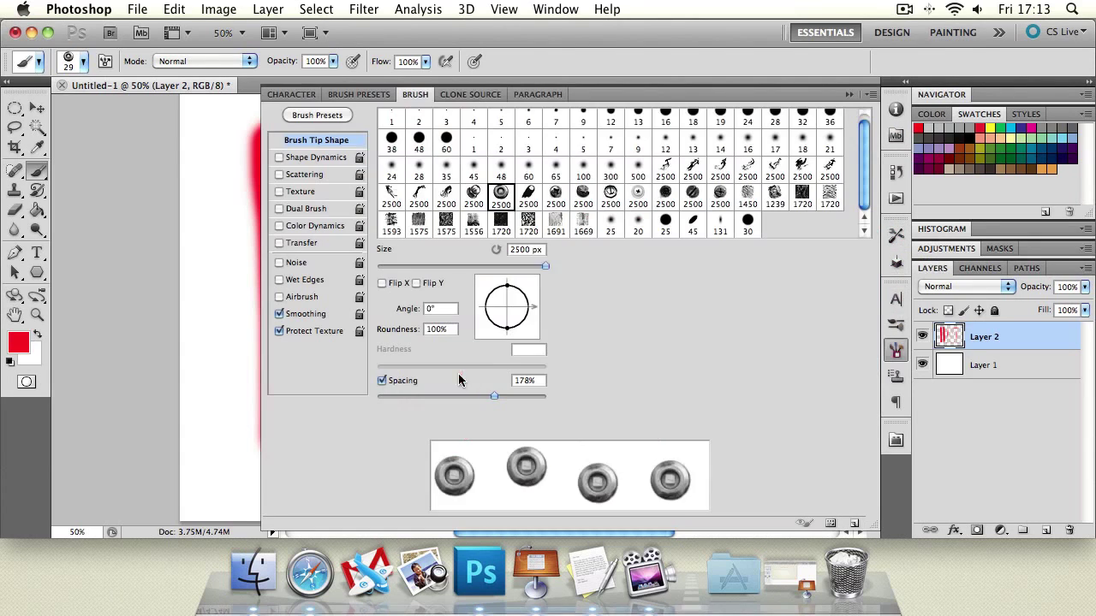
{"action": "left_click_drag", "start_coordinate": [494, 396], "coordinate": [529, 398]}
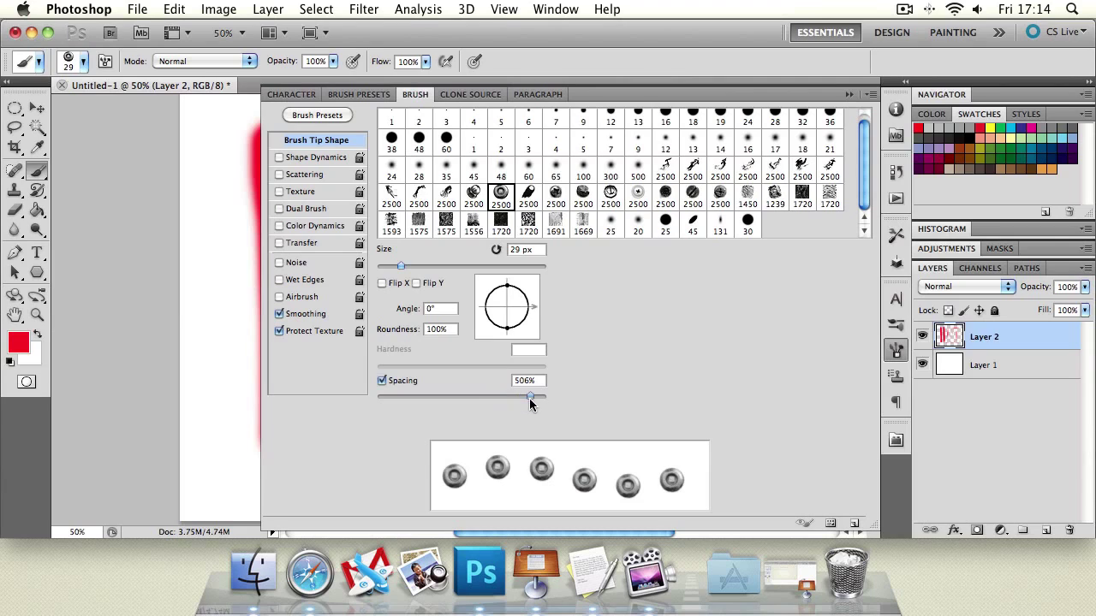
{"action": "left_click", "coordinate": [382, 381]}
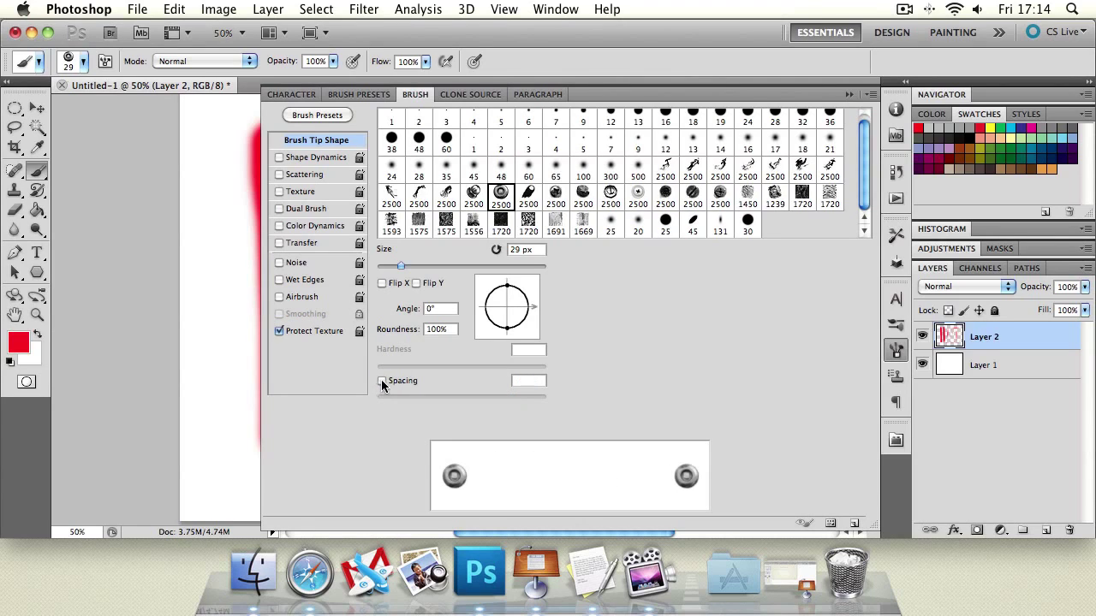
Step: Switch to the hard round 60 px brush tip and turn on Shape Dynamics
{"action": "left_click", "coordinate": [446, 143]}
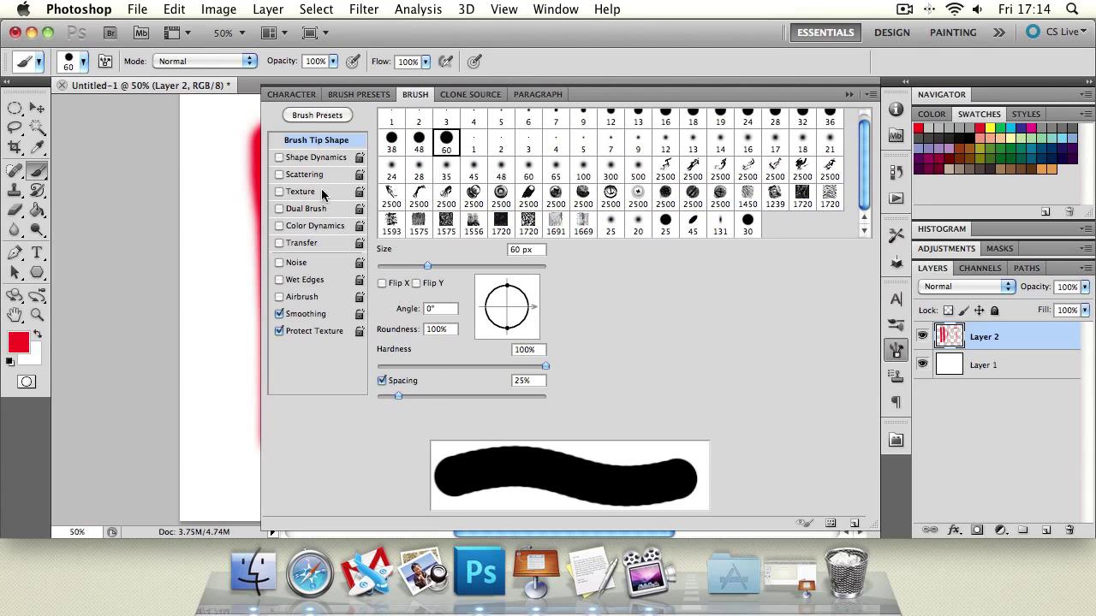
{"action": "left_click", "coordinate": [313, 159]}
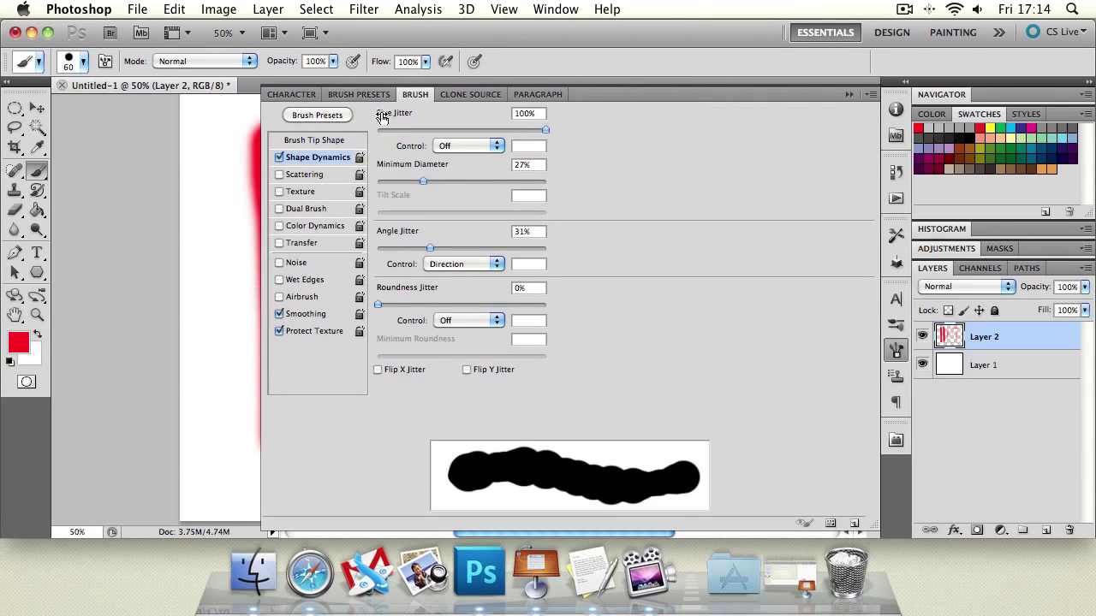
Step: Choose a dark slotted-disc 2500 px brush from the brush presets and turn on Shape Dynamics for it
{"action": "left_click", "coordinate": [332, 98]}
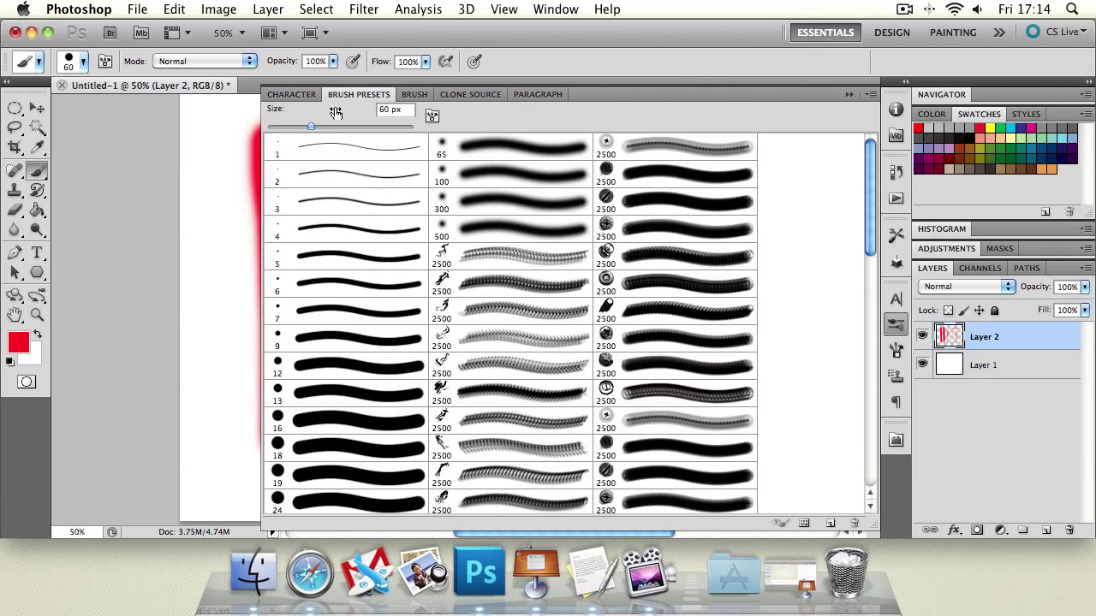
{"action": "left_click", "coordinate": [613, 203]}
{"action": "left_click", "coordinate": [295, 95]}
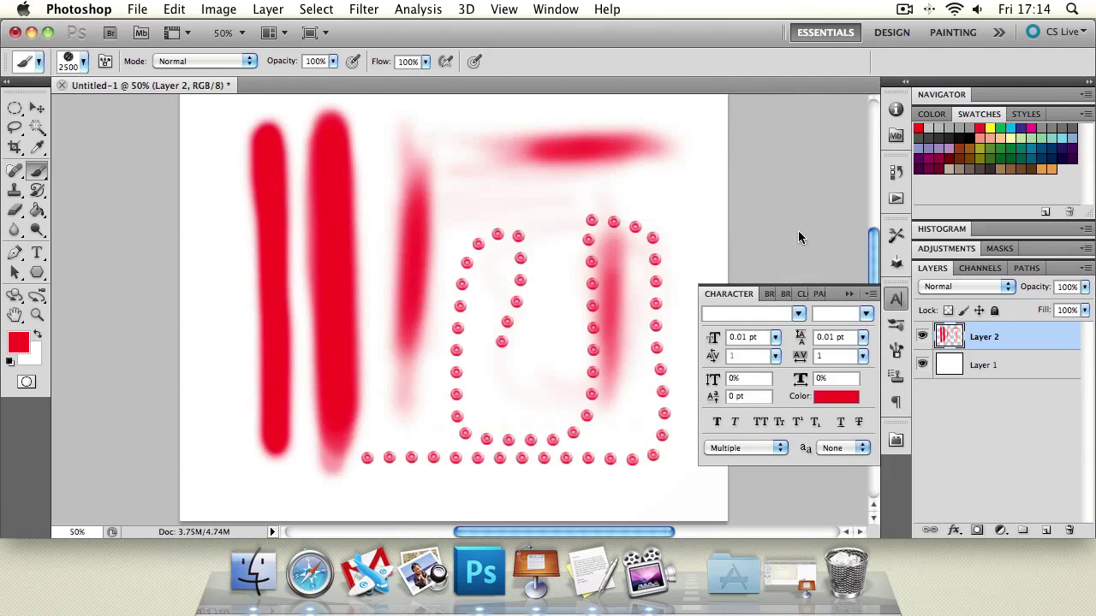
{"action": "left_click", "coordinate": [784, 293]}
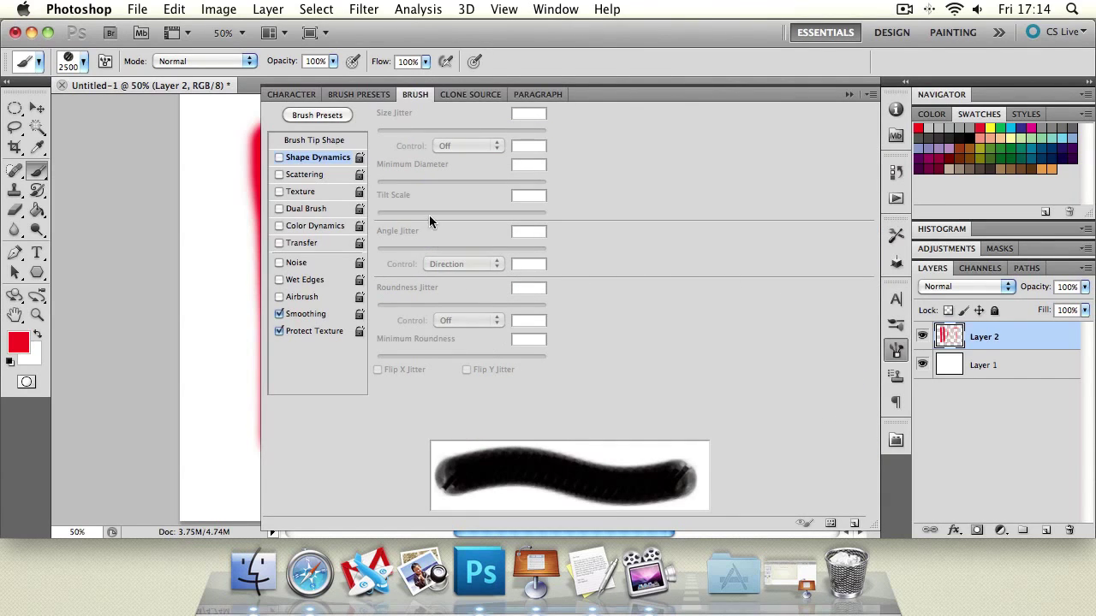
{"action": "left_click", "coordinate": [318, 157]}
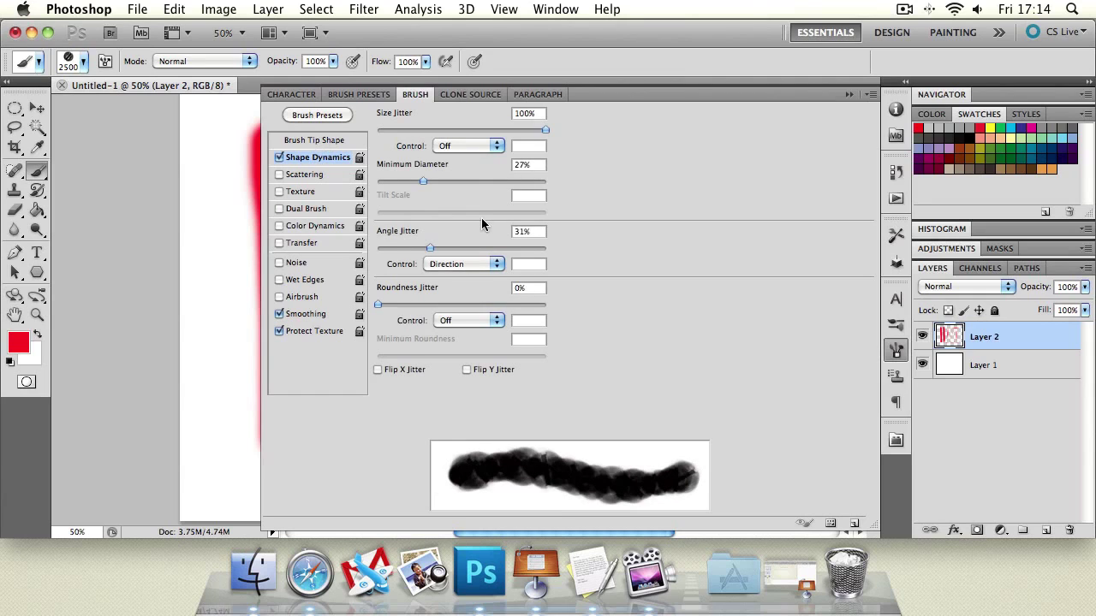
Step: Lower the size jitter to 0% and set its control to Fade with 25 steps
{"action": "left_click_drag", "start_coordinate": [544, 128], "coordinate": [358, 126]}
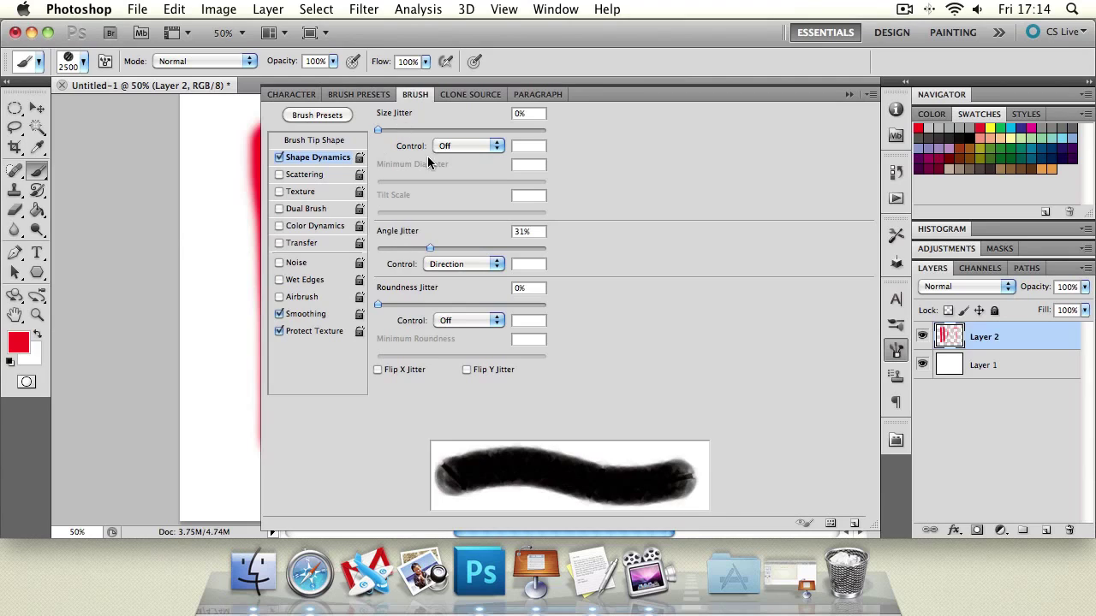
{"action": "left_click", "coordinate": [458, 150]}
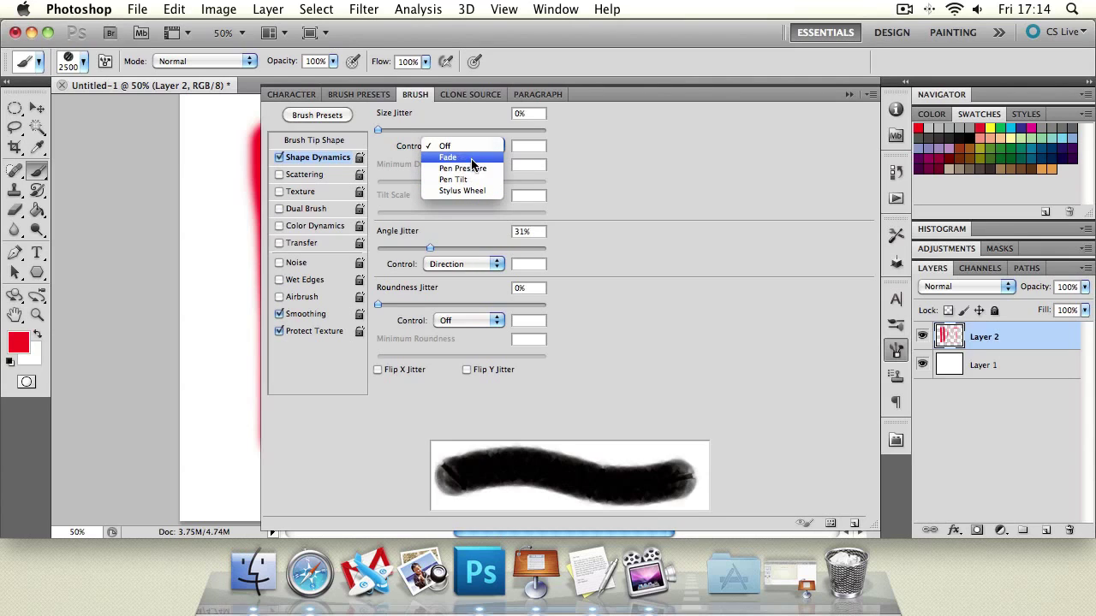
{"action": "left_click", "coordinate": [463, 157]}
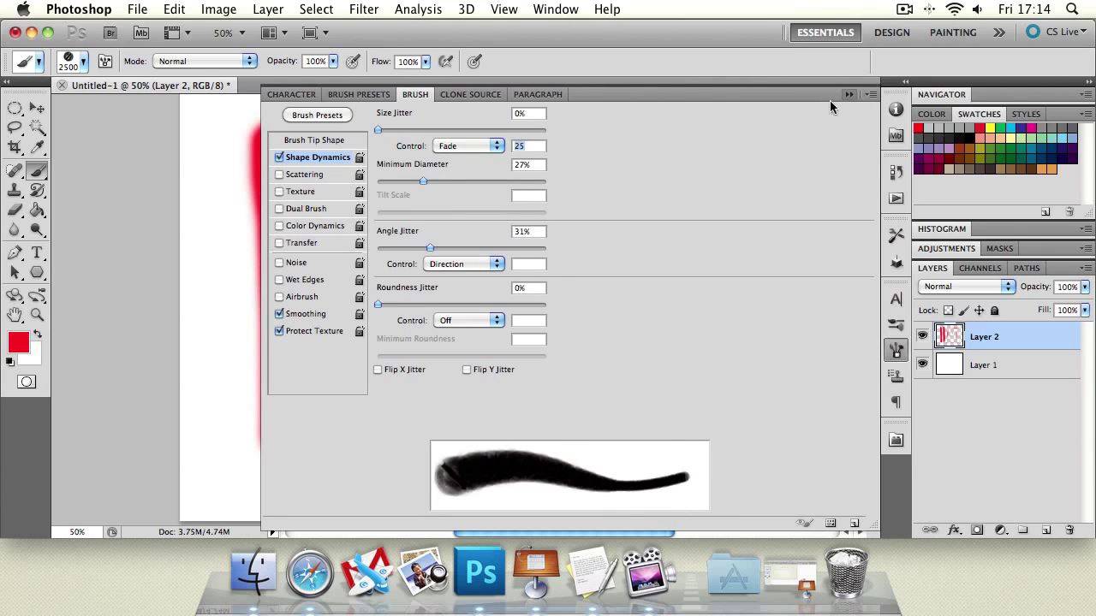
Step: Shrink the slotted-disc brush to 40 px and paint fading vertical strokes and short dabs along the canvas's left edge
{"action": "left_click", "coordinate": [84, 62]}
{"action": "left_click", "coordinate": [57, 108]}
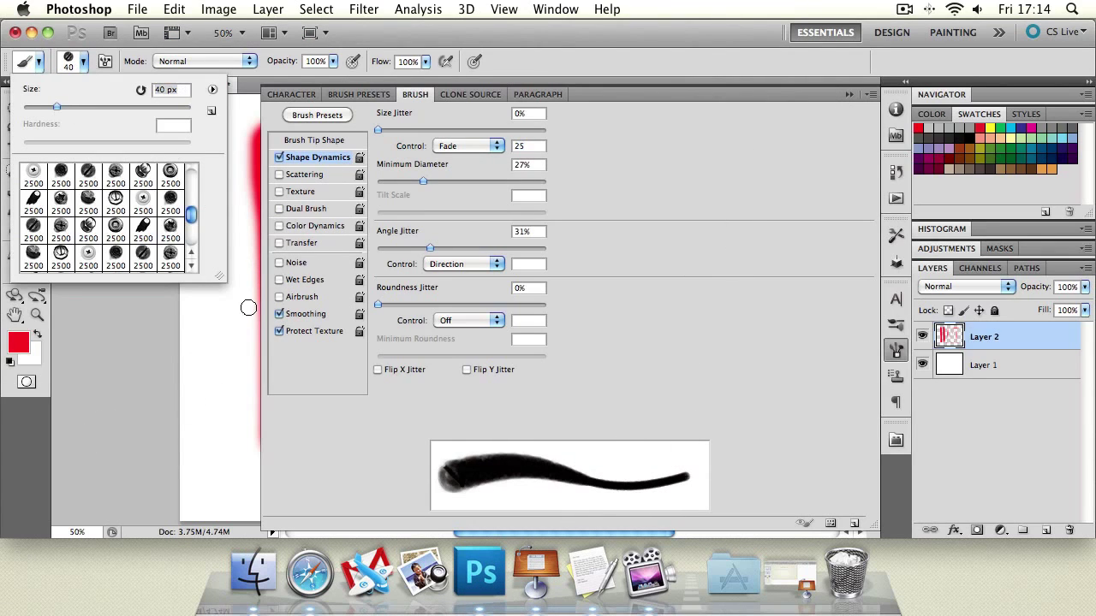
{"action": "left_click", "coordinate": [237, 222]}
{"action": "left_click_drag", "start_coordinate": [237, 208], "coordinate": [228, 454]}
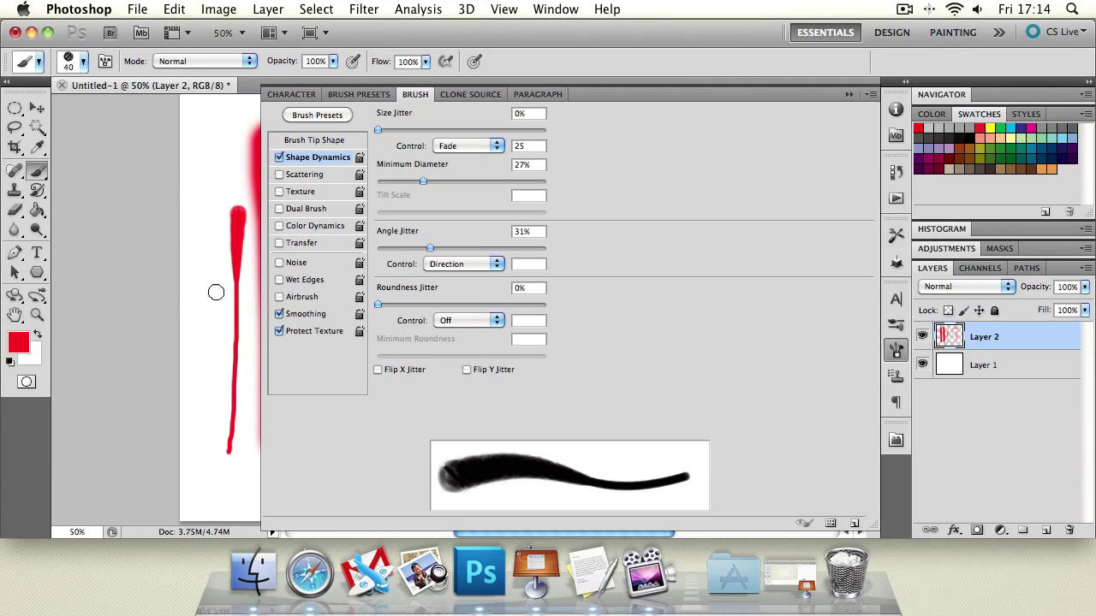
{"action": "left_click_drag", "start_coordinate": [208, 124], "coordinate": [209, 135]}
{"action": "left_click", "coordinate": [211, 166]}
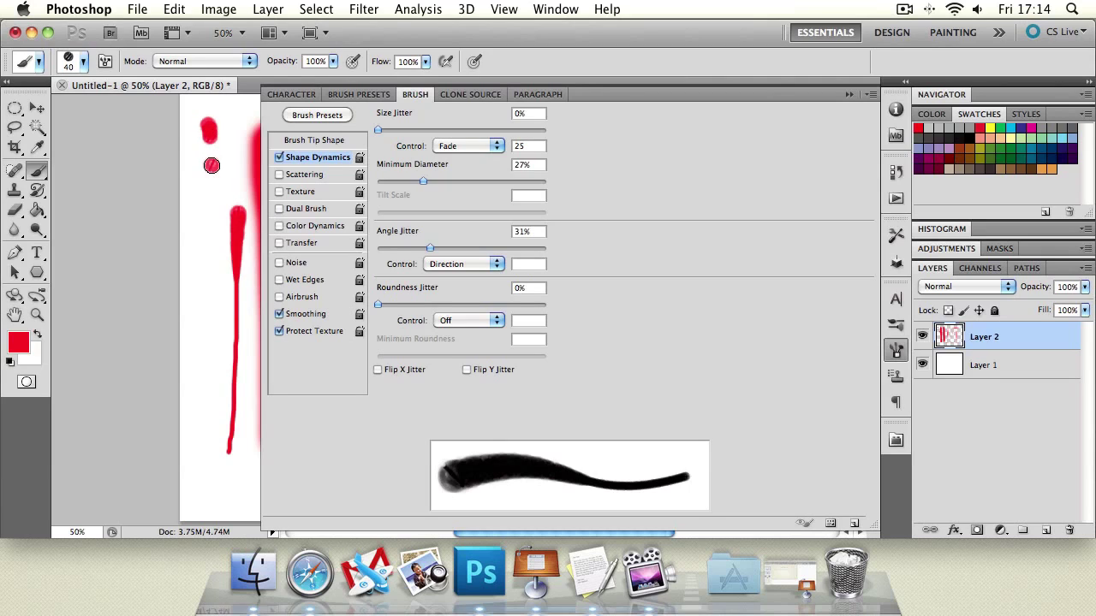
{"action": "left_click_drag", "start_coordinate": [201, 205], "coordinate": [202, 354]}
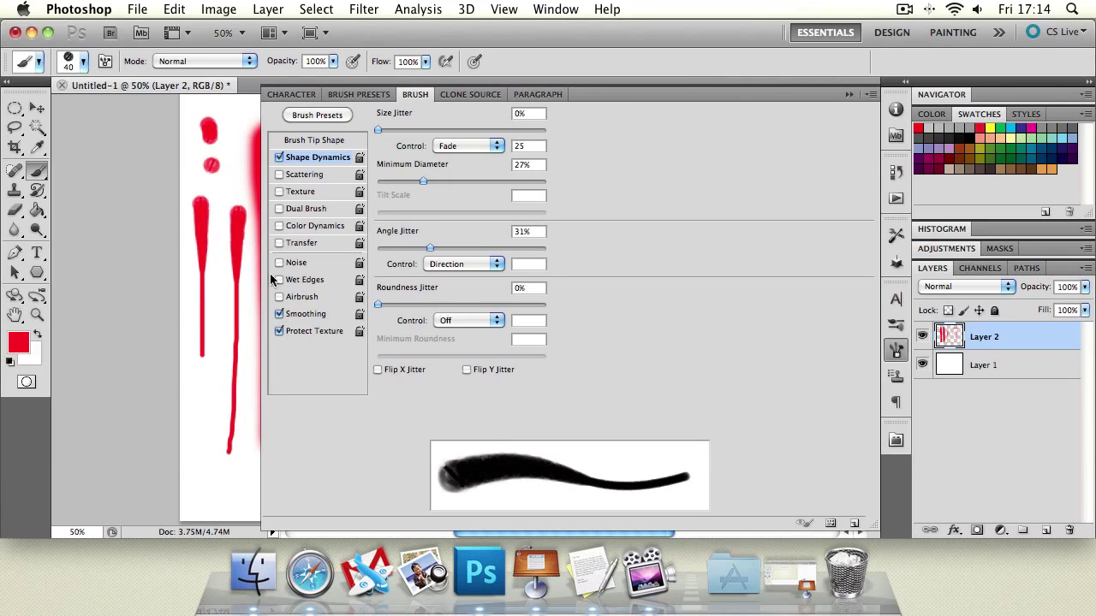
Step: Raise the minimum diameter to 41% and the angle jitter to 70%, keeping the size jitter at 0%
{"action": "left_click_drag", "start_coordinate": [390, 130], "coordinate": [350, 126]}
{"action": "mouse_move", "coordinate": [423, 181]}
{"action": "left_mouse_down"}
{"action": "mouse_move", "coordinate": [559, 188]}
{"action": "mouse_move", "coordinate": [446, 183]}
{"action": "left_mouse_up"}
{"action": "left_click_drag", "start_coordinate": [435, 246], "coordinate": [491, 256]}
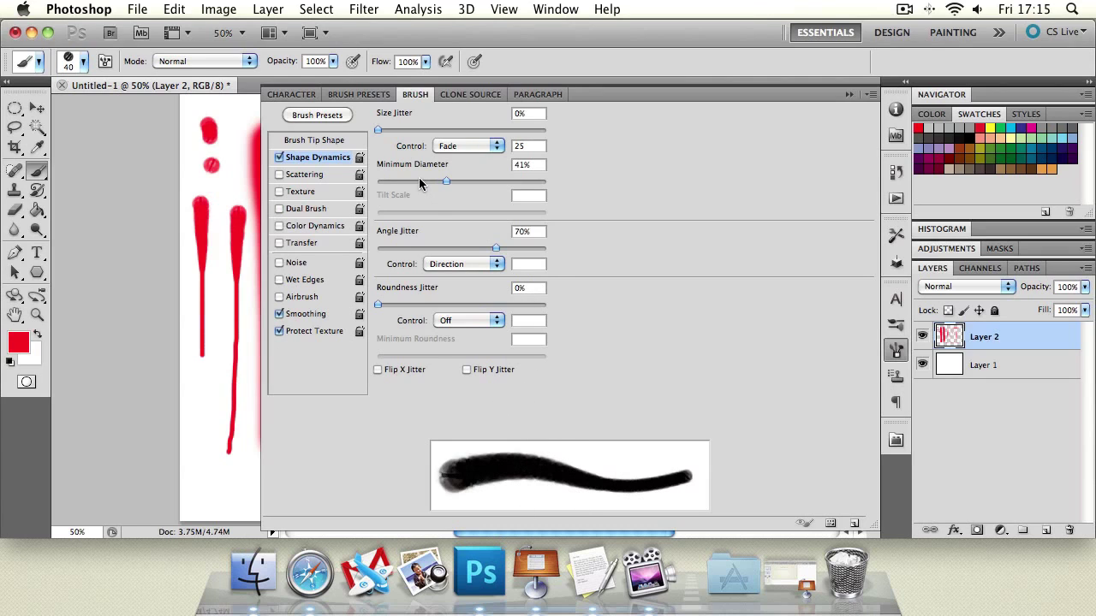
Step: Widen the brush tip's spacing to 93% and set the angle jitter to 61% with its control on Direction
{"action": "left_click", "coordinate": [291, 141]}
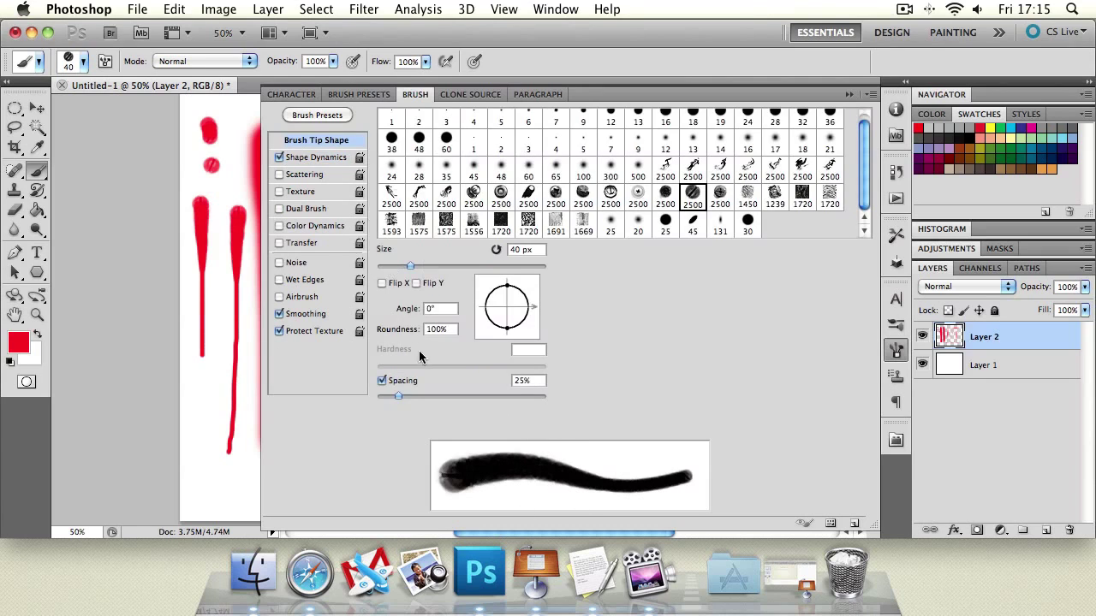
{"action": "left_click_drag", "start_coordinate": [395, 394], "coordinate": [454, 397]}
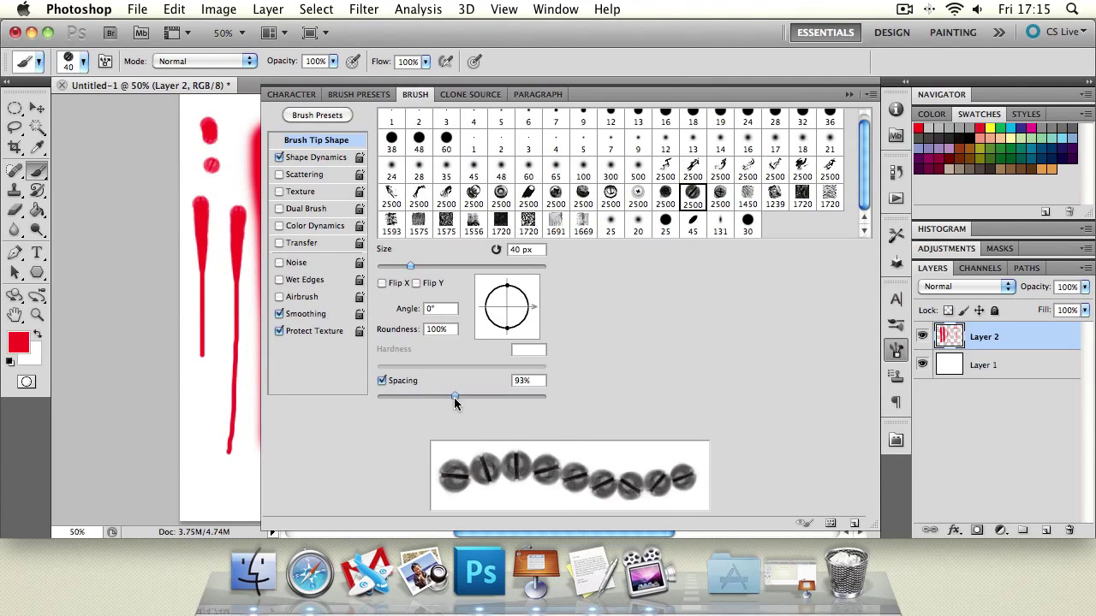
{"action": "left_click", "coordinate": [293, 158]}
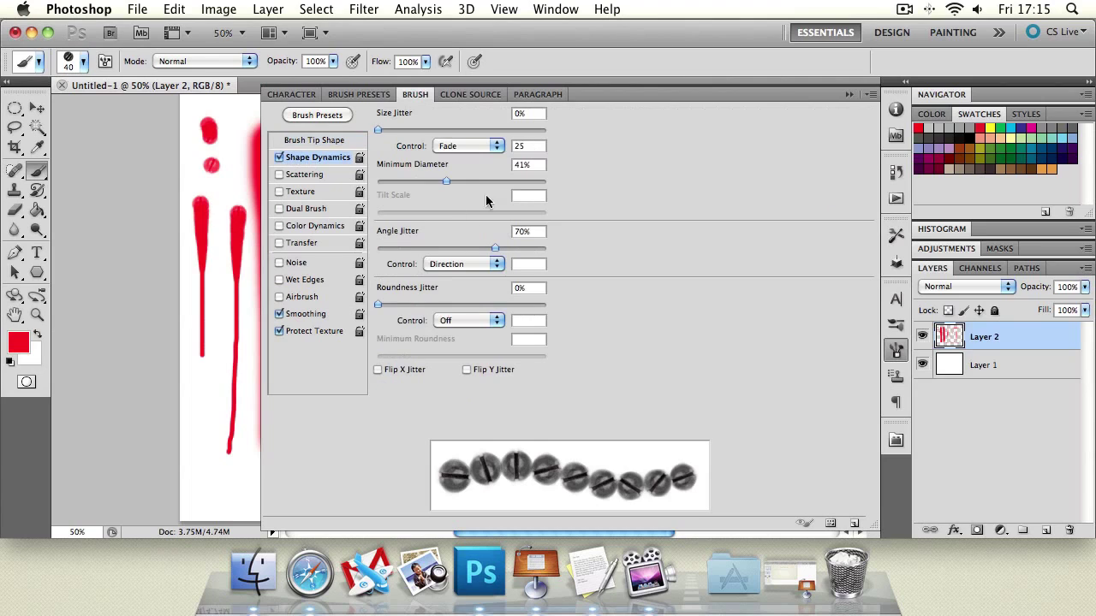
{"action": "mouse_move", "coordinate": [470, 244]}
{"action": "left_mouse_down"}
{"action": "mouse_move", "coordinate": [428, 241]}
{"action": "mouse_move", "coordinate": [504, 250]}
{"action": "mouse_move", "coordinate": [479, 241]}
{"action": "left_mouse_up"}
{"action": "left_click", "coordinate": [462, 264]}
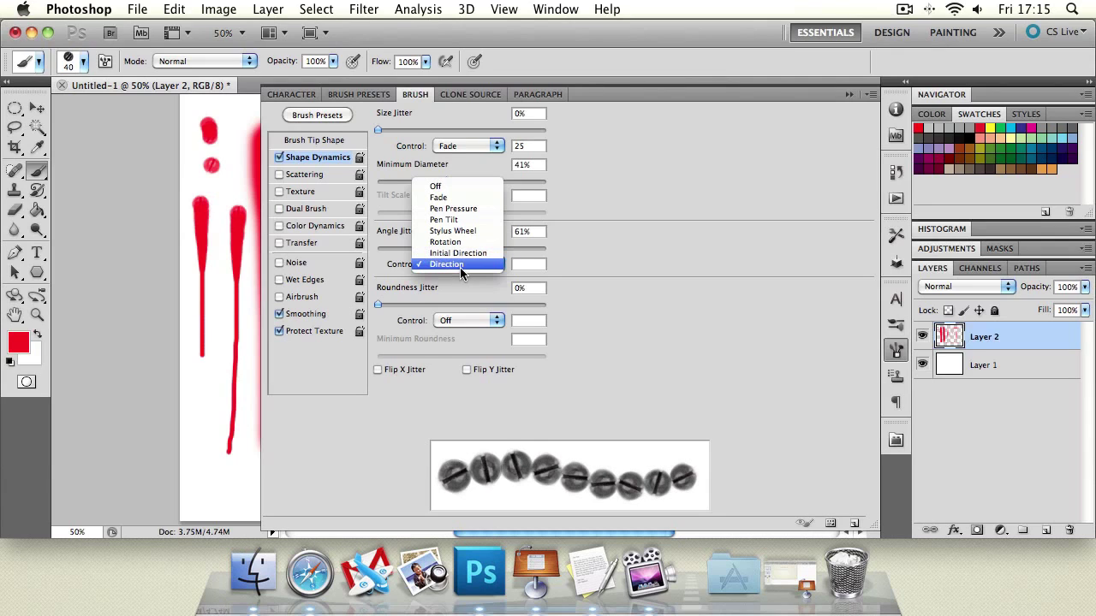
{"action": "left_click", "coordinate": [227, 146]}
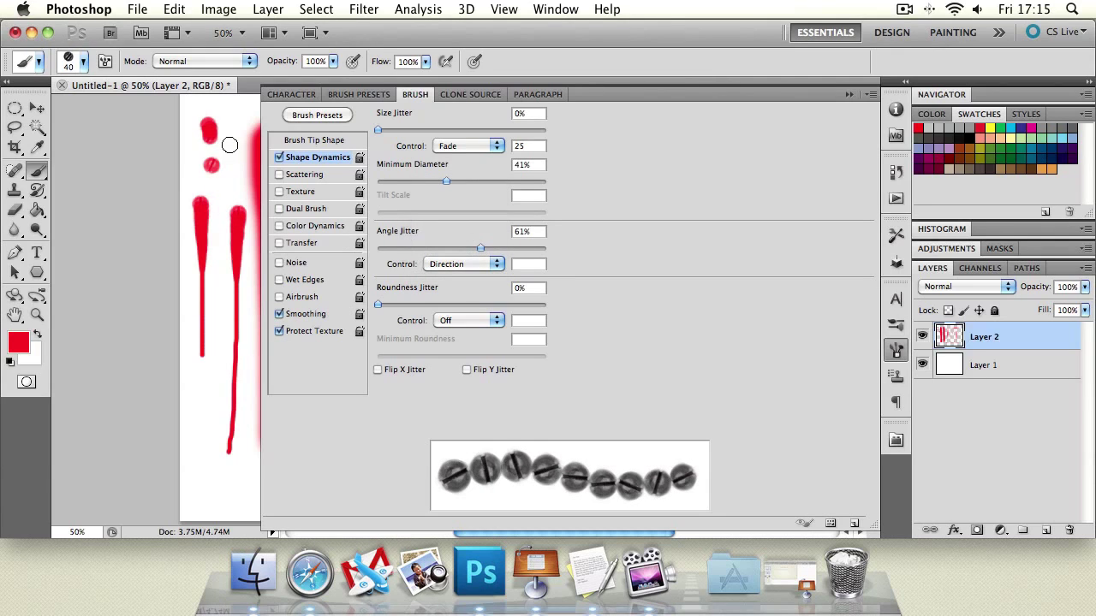
Step: Paint a vertical and a short horizontal trail of slotted discs at the canvas's left edge, keeping the Direction angle control
{"action": "left_click_drag", "start_coordinate": [229, 140], "coordinate": [225, 293]}
{"action": "left_click_drag", "start_coordinate": [208, 368], "coordinate": [261, 368]}
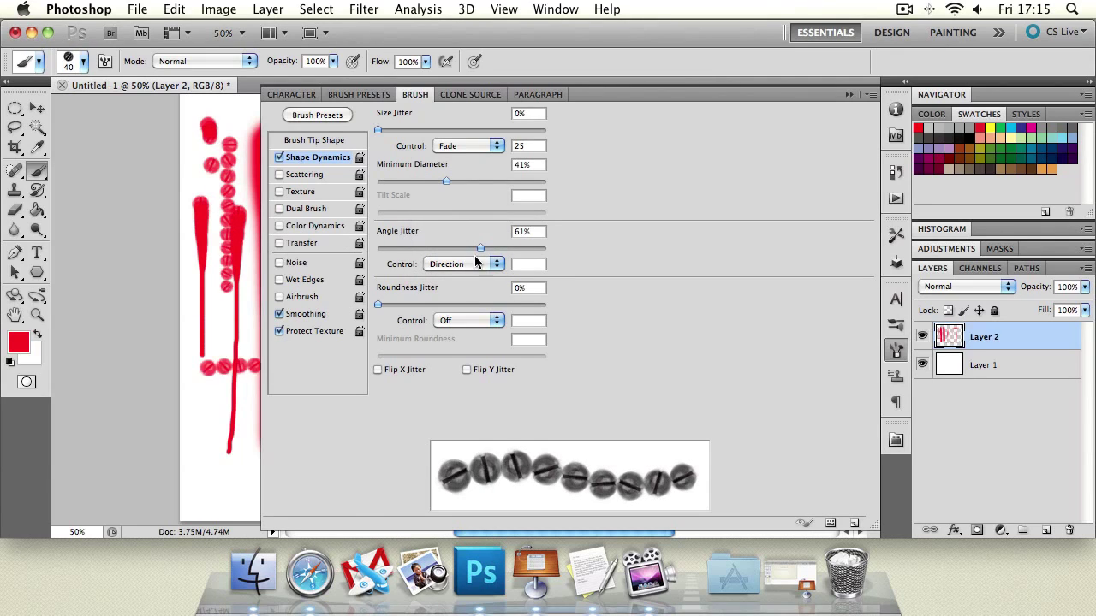
{"action": "left_click", "coordinate": [473, 262]}
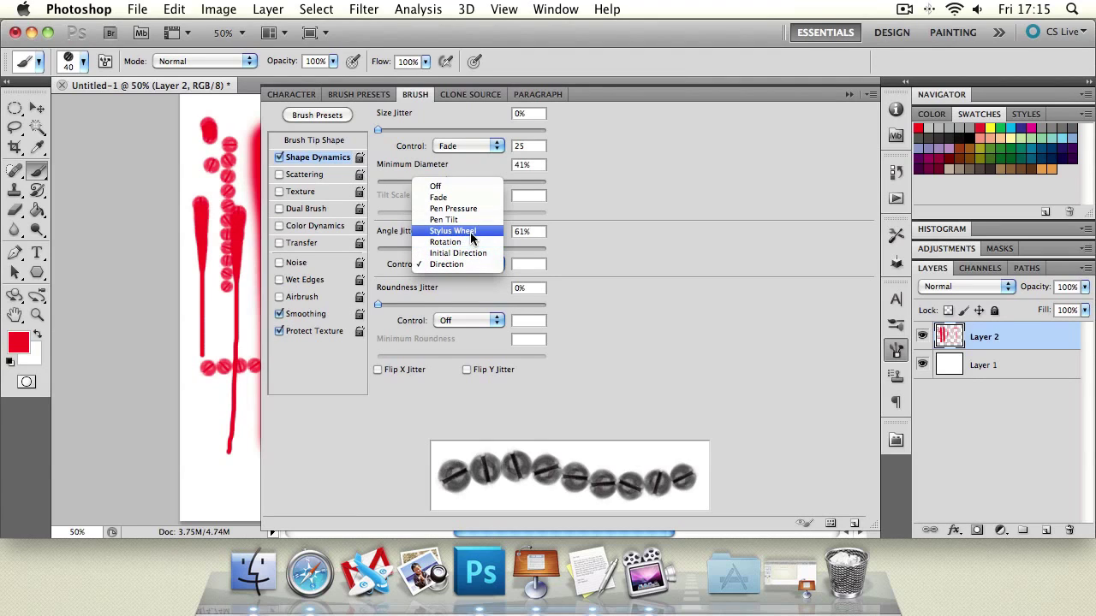
{"action": "left_click", "coordinate": [604, 199]}
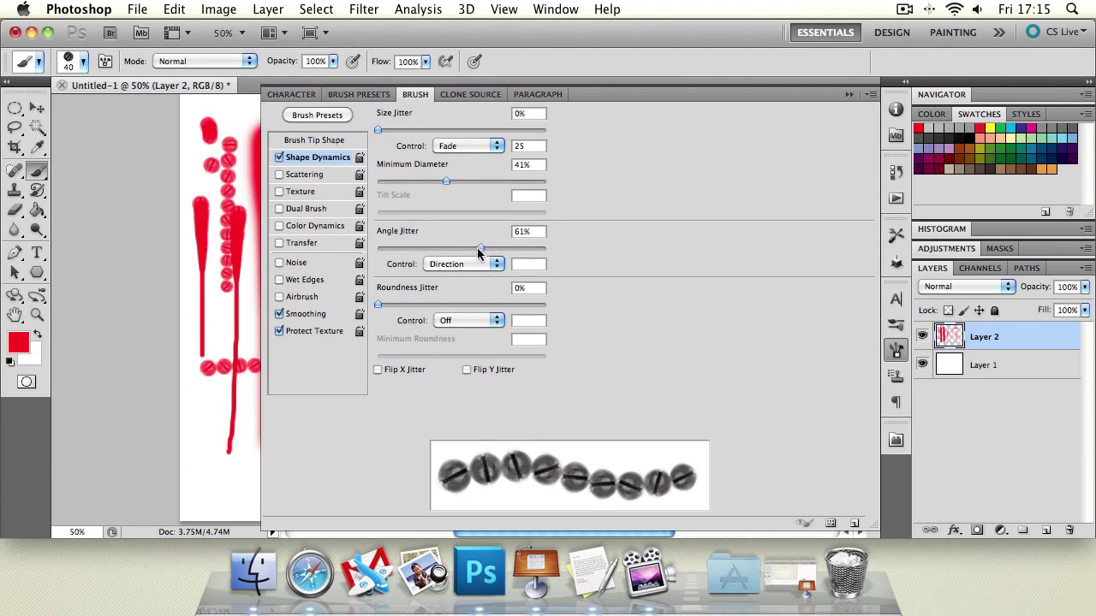
Step: Raise the roundness jitter to 100% and paint a curling disc trail in the canvas's lower left area
{"action": "mouse_move", "coordinate": [378, 304]}
{"action": "left_mouse_down"}
{"action": "mouse_move", "coordinate": [526, 319]}
{"action": "mouse_move", "coordinate": [553, 306]}
{"action": "left_mouse_up"}
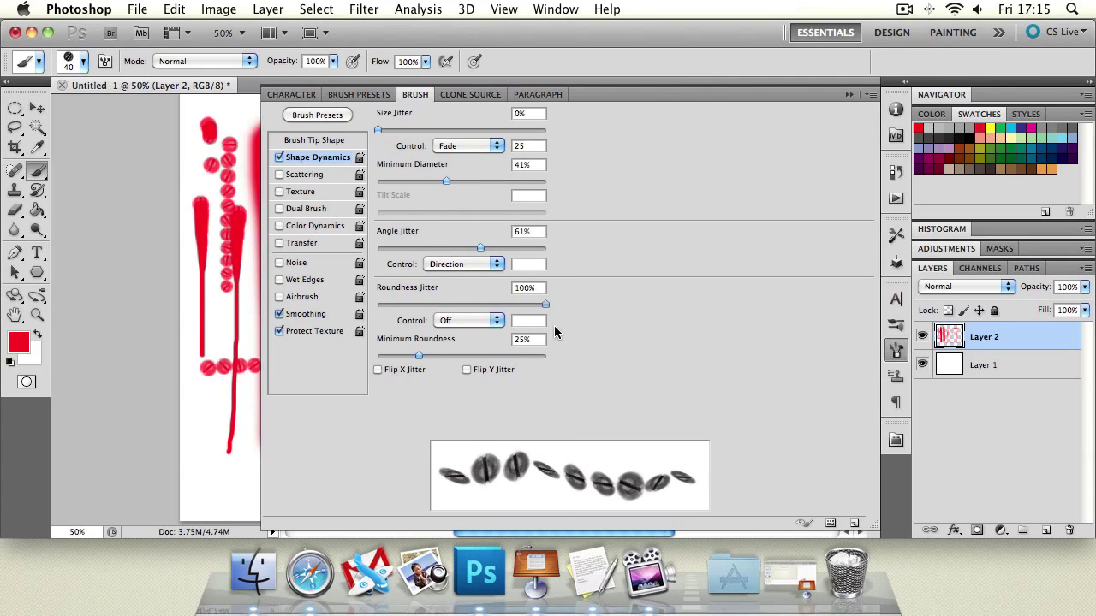
{"action": "mouse_move", "coordinate": [228, 301]}
{"action": "left_mouse_down"}
{"action": "mouse_move", "coordinate": [211, 367]}
{"action": "mouse_move", "coordinate": [222, 446]}
{"action": "mouse_move", "coordinate": [199, 490]}
{"action": "mouse_move", "coordinate": [262, 510]}
{"action": "mouse_move", "coordinate": [229, 374]}
{"action": "mouse_move", "coordinate": [218, 432]}
{"action": "mouse_move", "coordinate": [186, 447]}
{"action": "mouse_move", "coordinate": [231, 376]}
{"action": "left_mouse_up"}
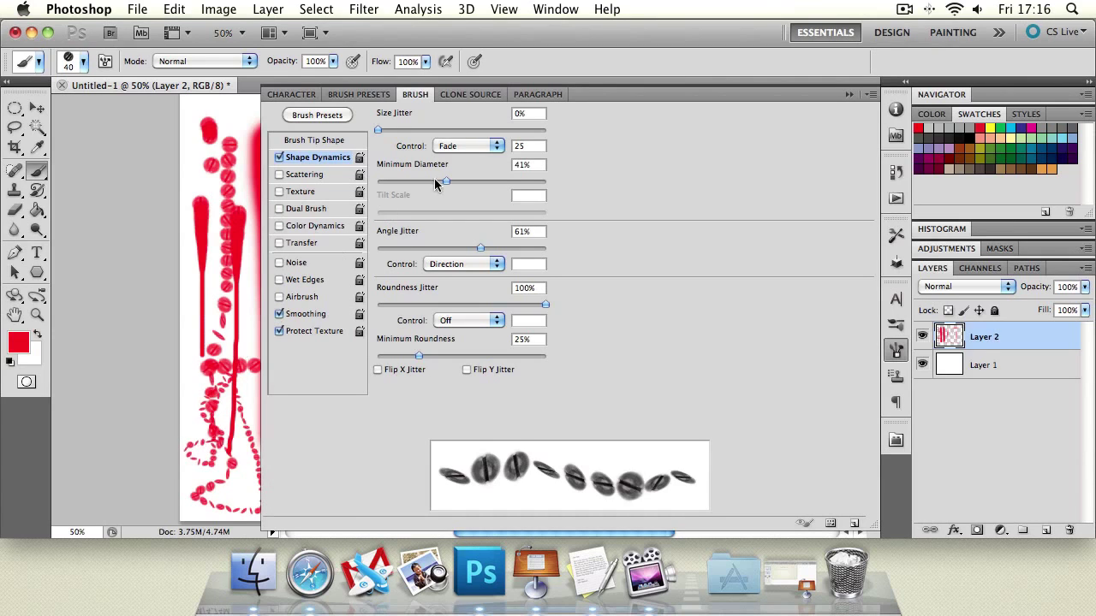
Step: Set the size jitter control to Off and collapse the brush settings
{"action": "left_click", "coordinate": [443, 147]}
{"action": "left_click", "coordinate": [444, 134]}
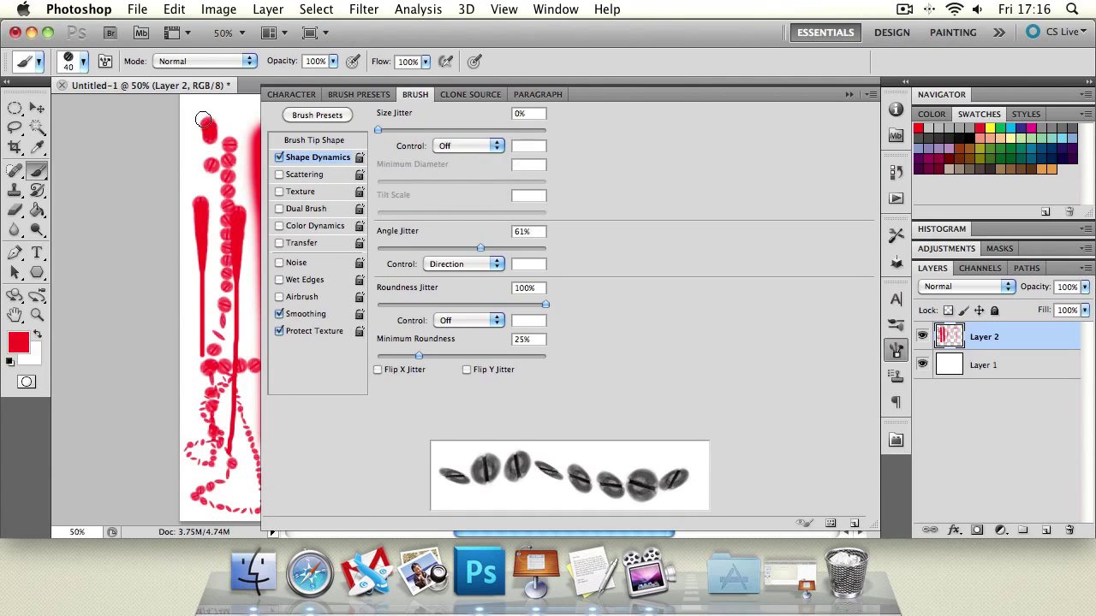
{"action": "left_click", "coordinate": [848, 95]}
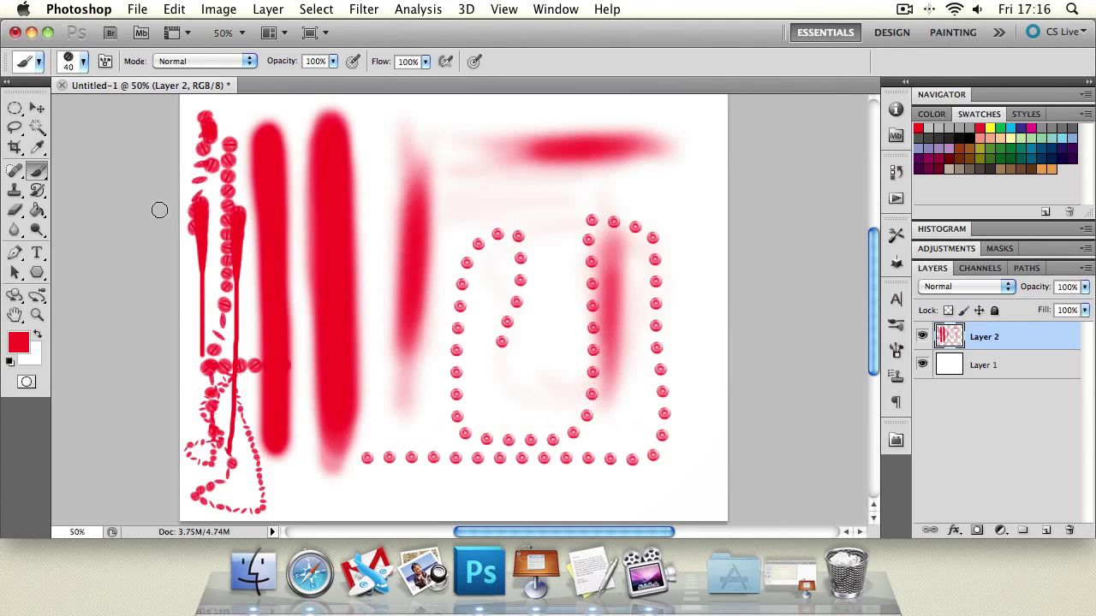
Step: Erase all the painted strokes from Layer 2 with a soft eraser sized to 156 px
{"action": "left_click", "coordinate": [17, 211]}
{"action": "mouse_move", "coordinate": [258, 135]}
{"action": "left_mouse_down"}
{"action": "mouse_move", "coordinate": [668, 154]}
{"action": "mouse_move", "coordinate": [257, 257]}
{"action": "left_mouse_up"}
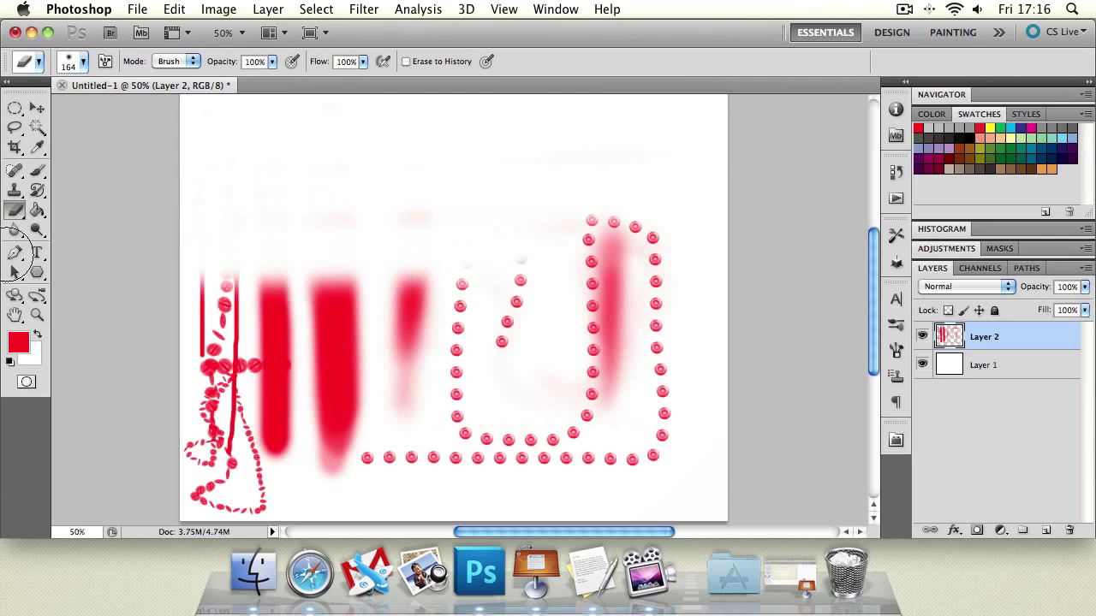
{"action": "left_click", "coordinate": [84, 64]}
{"action": "left_click_drag", "start_coordinate": [53, 106], "coordinate": [132, 110]}
{"action": "mouse_move", "coordinate": [726, 281]}
{"action": "left_mouse_down"}
{"action": "mouse_move", "coordinate": [687, 313]}
{"action": "mouse_move", "coordinate": [282, 470]}
{"action": "mouse_move", "coordinate": [351, 245]}
{"action": "mouse_move", "coordinate": [265, 147]}
{"action": "left_mouse_up"}
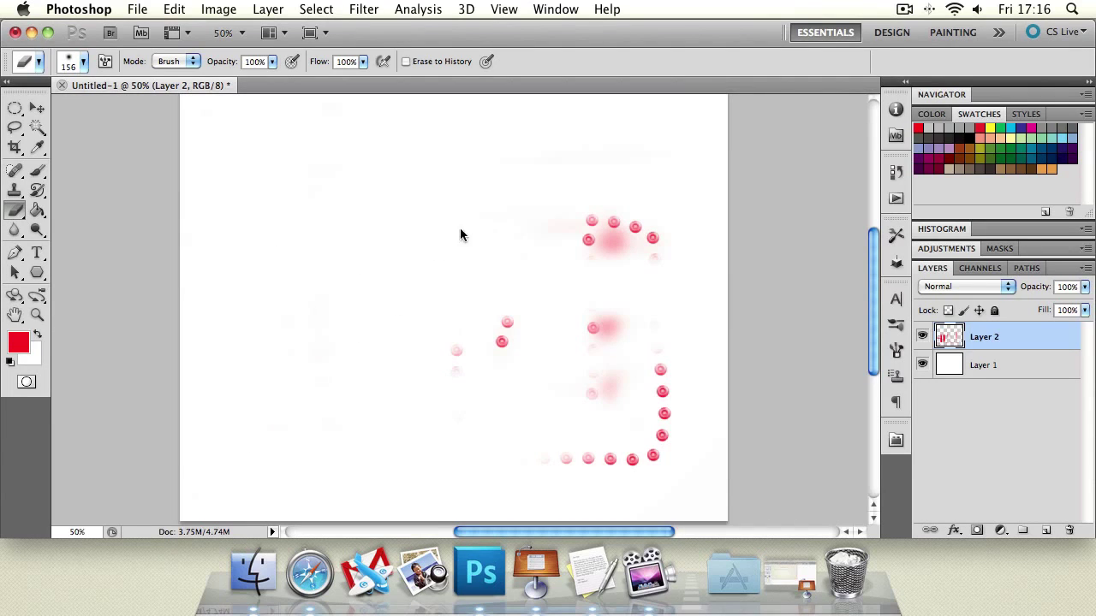
{"action": "mouse_move", "coordinate": [461, 229]}
{"action": "left_mouse_down"}
{"action": "mouse_move", "coordinate": [406, 385]}
{"action": "mouse_move", "coordinate": [549, 425]}
{"action": "mouse_move", "coordinate": [645, 486]}
{"action": "left_mouse_up"}
{"action": "mouse_move", "coordinate": [576, 368]}
{"action": "left_mouse_down"}
{"action": "mouse_move", "coordinate": [633, 241]}
{"action": "mouse_move", "coordinate": [541, 243]}
{"action": "left_mouse_up"}
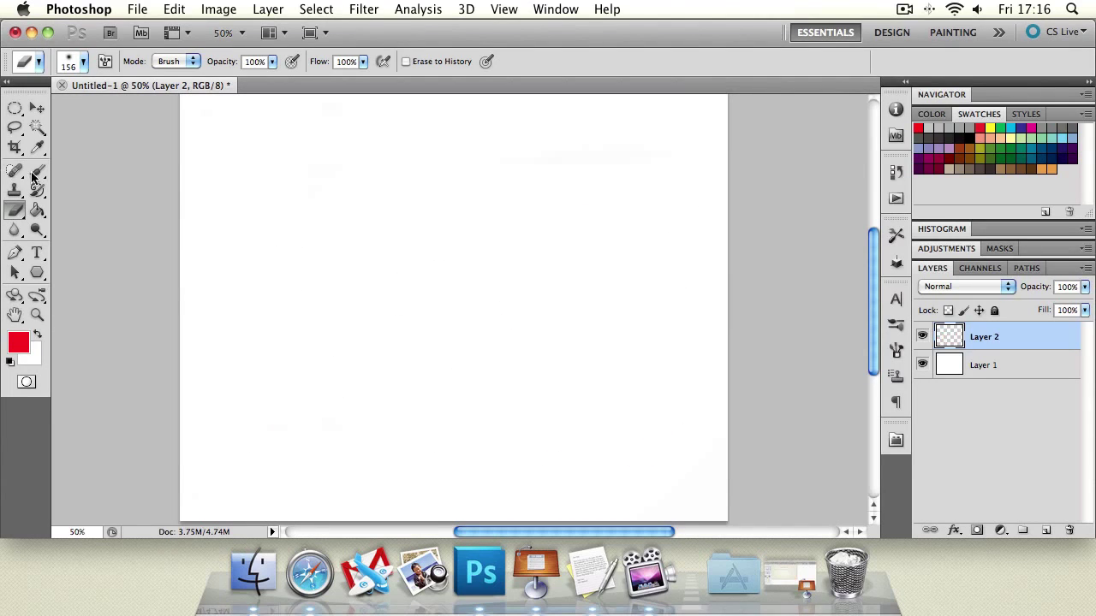
Step: Return to the Brush tool and paint a horizontal row of slotted discs across the canvas's upper area
{"action": "key", "text": "b"}
{"action": "left_click_drag", "start_coordinate": [251, 134], "coordinate": [637, 133]}
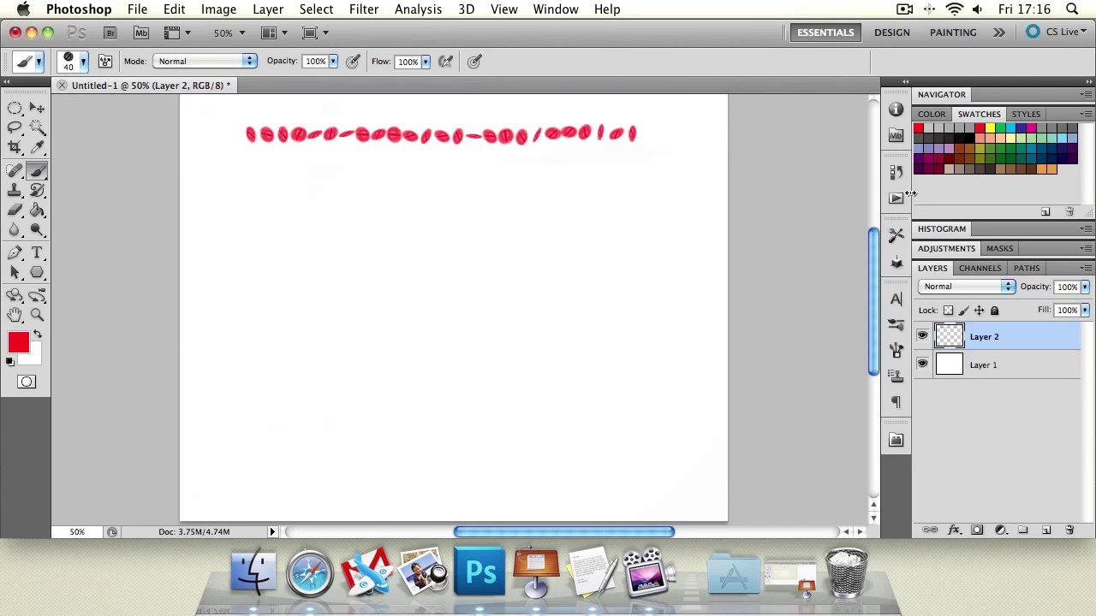
Step: Reopen the brush settings and raise the angle jitter to 79% and the size jitter to 66%
{"action": "left_click", "coordinate": [896, 353]}
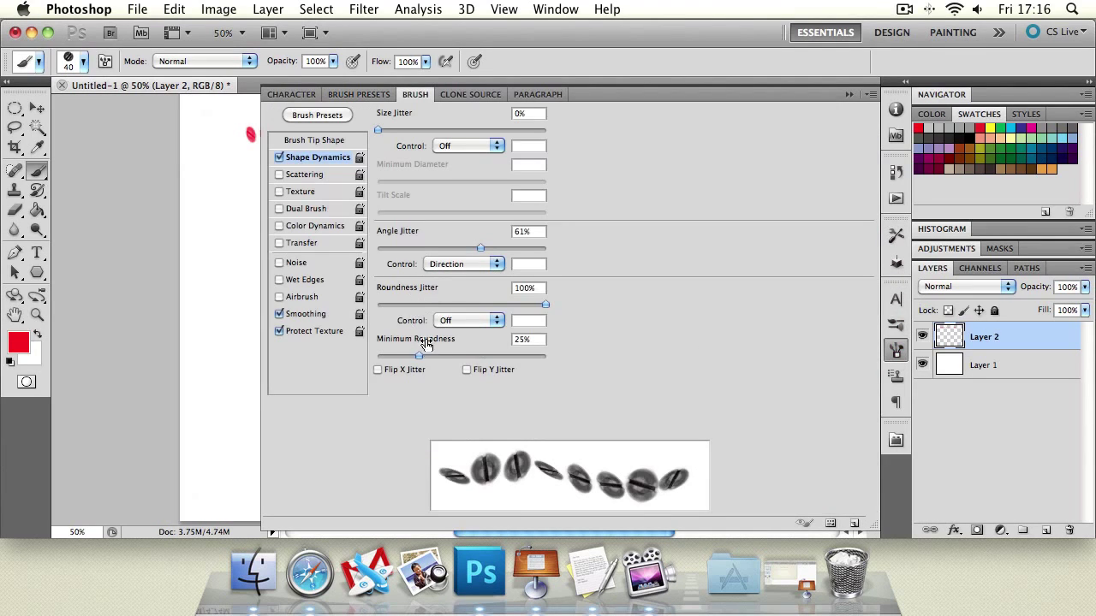
{"action": "mouse_move", "coordinate": [545, 305]}
{"action": "left_mouse_down"}
{"action": "mouse_move", "coordinate": [514, 305]}
{"action": "mouse_move", "coordinate": [548, 305]}
{"action": "left_mouse_up"}
{"action": "left_click_drag", "start_coordinate": [446, 244], "coordinate": [510, 247]}
{"action": "left_click_drag", "start_coordinate": [383, 130], "coordinate": [488, 133]}
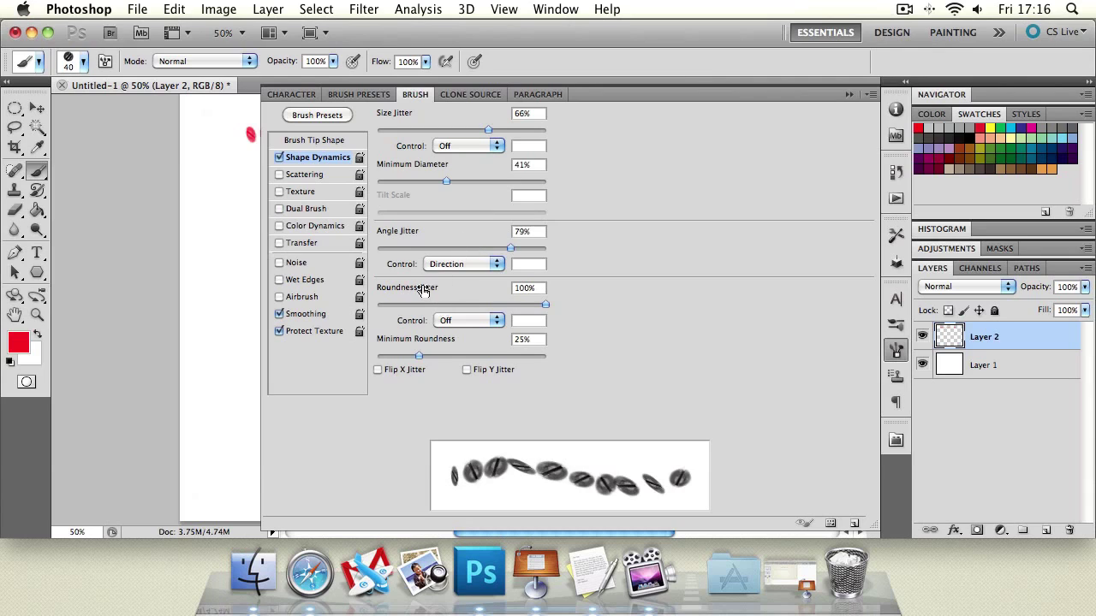
Step: Turn on Scattering with a scatter of 730% and paint a vertical scattered trail down the canvas's left side
{"action": "left_click", "coordinate": [302, 175]}
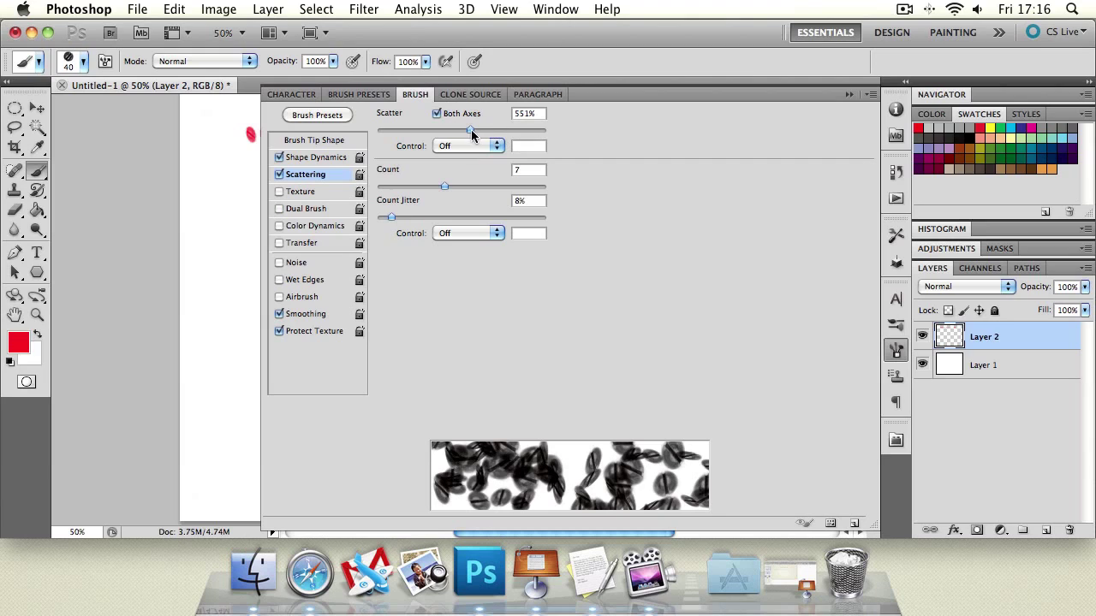
{"action": "left_click_drag", "start_coordinate": [467, 130], "coordinate": [500, 130]}
{"action": "left_click_drag", "start_coordinate": [214, 166], "coordinate": [242, 462]}
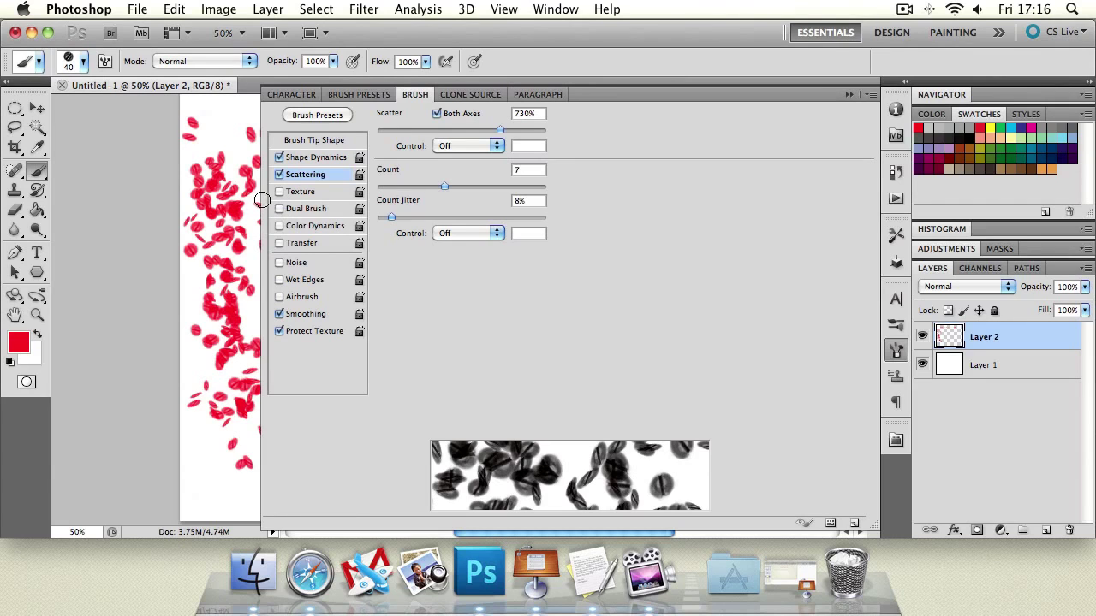
Step: Narrow the brush settings panel to uncover the canvas and paint winding scattered disc trails across it
{"action": "left_click_drag", "start_coordinate": [262, 202], "coordinate": [571, 208]}
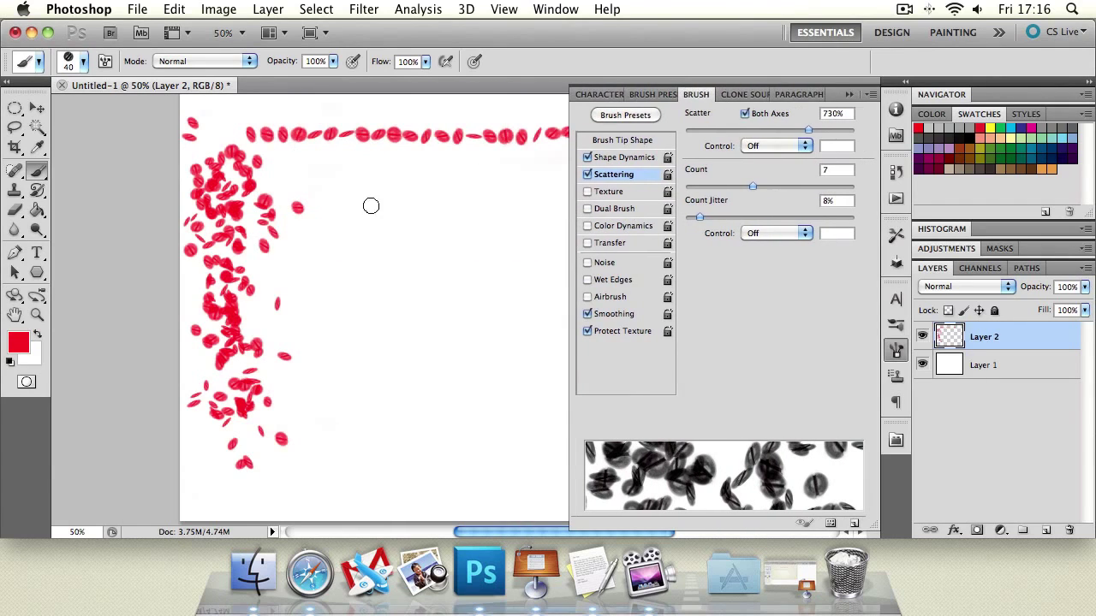
{"action": "mouse_move", "coordinate": [370, 205]}
{"action": "left_mouse_down"}
{"action": "mouse_move", "coordinate": [334, 272]}
{"action": "mouse_move", "coordinate": [399, 429]}
{"action": "mouse_move", "coordinate": [466, 421]}
{"action": "mouse_move", "coordinate": [469, 203]}
{"action": "mouse_move", "coordinate": [523, 260]}
{"action": "mouse_move", "coordinate": [261, 356]}
{"action": "mouse_move", "coordinate": [244, 432]}
{"action": "left_mouse_up"}
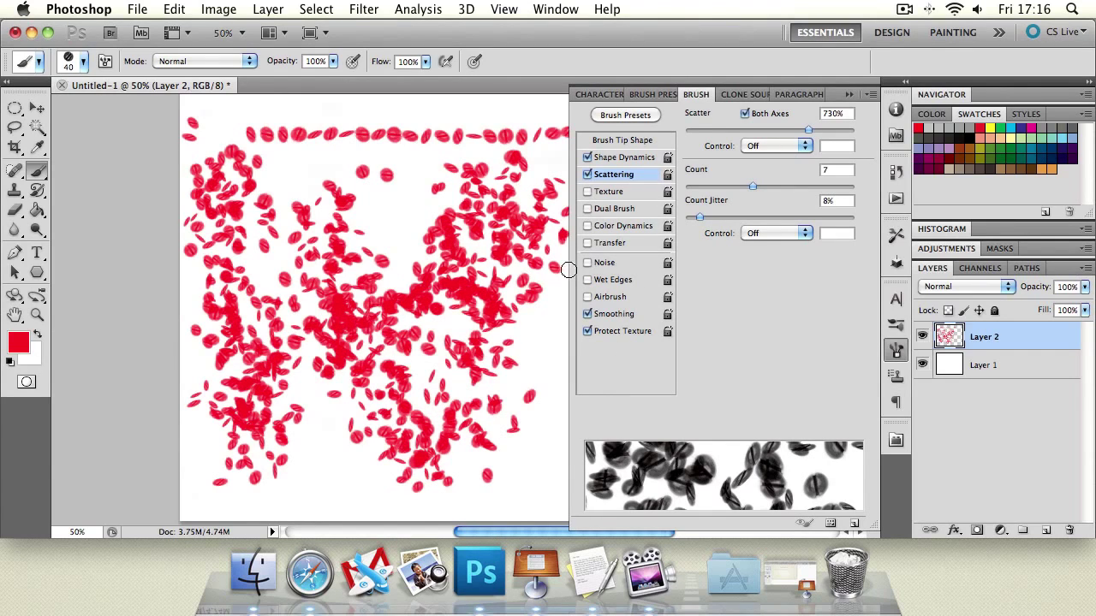
{"action": "left_click_drag", "start_coordinate": [568, 270], "coordinate": [598, 270]}
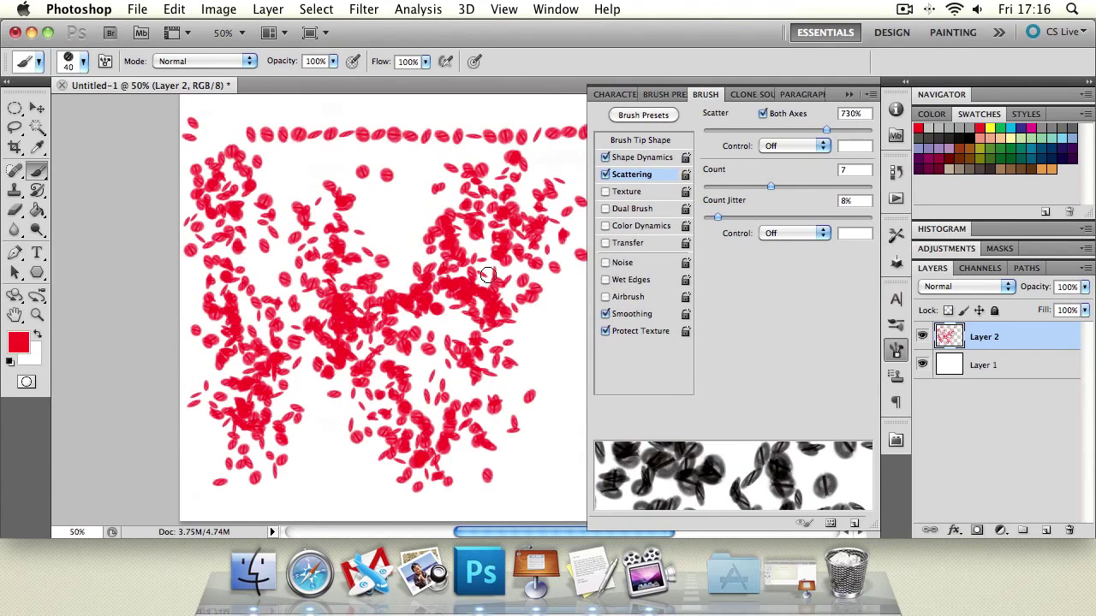
Step: Undo the scattered strokes, leaving only the horizontal row of discs
{"action": "key", "text": "alt+super+z"}
{"action": "key", "text": "alt+super+z"}
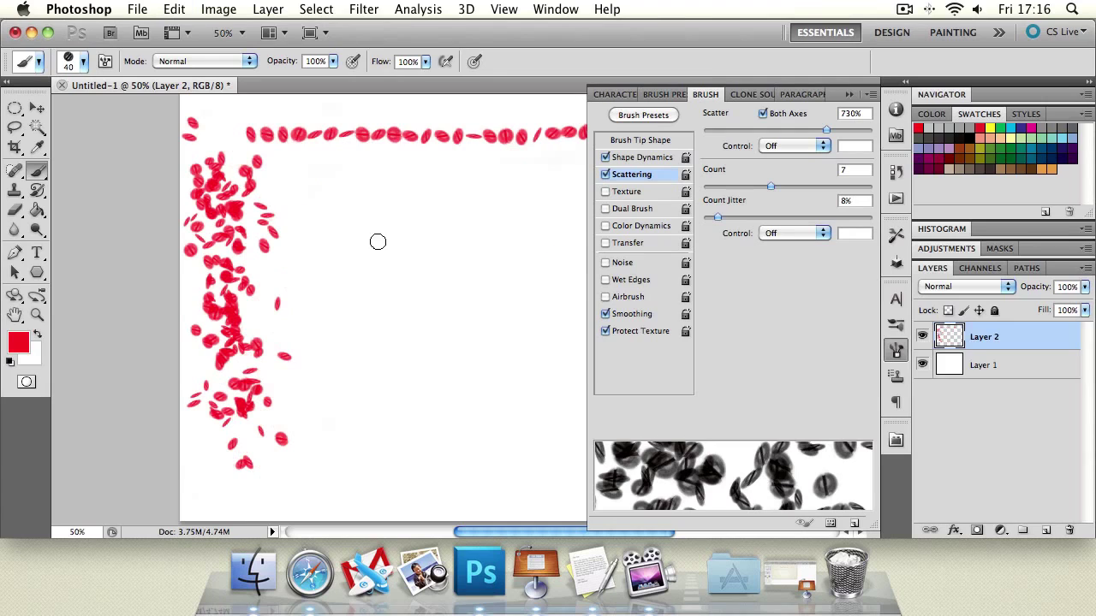
{"action": "key", "text": "alt+super+z"}
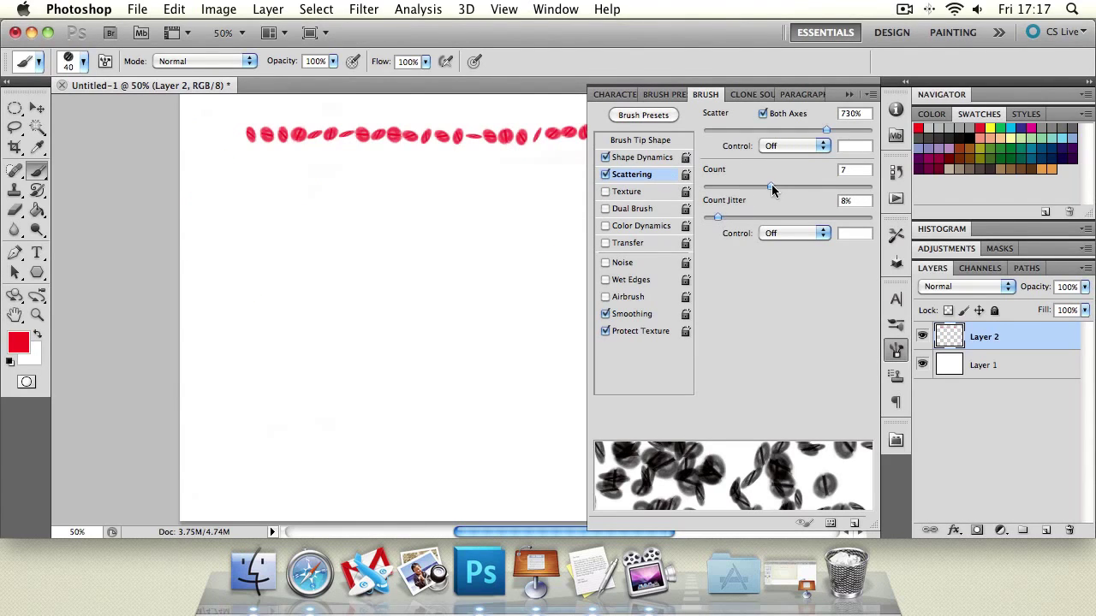
Step: Lower the scattering count to 4 and paint a vertical scattered trail in the canvas's left part
{"action": "left_click_drag", "start_coordinate": [770, 187], "coordinate": [739, 185]}
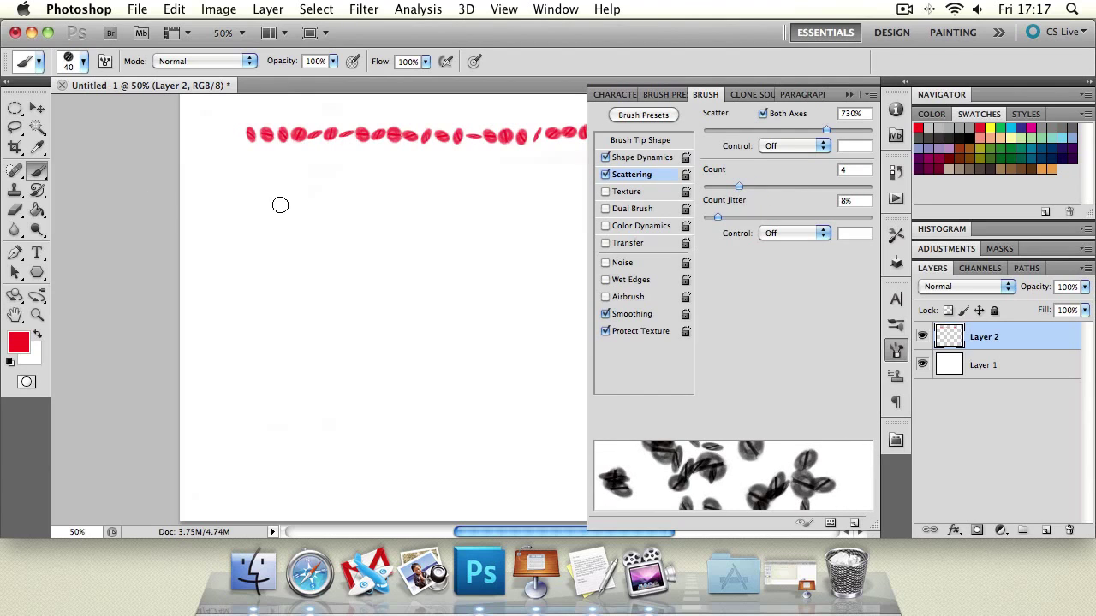
{"action": "left_click_drag", "start_coordinate": [280, 204], "coordinate": [274, 435]}
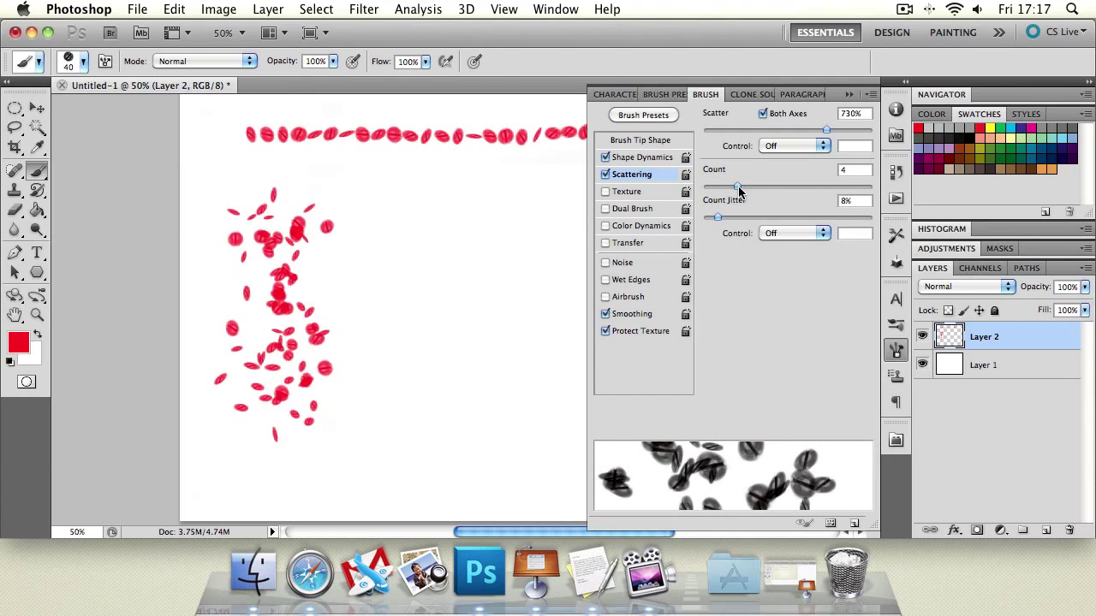
Step: Raise the scattering count to 15 and paint a dense vertical scattered trail down the canvas beside the previous one
{"action": "left_click_drag", "start_coordinate": [739, 187], "coordinate": [864, 186]}
{"action": "left_click_drag", "start_coordinate": [448, 177], "coordinate": [505, 265]}
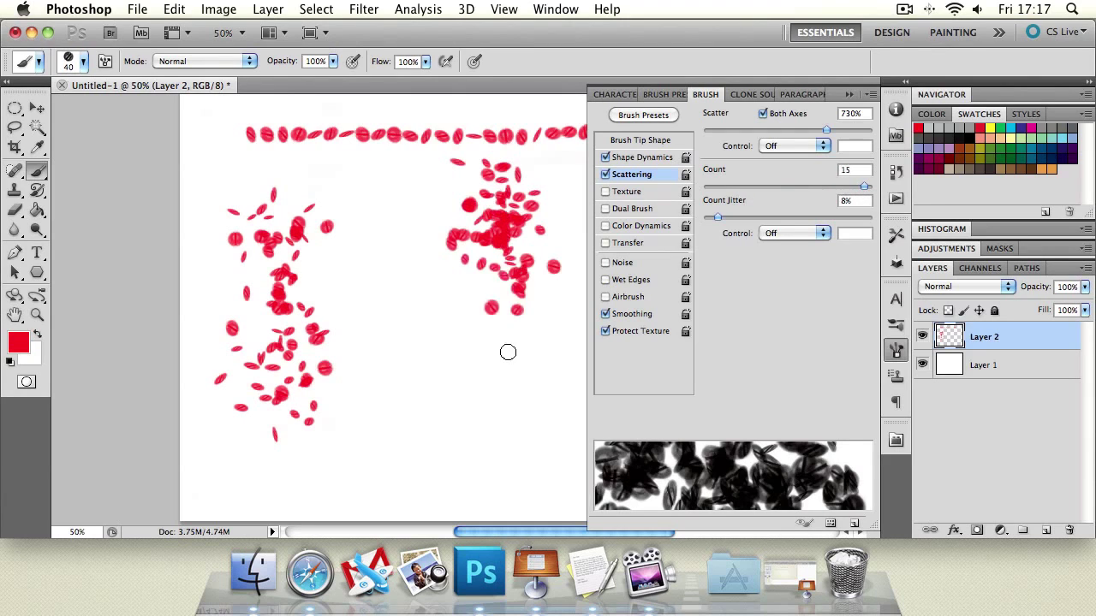
{"action": "mouse_move", "coordinate": [508, 352]}
{"action": "left_mouse_down"}
{"action": "mouse_move", "coordinate": [509, 507]}
{"action": "mouse_move", "coordinate": [511, 497]}
{"action": "left_mouse_up"}
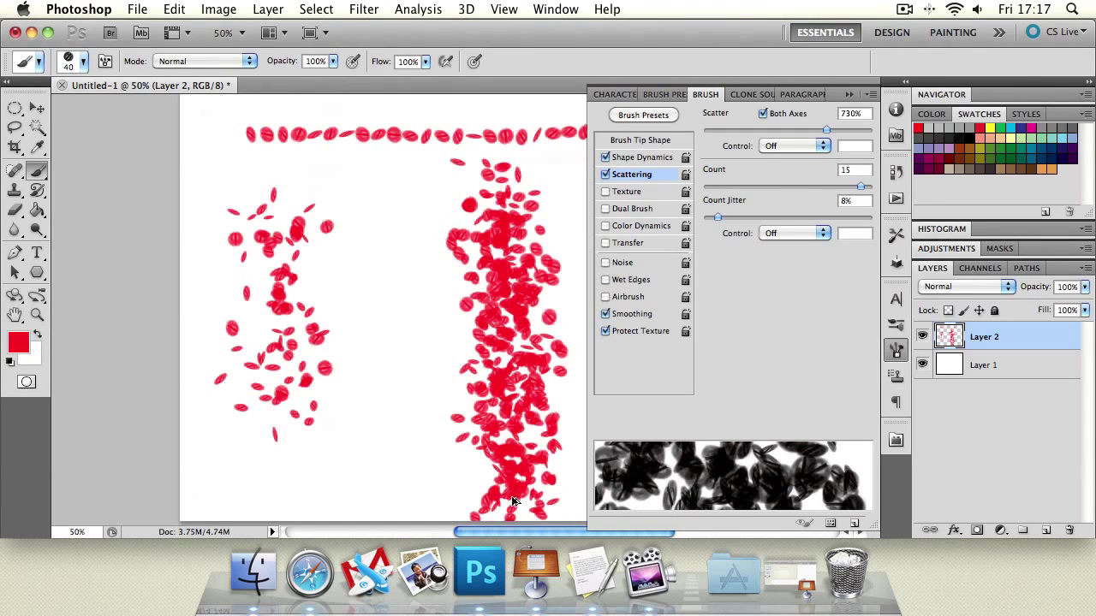
Step: Undo the vertical scattered trails, leaving only the horizontal row of discs
{"action": "key", "text": "super+alt+z"}
{"action": "key", "text": "super+alt+z"}
{"action": "key", "text": "super+alt+z"}
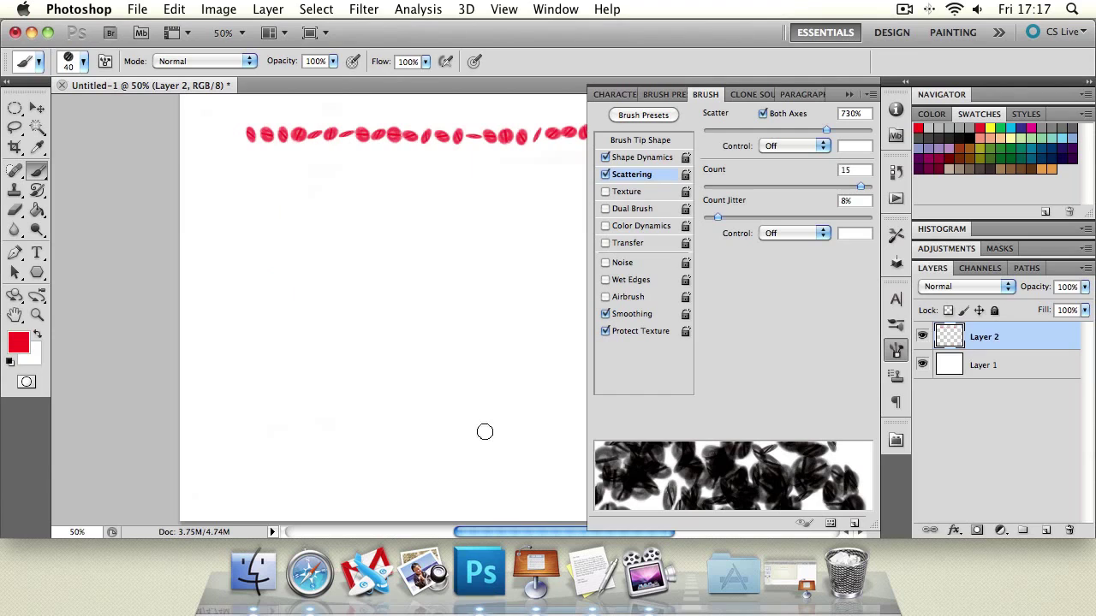
Step: Turn on Dual Brush together with Scattering, choose the 48 px hard round second tip and paint a winding stroke across the canvas
{"action": "left_click", "coordinate": [606, 175]}
{"action": "left_click", "coordinate": [629, 211]}
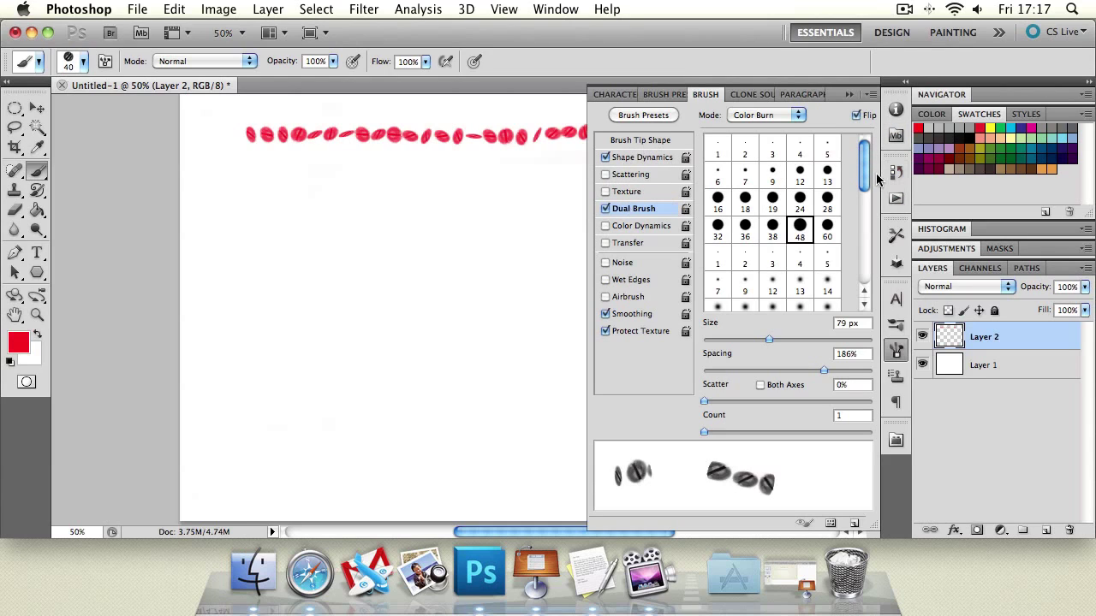
{"action": "mouse_move", "coordinate": [865, 178]}
{"action": "left_mouse_down"}
{"action": "mouse_move", "coordinate": [864, 252]}
{"action": "mouse_move", "coordinate": [862, 117]}
{"action": "left_mouse_up"}
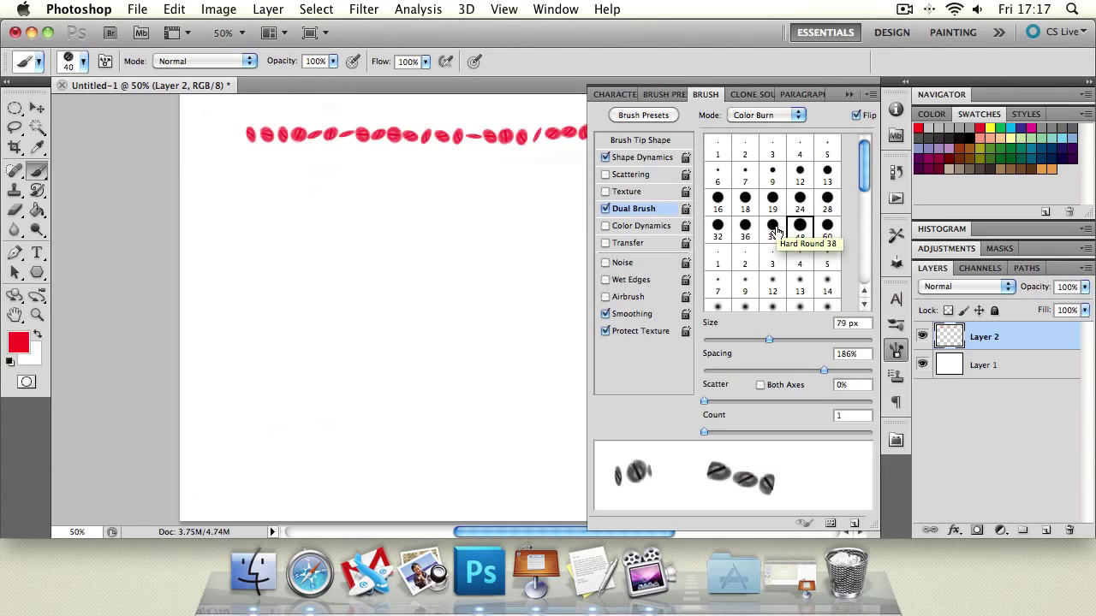
{"action": "left_click", "coordinate": [633, 173]}
{"action": "left_click", "coordinate": [632, 209]}
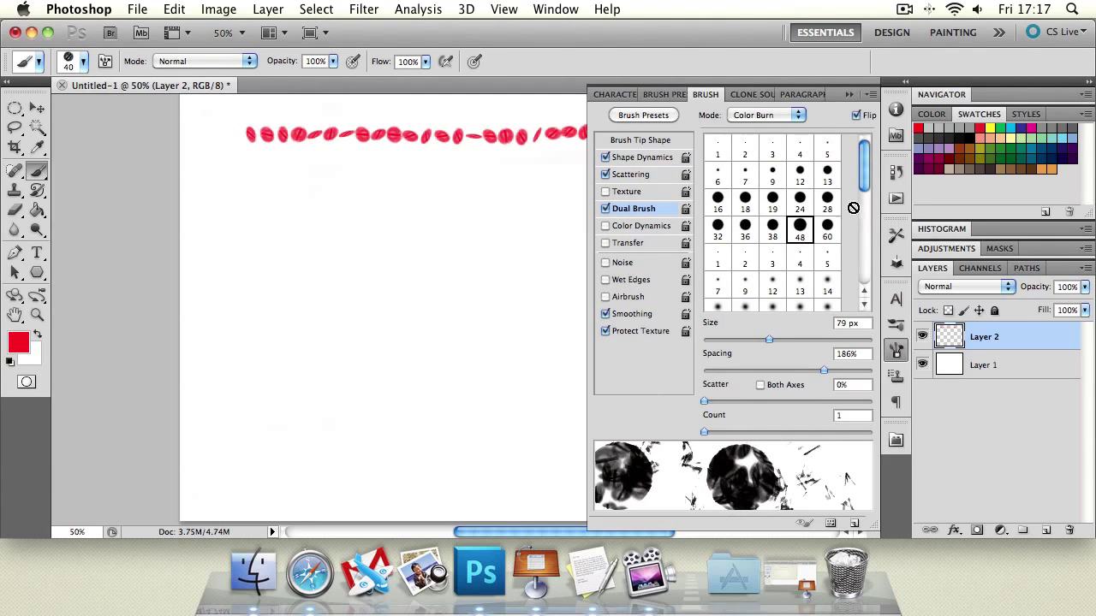
{"action": "left_click", "coordinate": [801, 231]}
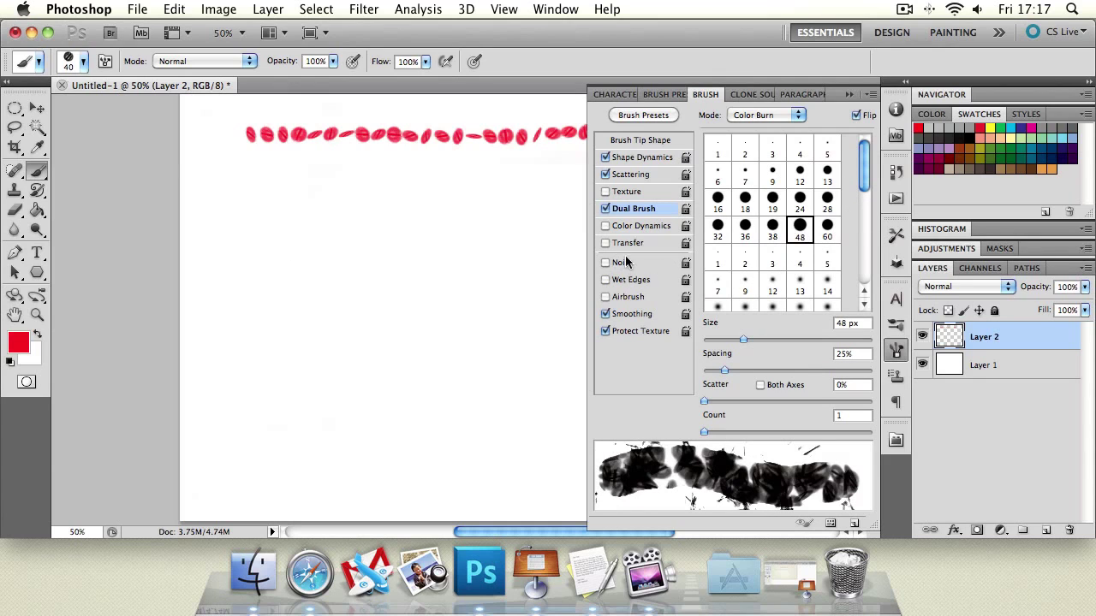
{"action": "mouse_move", "coordinate": [267, 205]}
{"action": "left_mouse_down"}
{"action": "mouse_move", "coordinate": [266, 414]}
{"action": "mouse_move", "coordinate": [341, 441]}
{"action": "mouse_move", "coordinate": [368, 419]}
{"action": "mouse_move", "coordinate": [365, 239]}
{"action": "mouse_move", "coordinate": [381, 227]}
{"action": "mouse_move", "coordinate": [488, 248]}
{"action": "left_mouse_up"}
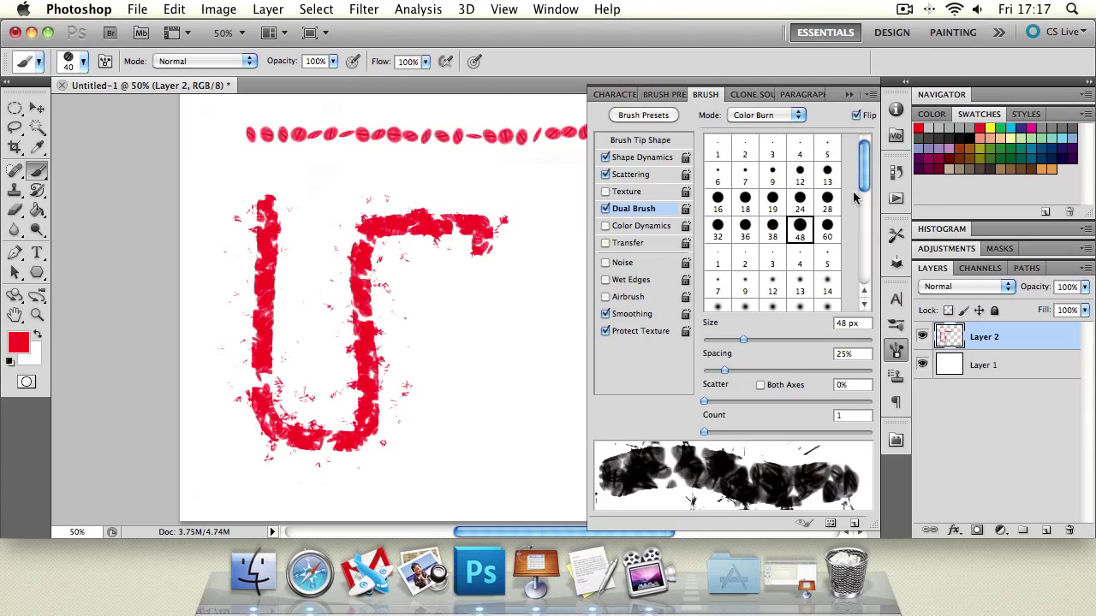
Step: Switch the Dual Brush tip to the 4 px one and paint a U-shaped stroke and a horizontal splattered stroke
{"action": "left_click", "coordinate": [804, 153]}
{"action": "mouse_move", "coordinate": [455, 306]}
{"action": "left_mouse_down"}
{"action": "mouse_move", "coordinate": [483, 464]}
{"action": "mouse_move", "coordinate": [528, 272]}
{"action": "left_mouse_up"}
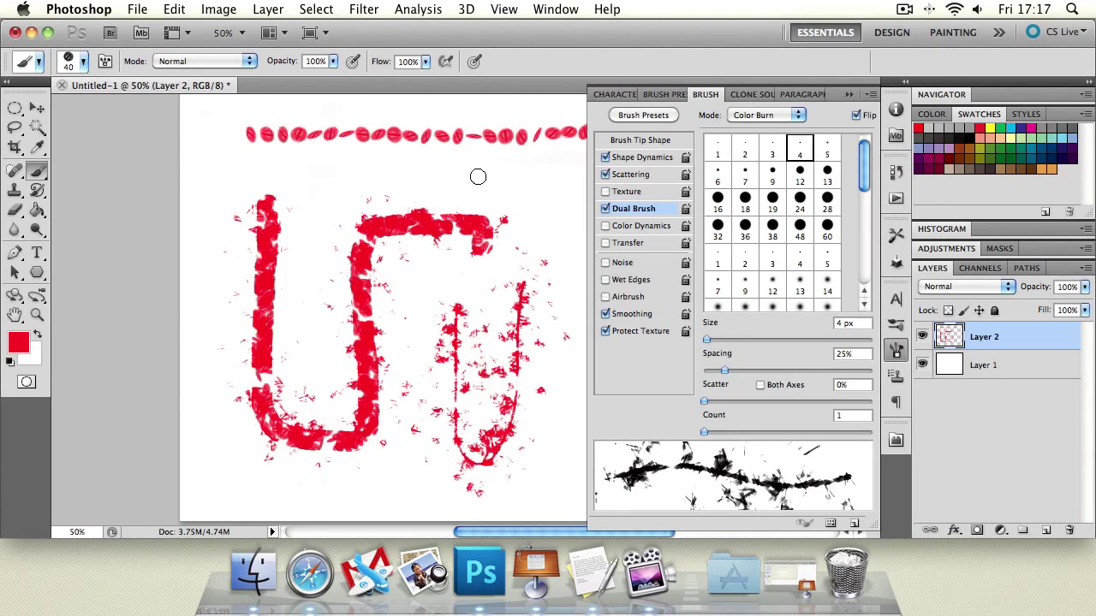
{"action": "mouse_move", "coordinate": [478, 177]}
{"action": "left_mouse_down"}
{"action": "mouse_move", "coordinate": [396, 177]}
{"action": "mouse_move", "coordinate": [435, 186]}
{"action": "left_mouse_up"}
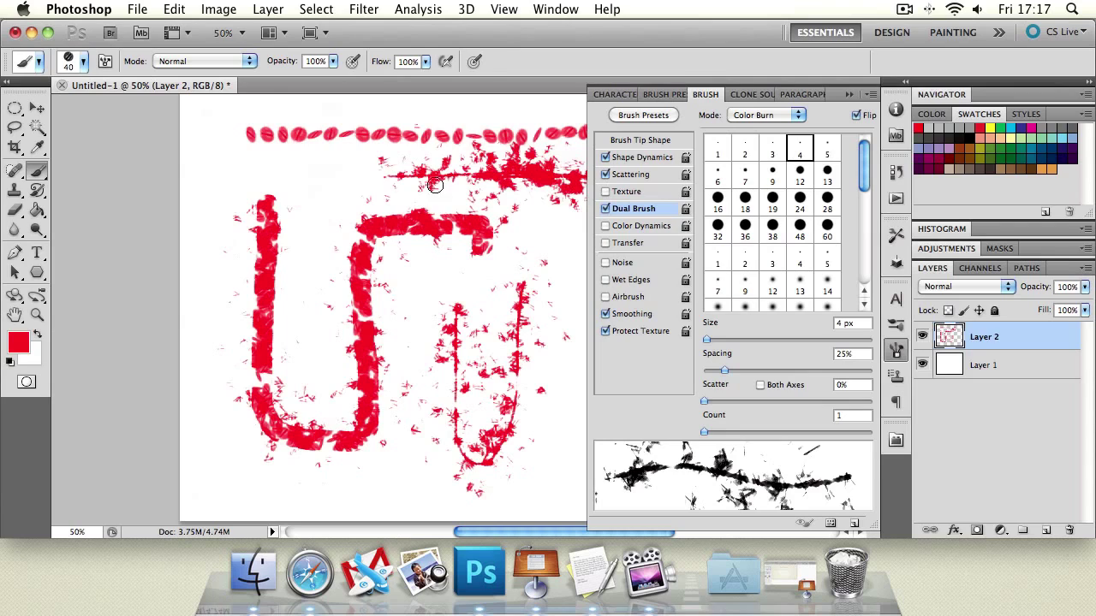
Step: Try out the Dual Brush's scatter, spacing and size settings, and turn Dual Brush off
{"action": "left_click", "coordinate": [606, 209]}
{"action": "scroll", "coordinate": [864, 171], "scroll_direction": "down", "scroll_amount": 1}
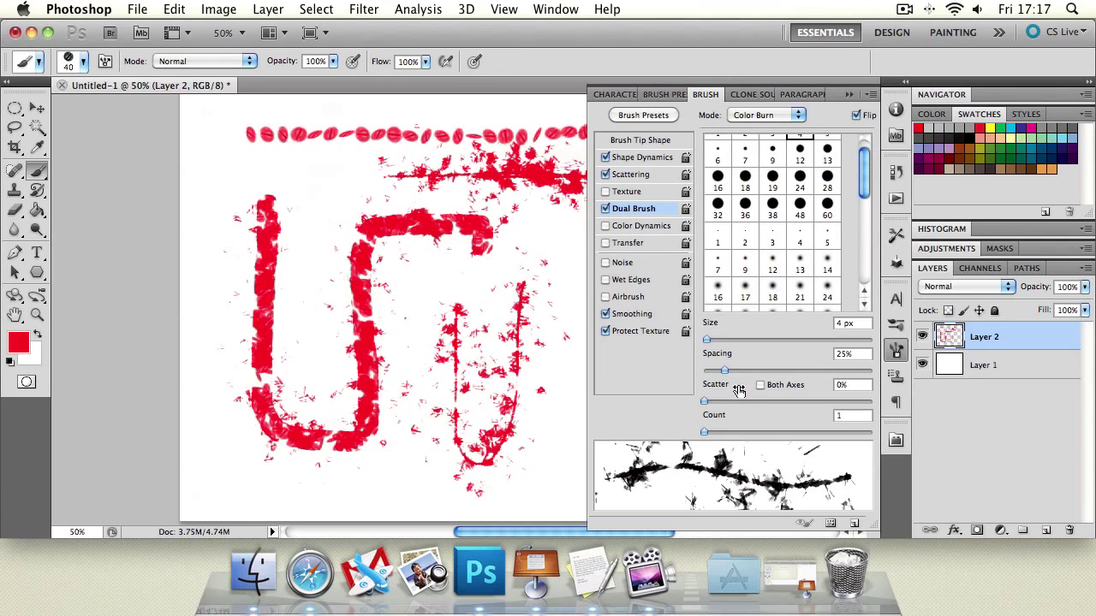
{"action": "mouse_move", "coordinate": [705, 401]}
{"action": "left_mouse_down"}
{"action": "mouse_move", "coordinate": [790, 404]}
{"action": "mouse_move", "coordinate": [704, 406]}
{"action": "left_mouse_up"}
{"action": "mouse_move", "coordinate": [724, 370]}
{"action": "left_mouse_down"}
{"action": "mouse_move", "coordinate": [830, 379]}
{"action": "mouse_move", "coordinate": [695, 382]}
{"action": "left_mouse_up"}
{"action": "mouse_move", "coordinate": [708, 341]}
{"action": "left_mouse_down"}
{"action": "mouse_move", "coordinate": [790, 342]}
{"action": "mouse_move", "coordinate": [733, 341]}
{"action": "left_mouse_up"}
{"action": "left_click", "coordinate": [605, 209]}
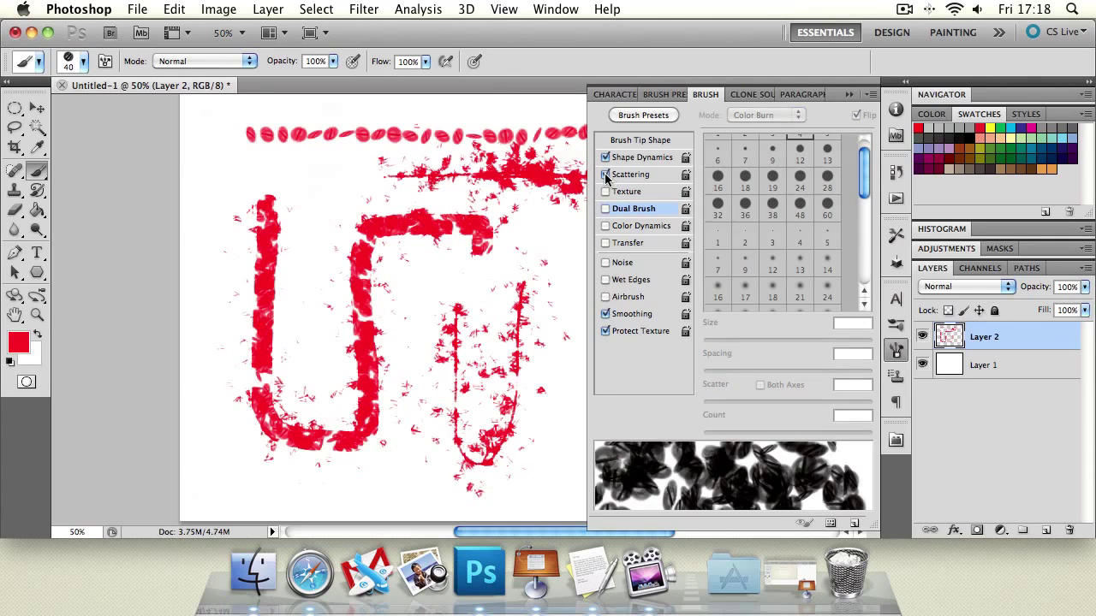
Step: Paint a scattered vertical trail with Color Dynamics on, and another dense patch with Noise on in its place
{"action": "left_click", "coordinate": [623, 227]}
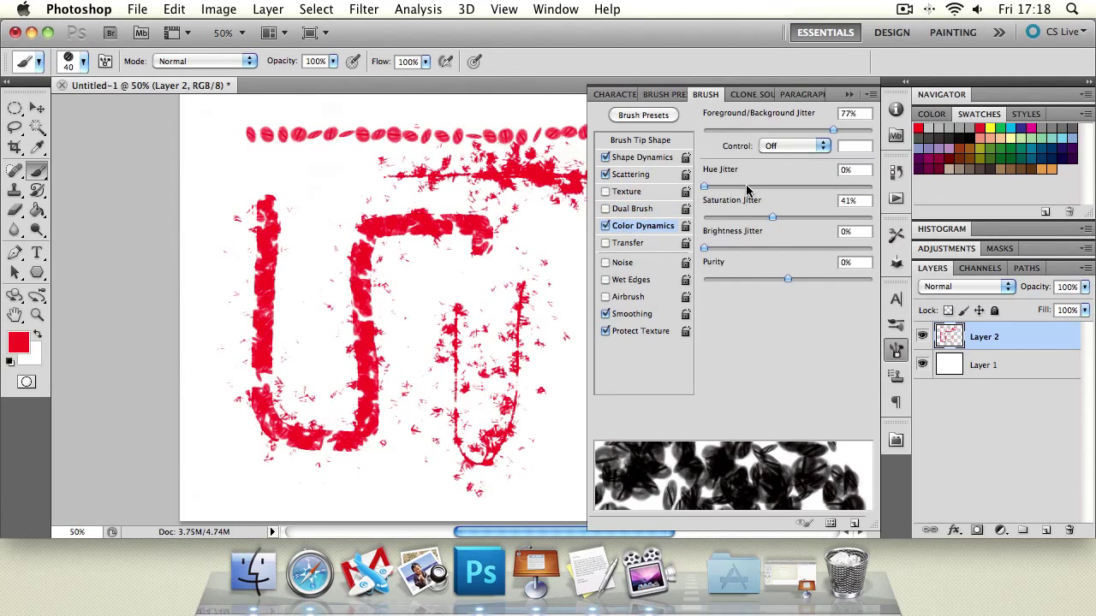
{"action": "mouse_move", "coordinate": [321, 187]}
{"action": "left_mouse_down"}
{"action": "mouse_move", "coordinate": [290, 346]}
{"action": "mouse_move", "coordinate": [304, 368]}
{"action": "left_mouse_up"}
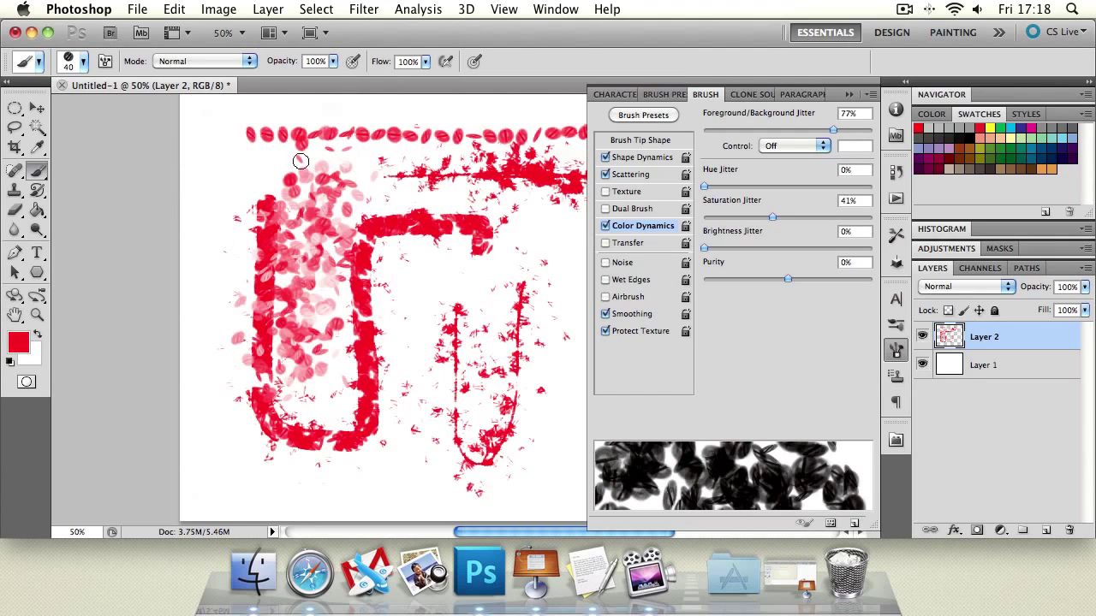
{"action": "left_click", "coordinate": [605, 226]}
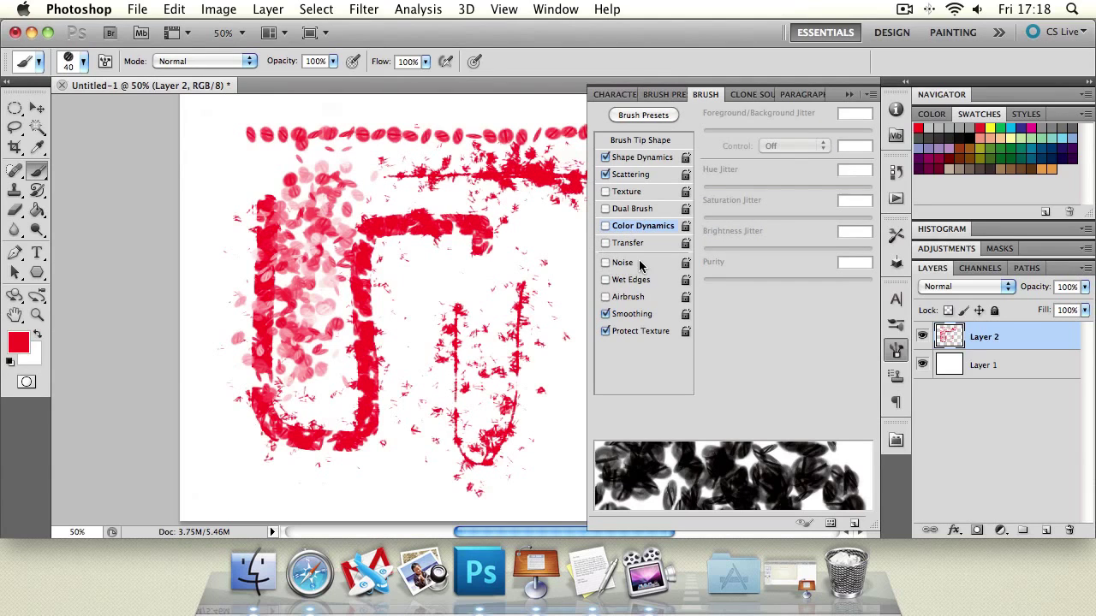
{"action": "left_click", "coordinate": [636, 267]}
{"action": "mouse_move", "coordinate": [427, 243]}
{"action": "left_mouse_down"}
{"action": "mouse_move", "coordinate": [429, 366]}
{"action": "mouse_move", "coordinate": [444, 417]}
{"action": "mouse_move", "coordinate": [505, 319]}
{"action": "mouse_move", "coordinate": [535, 231]}
{"action": "left_mouse_up"}
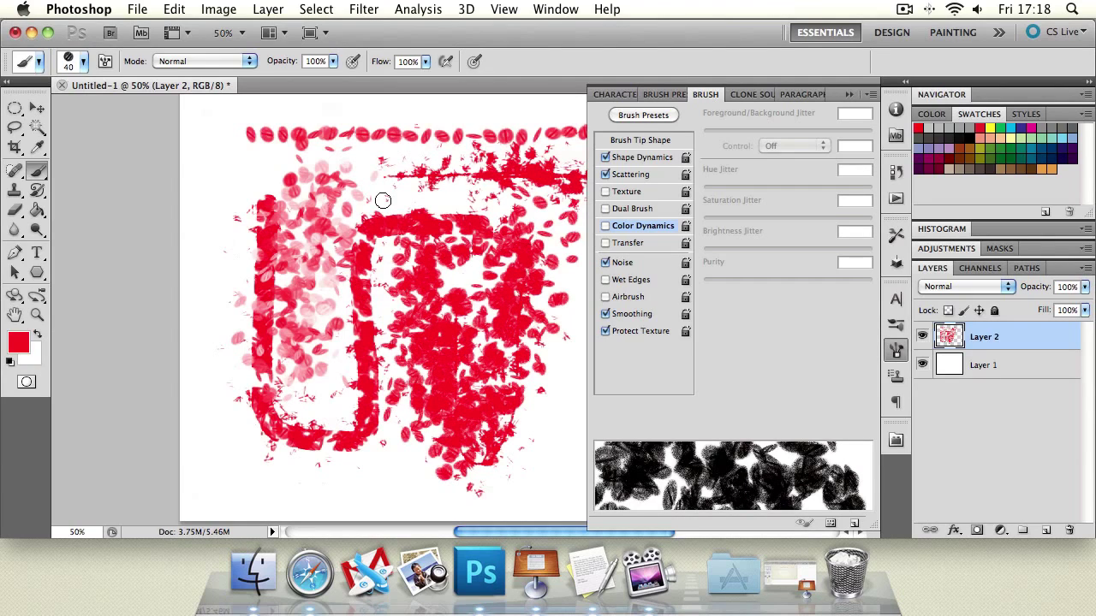
Step: Undo all the painted strokes until Layer 2 is empty
{"action": "key", "text": "super+alt+z"}
{"action": "key", "text": "super+alt+z"}
{"action": "key", "text": "super+alt+z"}
{"action": "key", "text": "super+alt+z"}
{"action": "key", "text": "super+alt+z"}
{"action": "key", "text": "super+alt+z"}
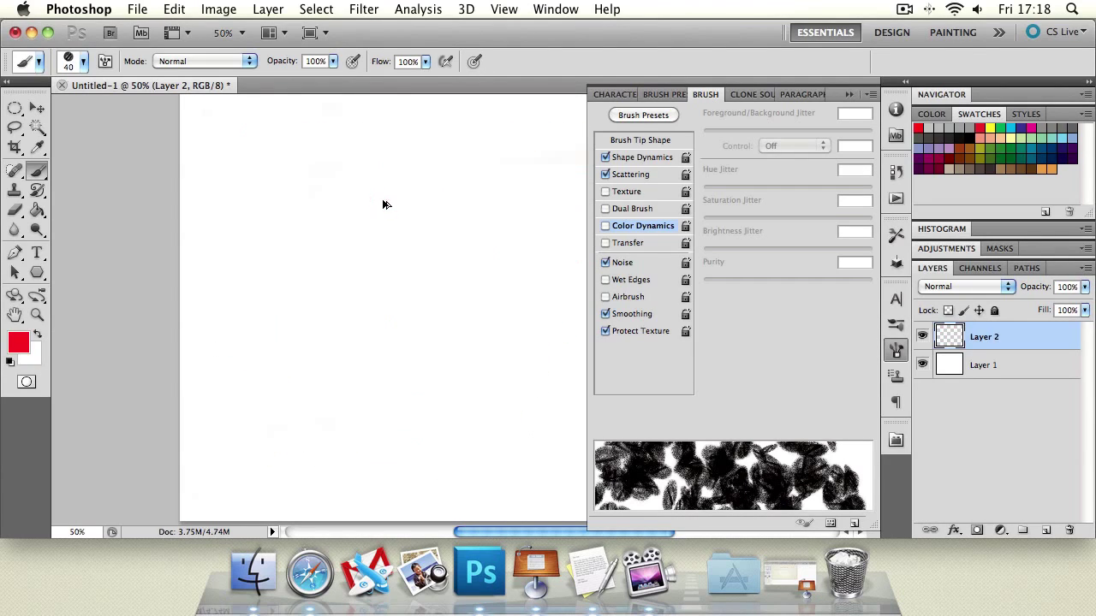
Step: Turn off Noise, turn on Wet Edges and paint a vertical scattered trail down the canvas
{"action": "left_click", "coordinate": [607, 263]}
{"action": "left_click", "coordinate": [606, 280]}
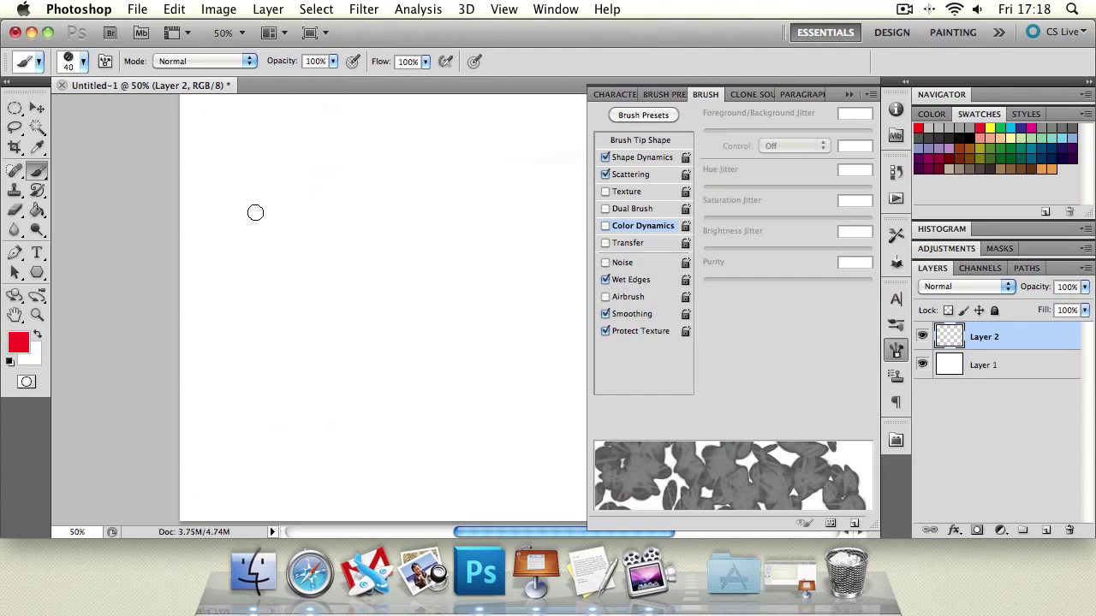
{"action": "left_click_drag", "start_coordinate": [299, 155], "coordinate": [298, 492]}
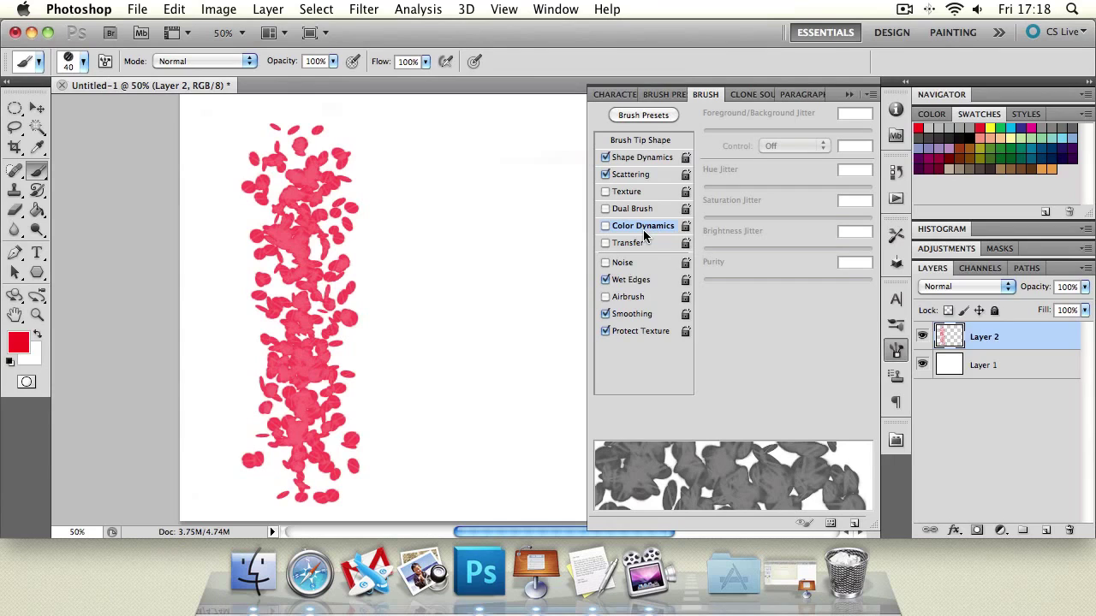
Step: Paint a comparison vertical trail with Wet Edges off, and another stroke with Smoothing turned off as well
{"action": "left_click", "coordinate": [606, 280]}
{"action": "left_click_drag", "start_coordinate": [467, 120], "coordinate": [477, 446]}
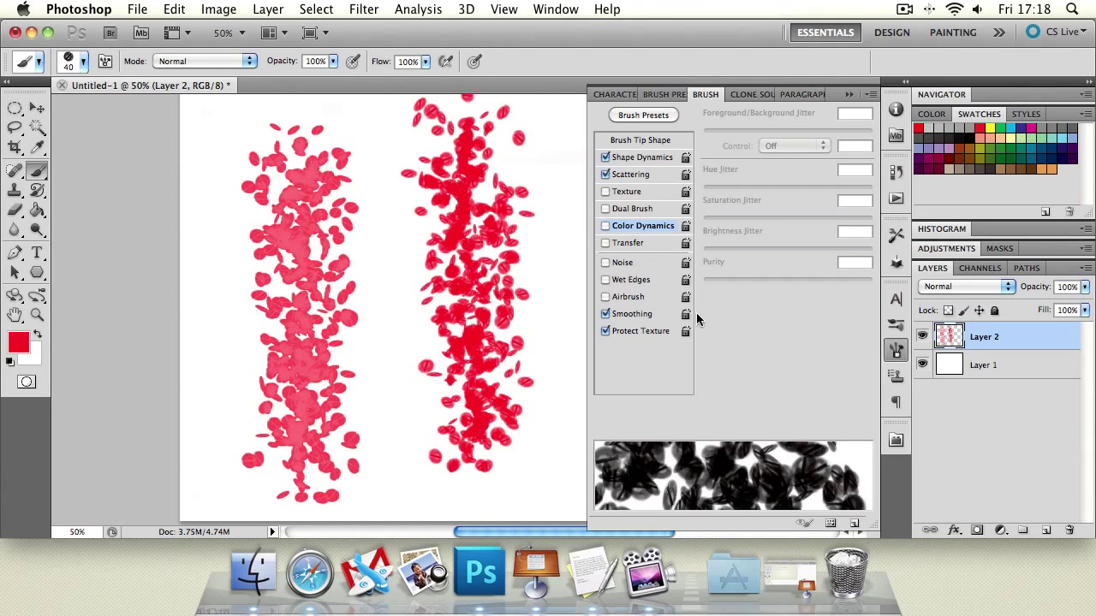
{"action": "left_click", "coordinate": [607, 315]}
{"action": "mouse_move", "coordinate": [506, 131]}
{"action": "left_mouse_down"}
{"action": "mouse_move", "coordinate": [547, 154]}
{"action": "mouse_move", "coordinate": [551, 401]}
{"action": "left_mouse_up"}
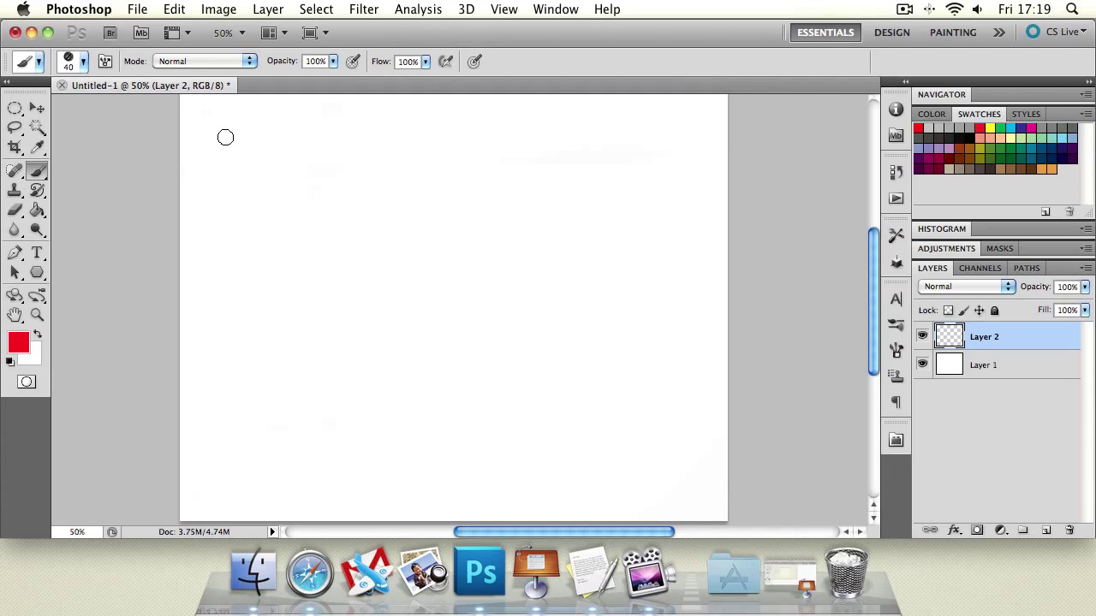
Step: Open the brush preset picker and look through the list of available brush libraries
{"action": "left_click", "coordinate": [88, 60]}
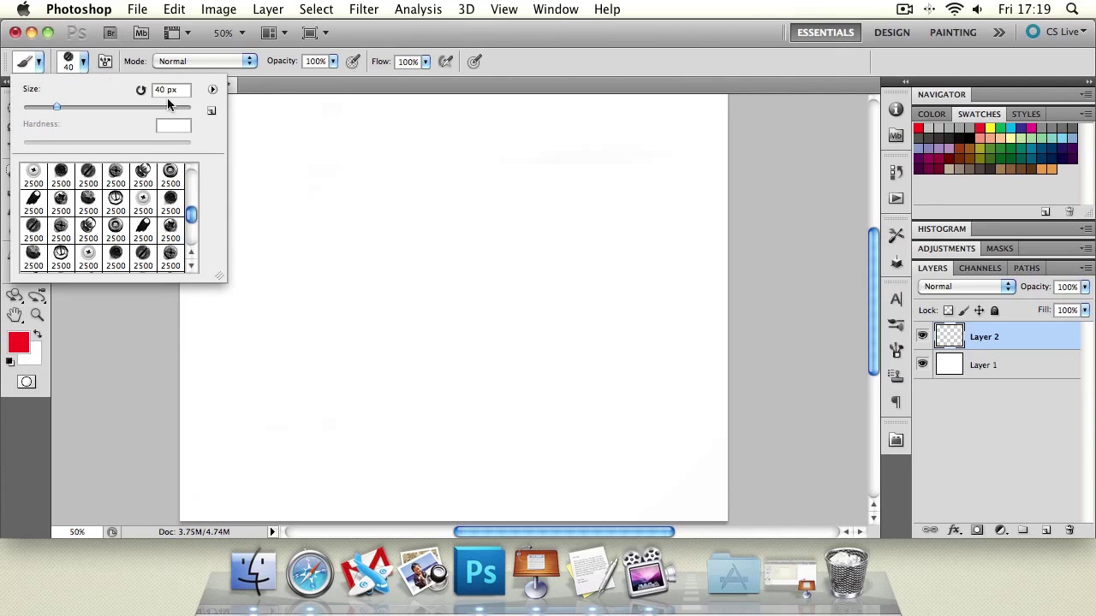
{"action": "left_click", "coordinate": [213, 91]}
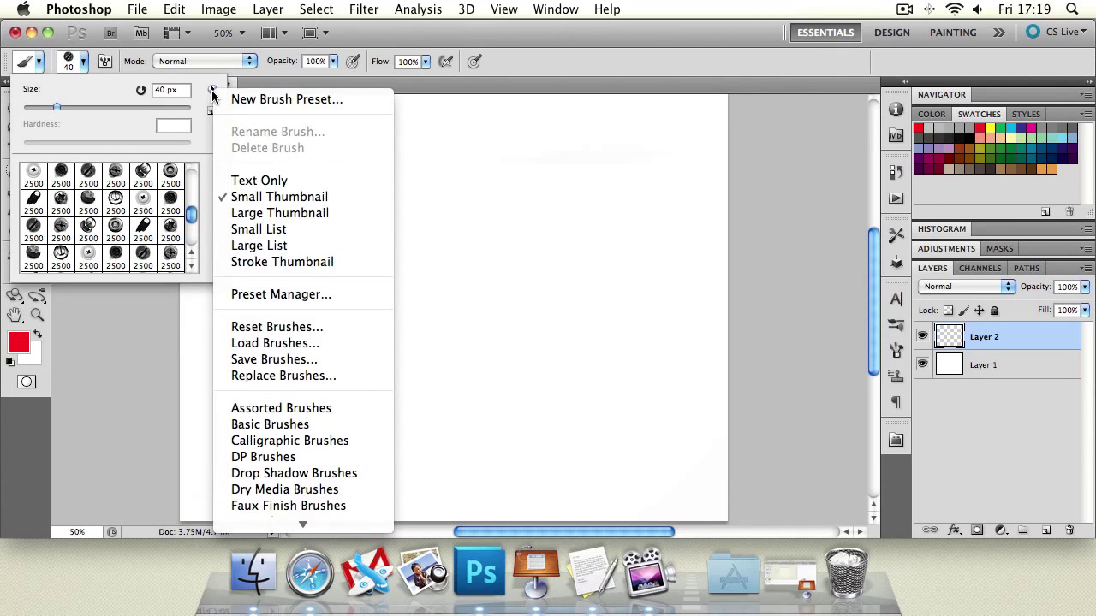
{"action": "mouse_move", "coordinate": [355, 544]}
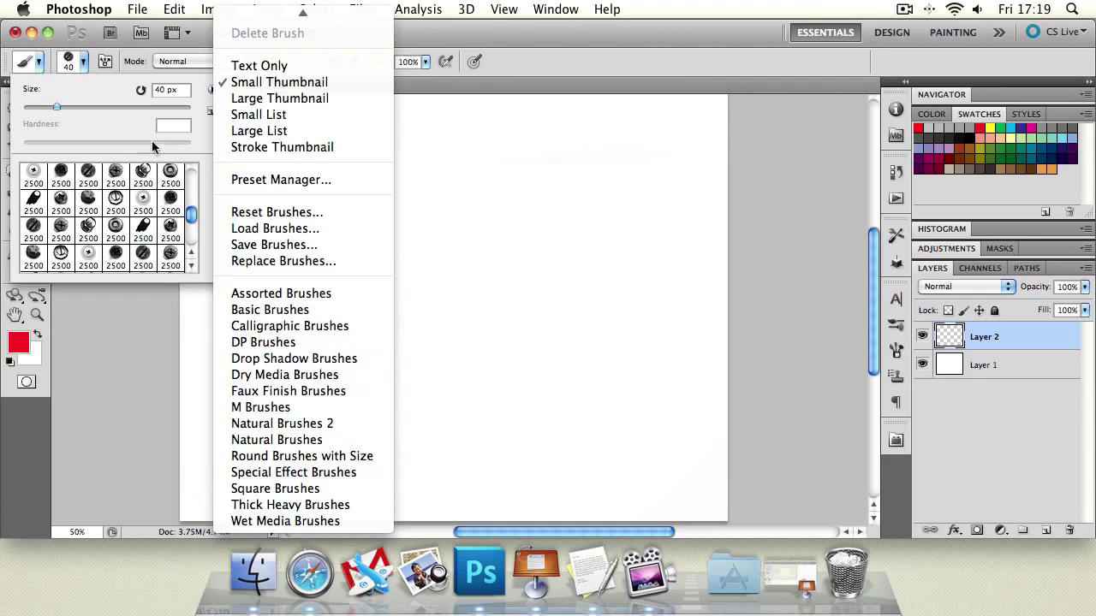
{"action": "left_click", "coordinate": [595, 220]}
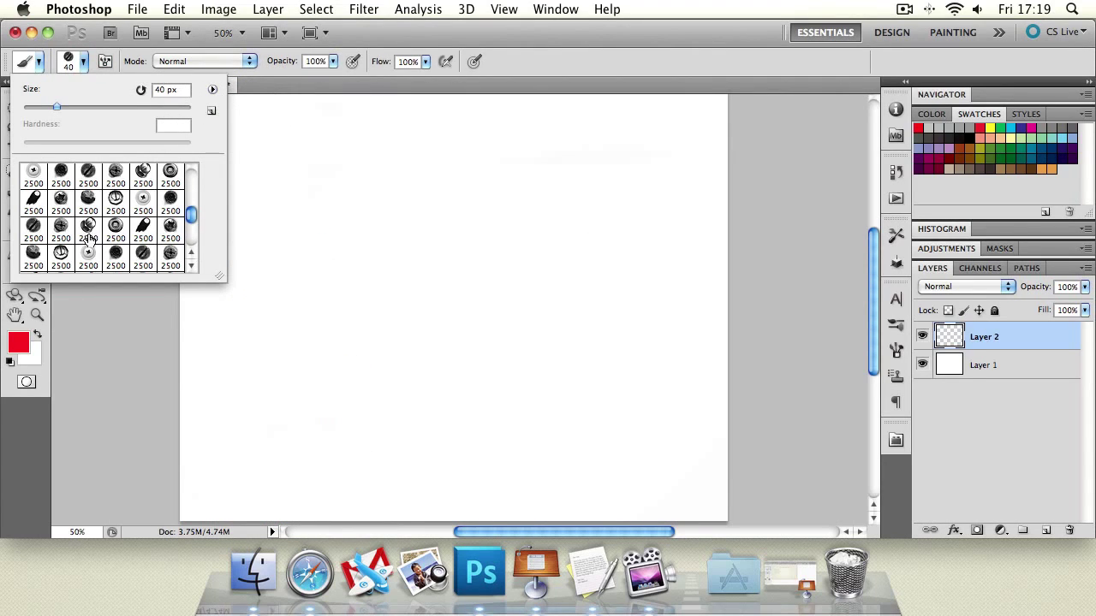
Step: Replace the current brush presets with the Basic Brushes library without saving the current set, and view the start of its list
{"action": "left_click", "coordinate": [212, 89]}
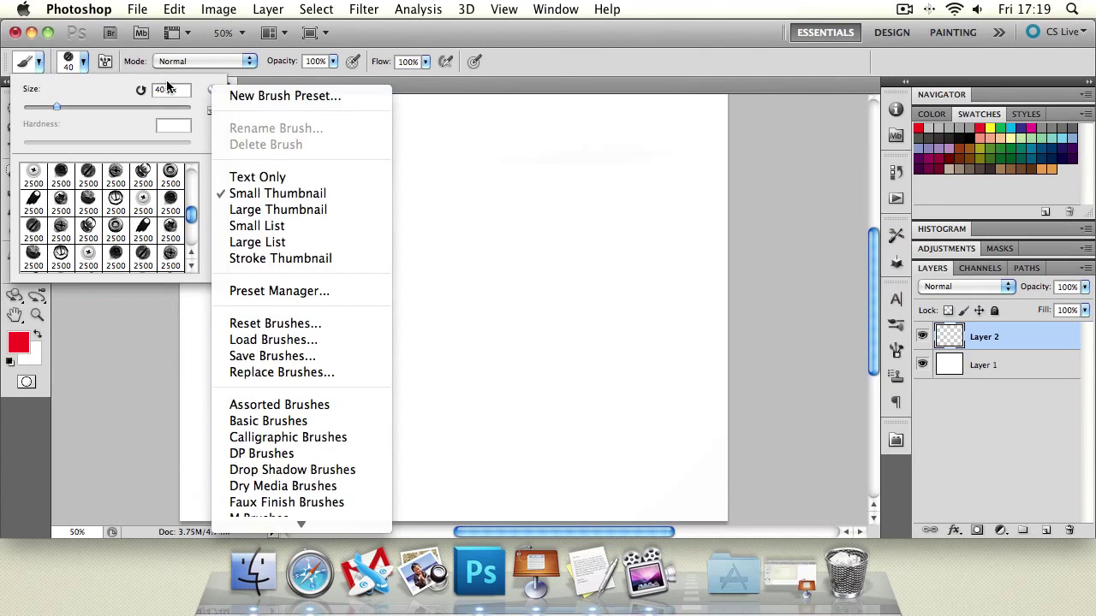
{"action": "left_click", "coordinate": [210, 90]}
{"action": "left_click", "coordinate": [211, 90]}
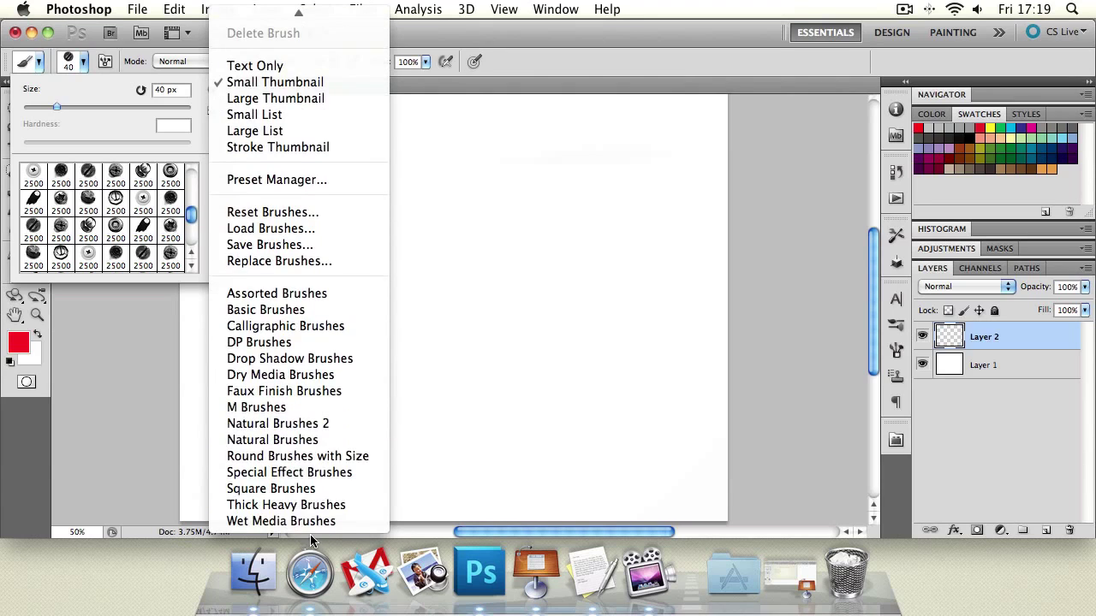
{"action": "left_click", "coordinate": [344, 306]}
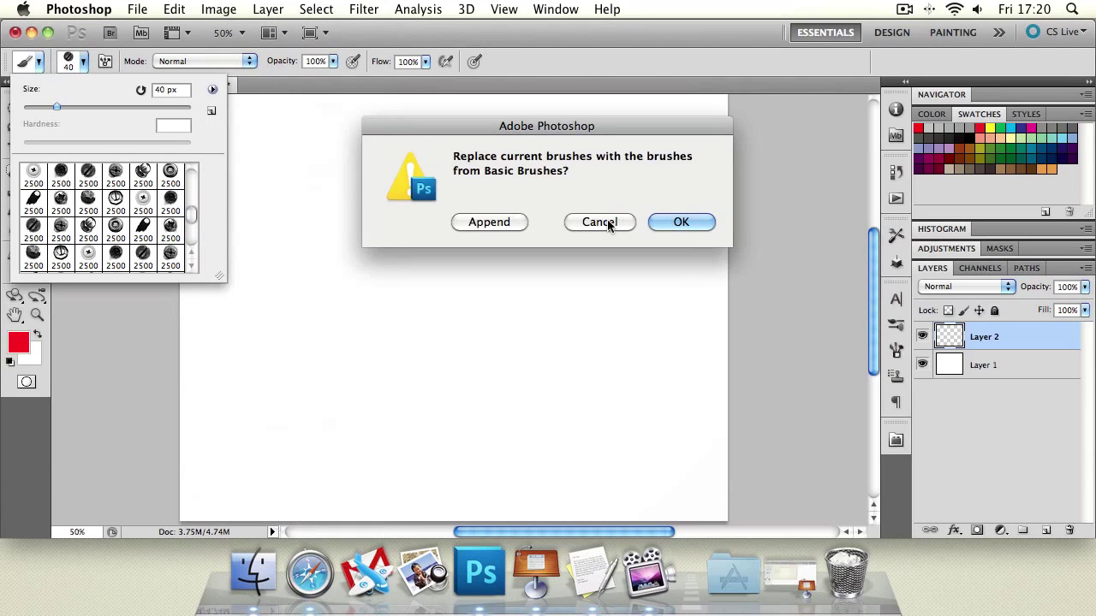
{"action": "left_click_drag", "start_coordinate": [516, 147], "coordinate": [414, 147]}
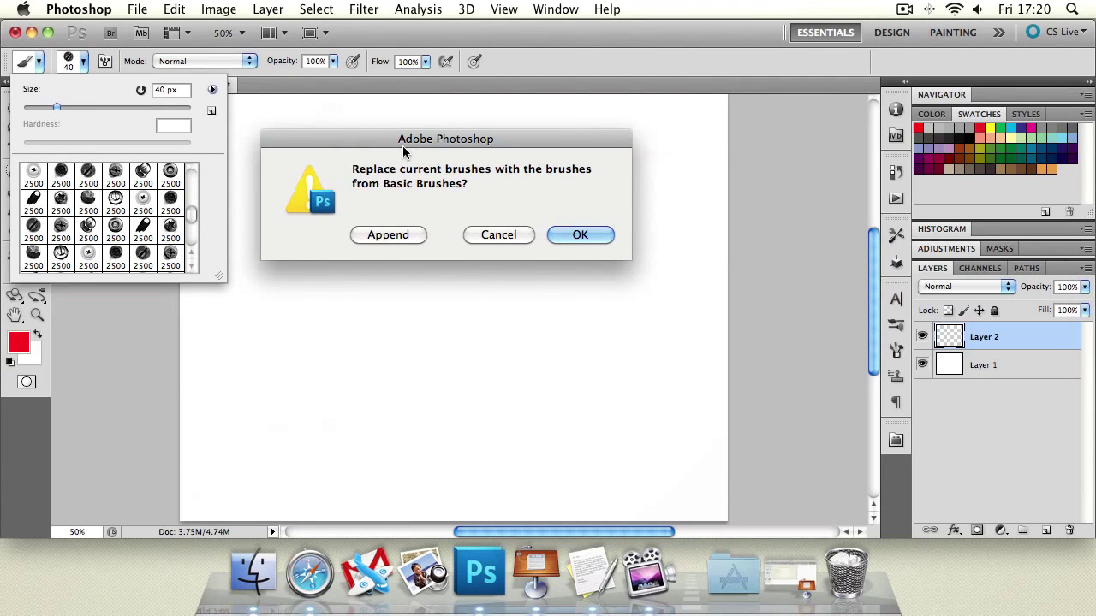
{"action": "left_click", "coordinate": [584, 237]}
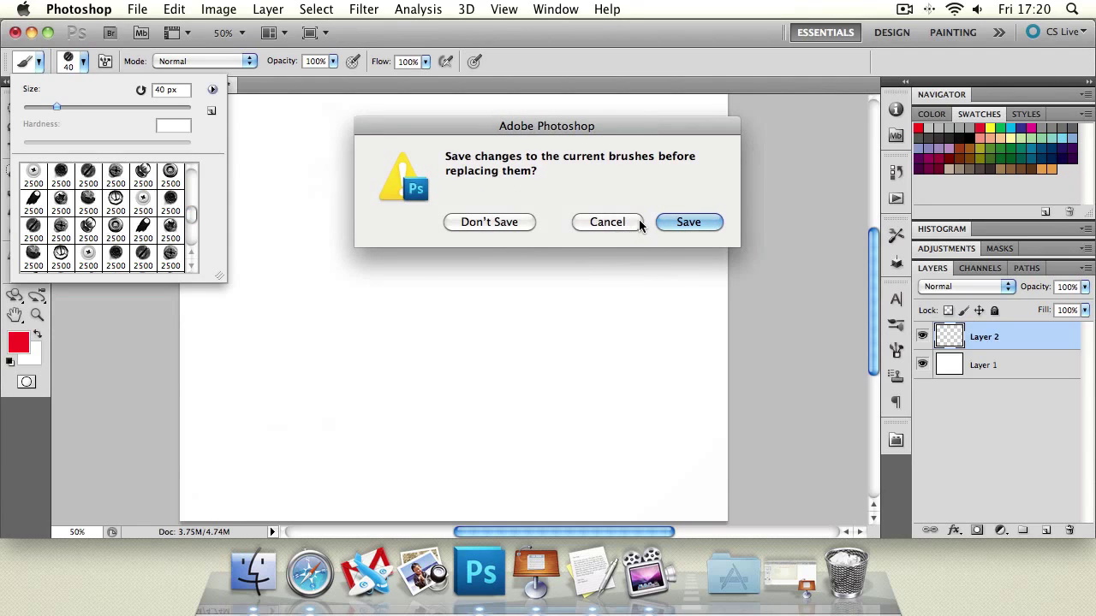
{"action": "left_click", "coordinate": [502, 223]}
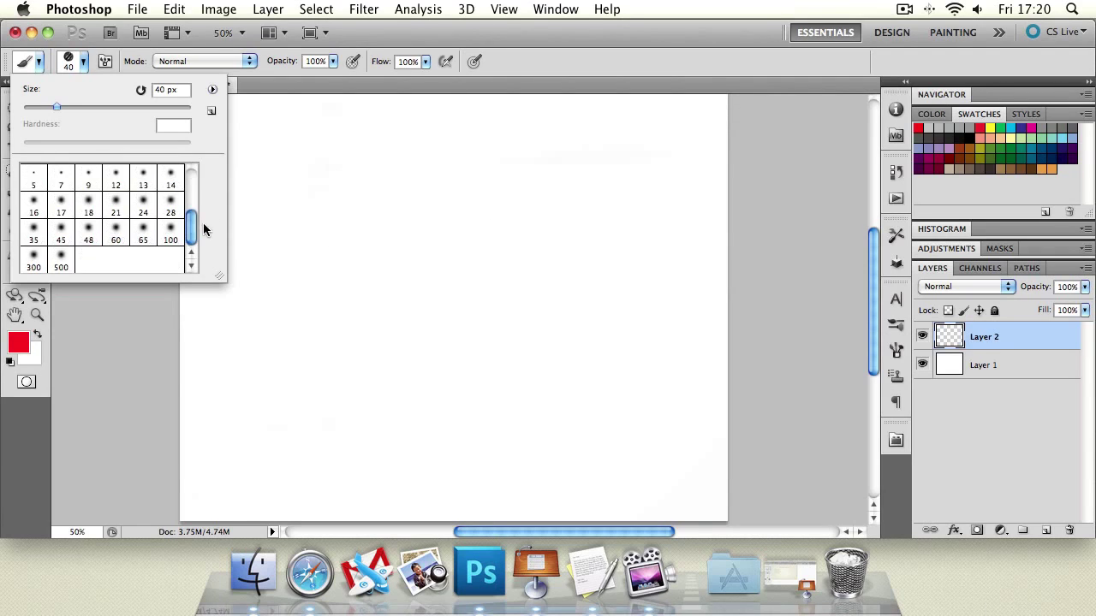
{"action": "mouse_move", "coordinate": [195, 228]}
{"action": "left_mouse_down"}
{"action": "mouse_move", "coordinate": [193, 186]}
{"action": "mouse_move", "coordinate": [188, 238]}
{"action": "mouse_move", "coordinate": [195, 174]}
{"action": "left_mouse_up"}
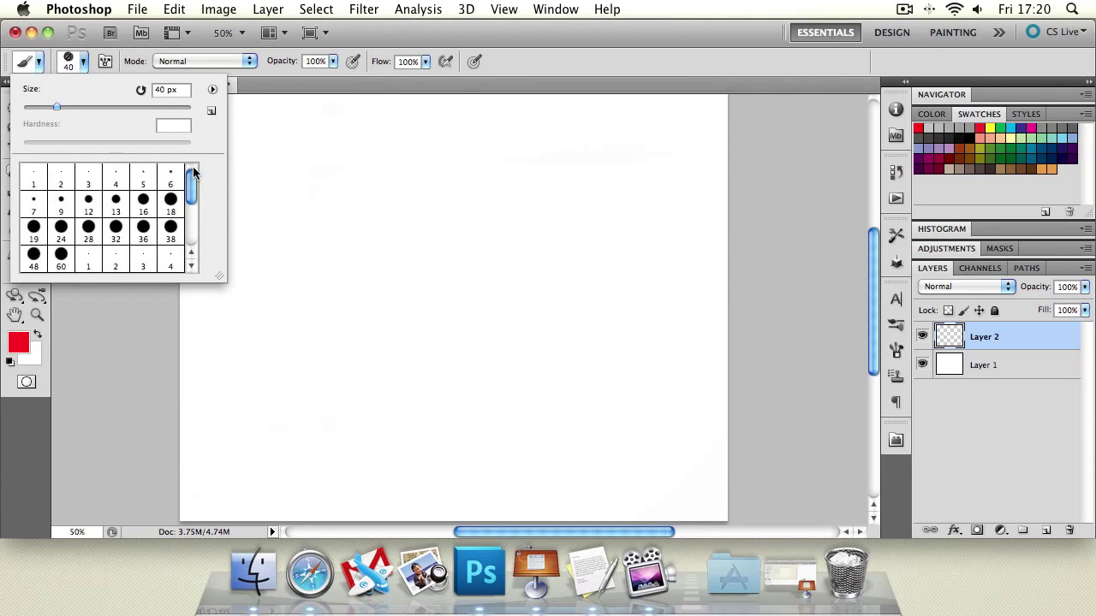
Step: Append the Square Brushes library to the current brush presets
{"action": "left_click", "coordinate": [214, 90]}
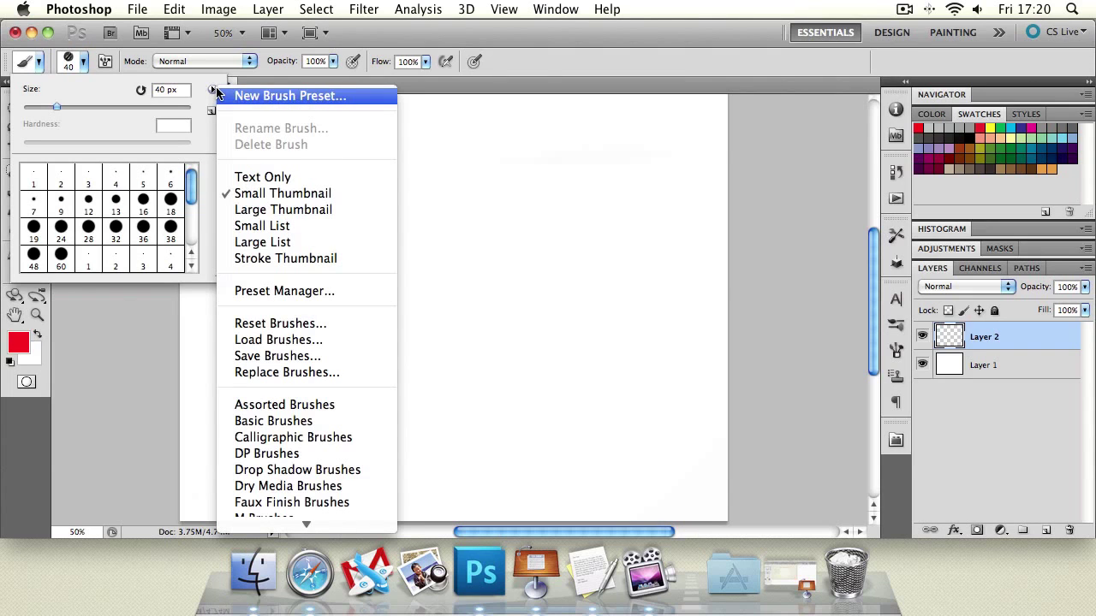
{"action": "mouse_move", "coordinate": [296, 527]}
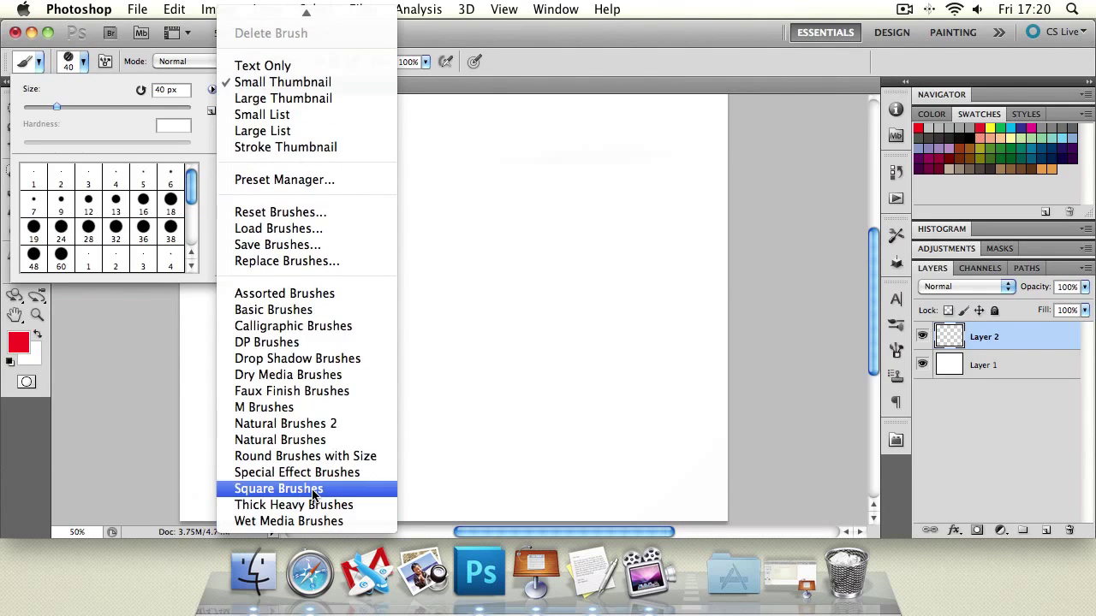
{"action": "left_click", "coordinate": [313, 489]}
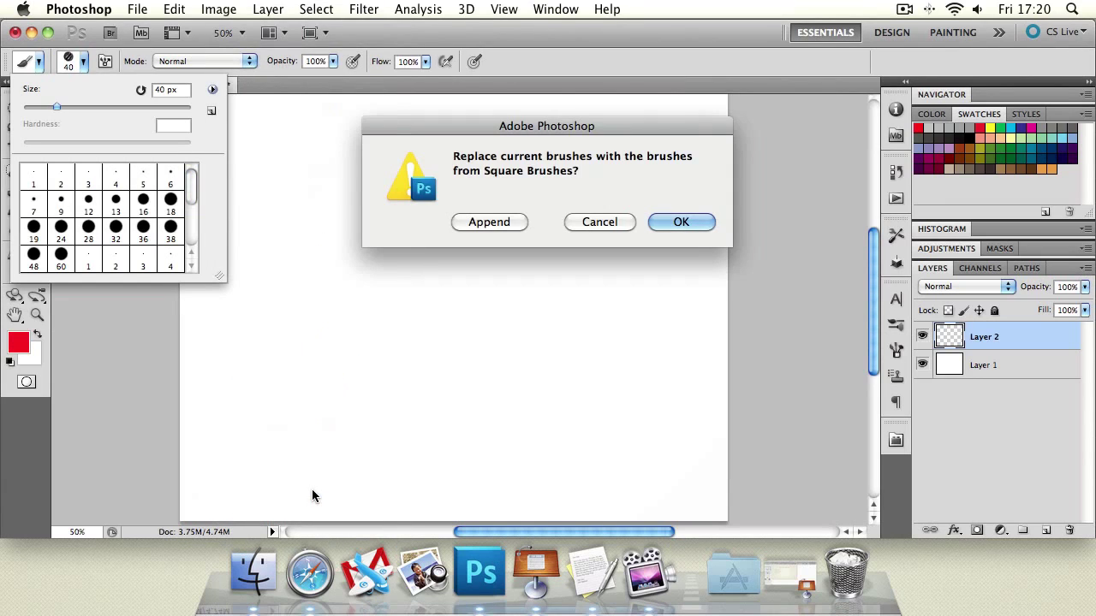
{"action": "left_click", "coordinate": [492, 222]}
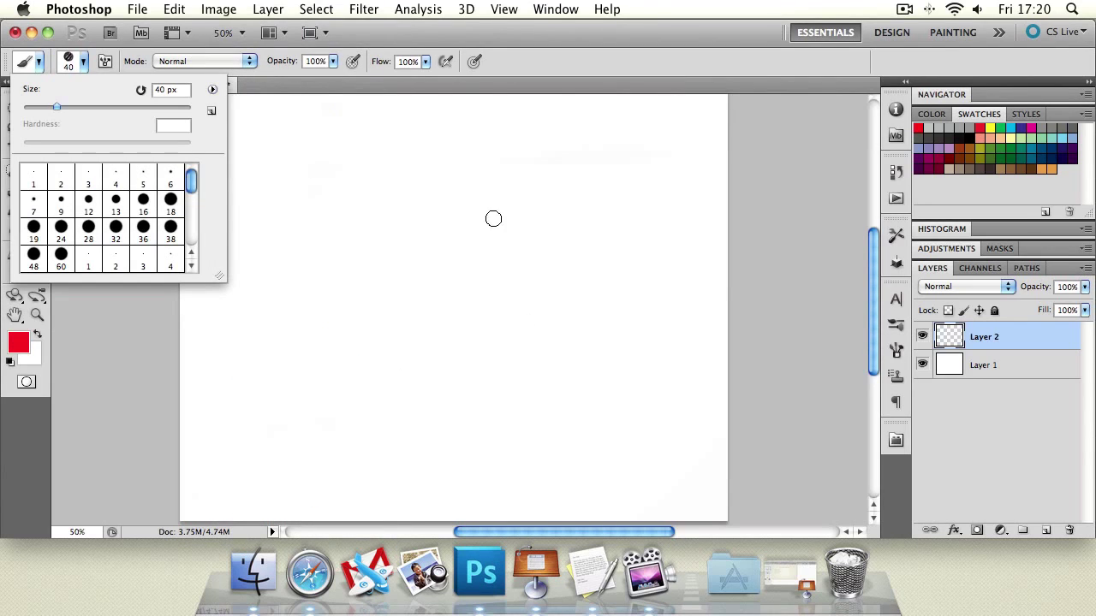
Step: Select the 24 px square brush, paint a looping red test stroke across the upper canvas, and undo the stroke
{"action": "left_click_drag", "start_coordinate": [191, 180], "coordinate": [191, 232]}
{"action": "left_click", "coordinate": [61, 256]}
{"action": "mouse_move", "coordinate": [299, 222]}
{"action": "left_mouse_down"}
{"action": "mouse_move", "coordinate": [529, 231]}
{"action": "mouse_move", "coordinate": [606, 201]}
{"action": "mouse_move", "coordinate": [355, 192]}
{"action": "left_mouse_up"}
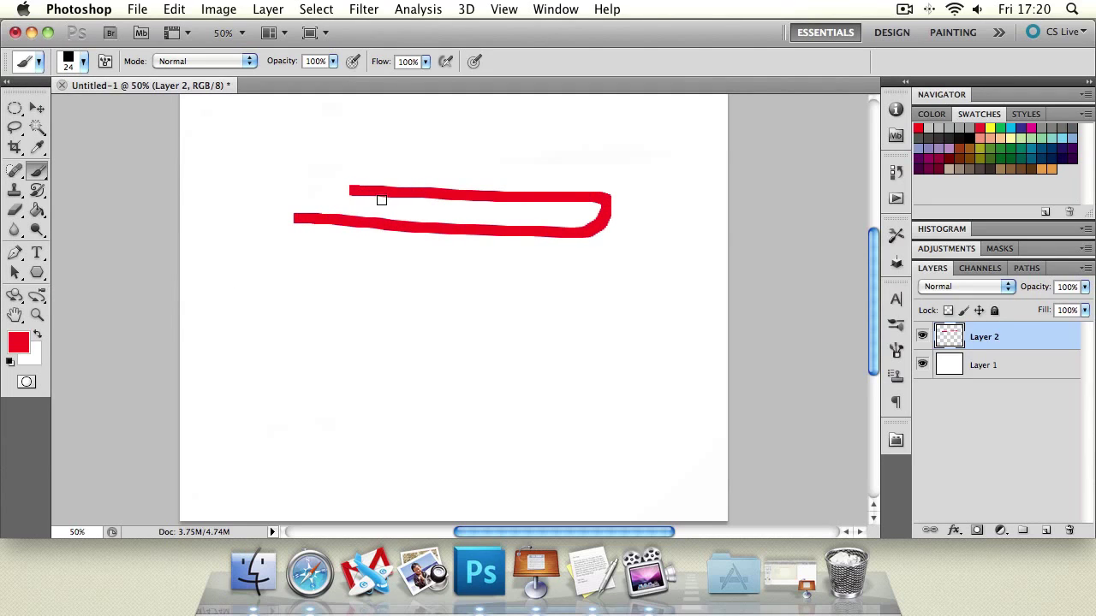
{"action": "key", "text": "super+z"}
Step: Try to load brushes from a file by searching for ".abr" and "brush", and cancel the loading
{"action": "left_click", "coordinate": [84, 63]}
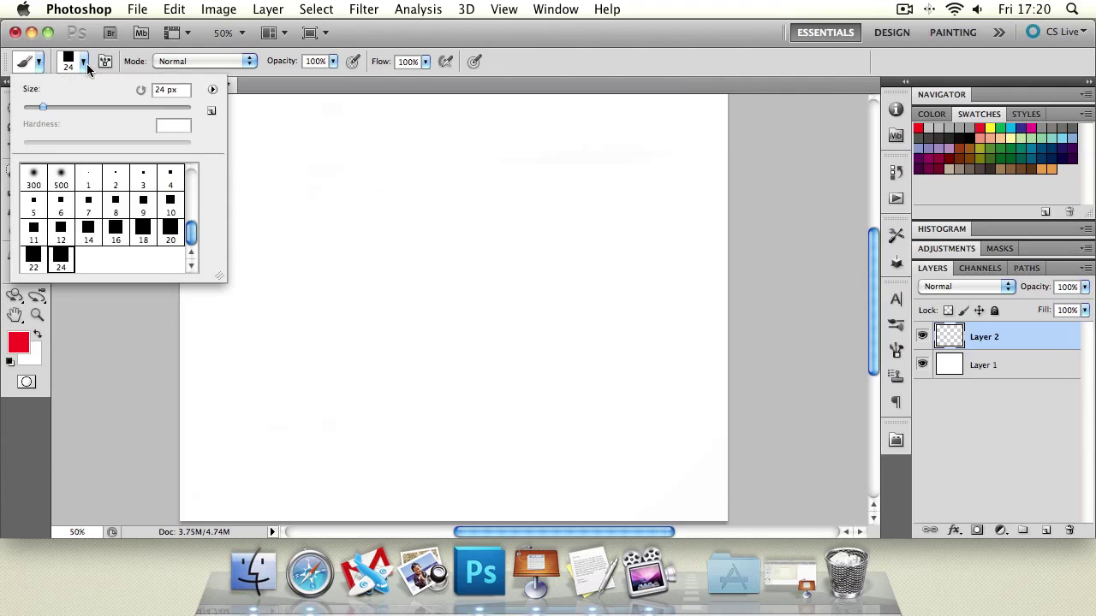
{"action": "left_click", "coordinate": [212, 89]}
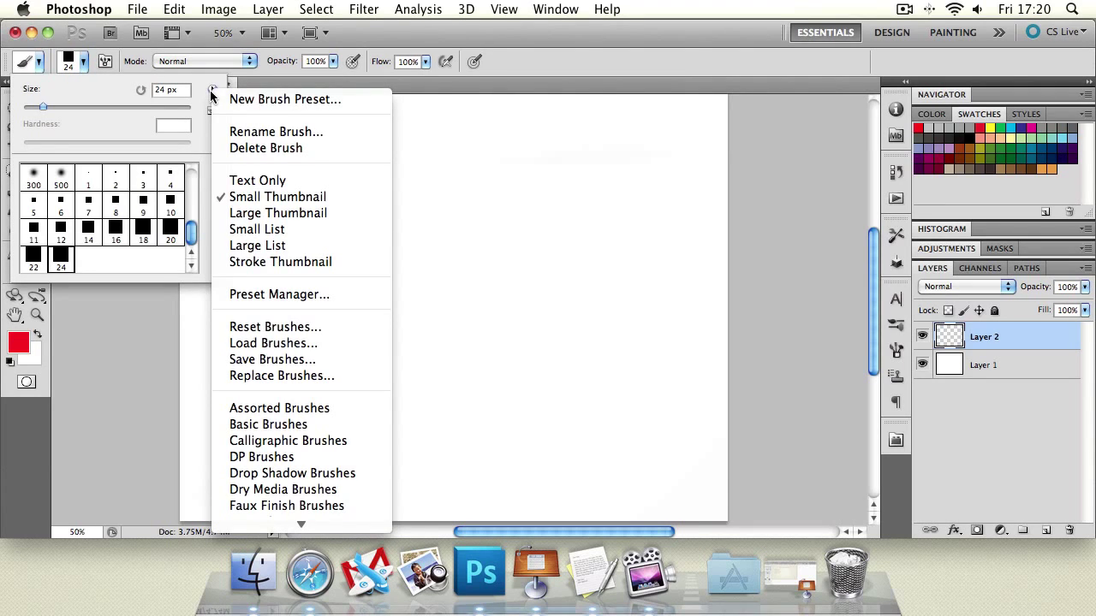
{"action": "left_click", "coordinate": [306, 344]}
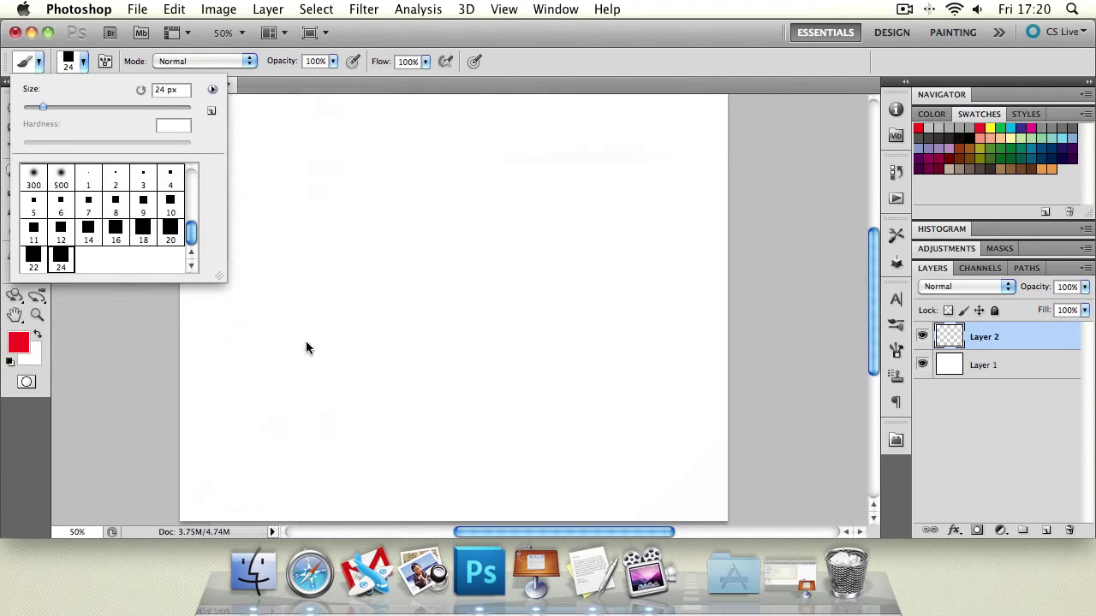
{"action": "left_click", "coordinate": [941, 56]}
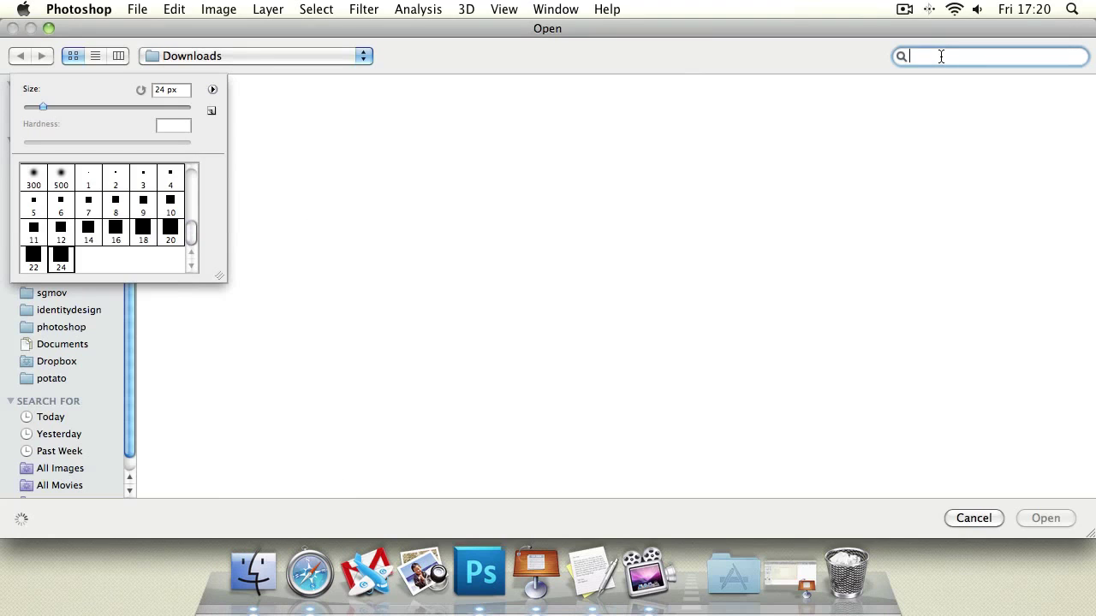
{"action": "type", "text": ".abr"}
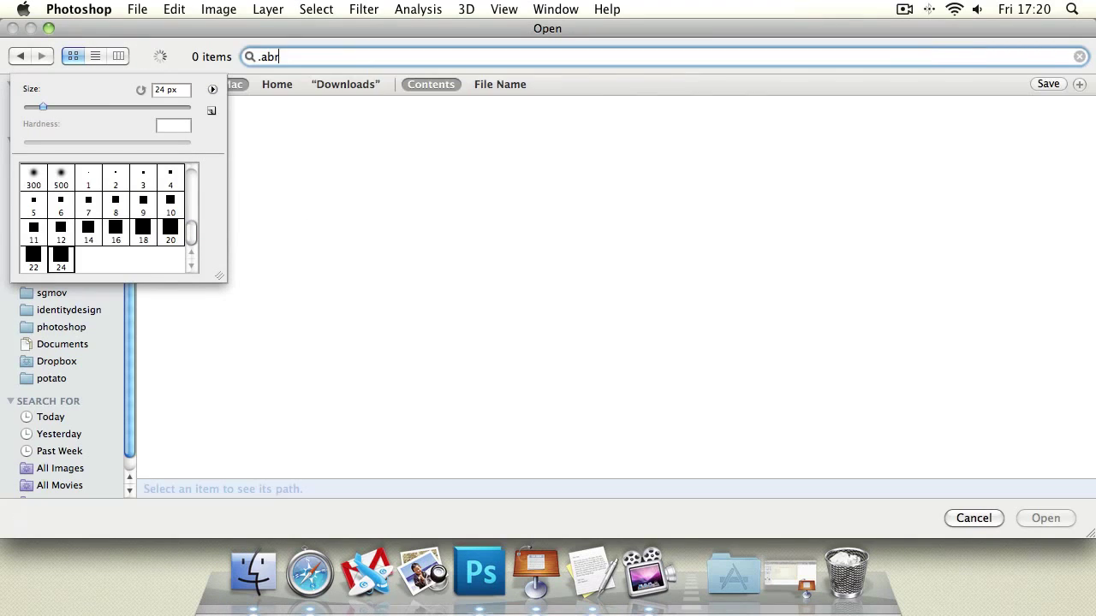
{"action": "left_click", "coordinate": [263, 60]}
{"action": "key", "text": "BackSpace"}
{"action": "double_click", "coordinate": [270, 63]}
{"action": "type", "text": "brush"}
{"action": "mouse_move", "coordinate": [340, 45]}
{"action": "left_mouse_down"}
{"action": "mouse_move", "coordinate": [362, 36]}
{"action": "mouse_move", "coordinate": [419, 93]}
{"action": "mouse_move", "coordinate": [399, 32]}
{"action": "mouse_move", "coordinate": [356, 34]}
{"action": "left_mouse_up"}
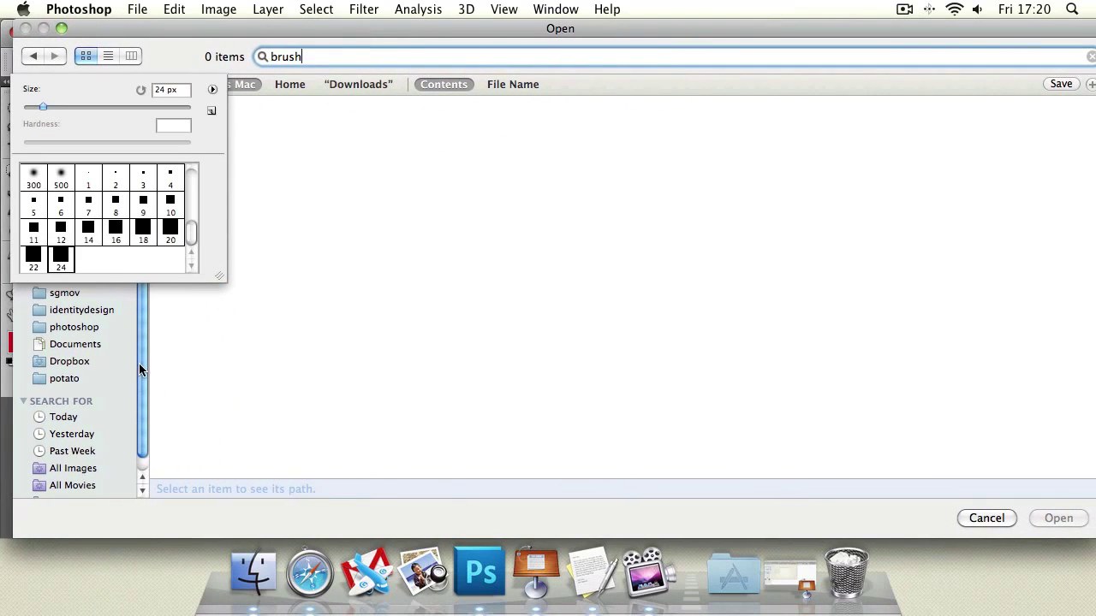
{"action": "left_click_drag", "start_coordinate": [139, 362], "coordinate": [142, 391]}
{"action": "left_click", "coordinate": [987, 519]}
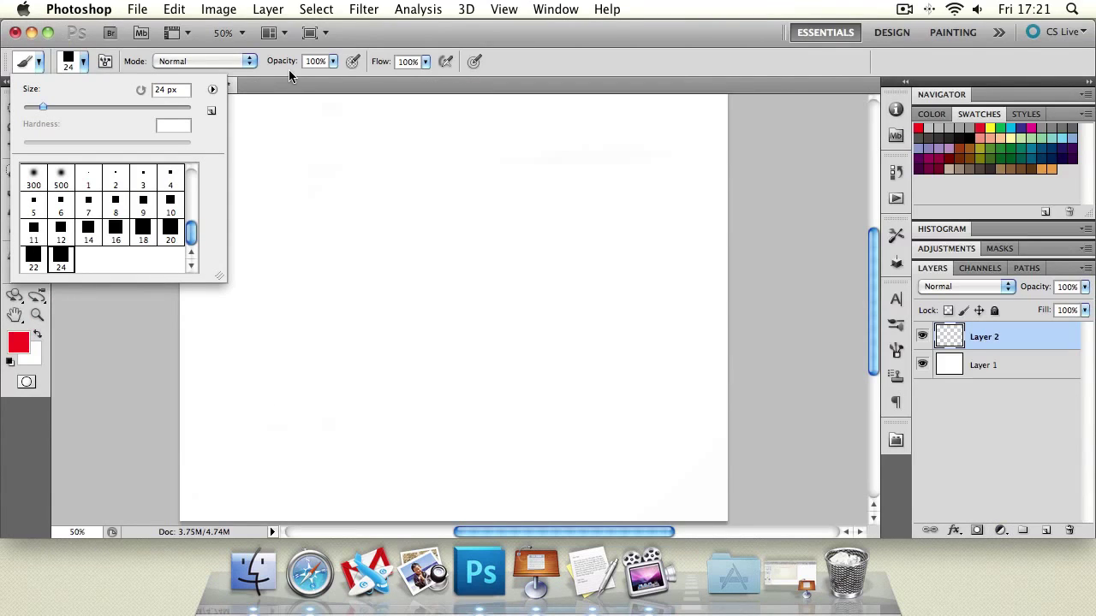
Step: Display the brush presets as a Small List and view the start of the list
{"action": "left_click", "coordinate": [212, 90]}
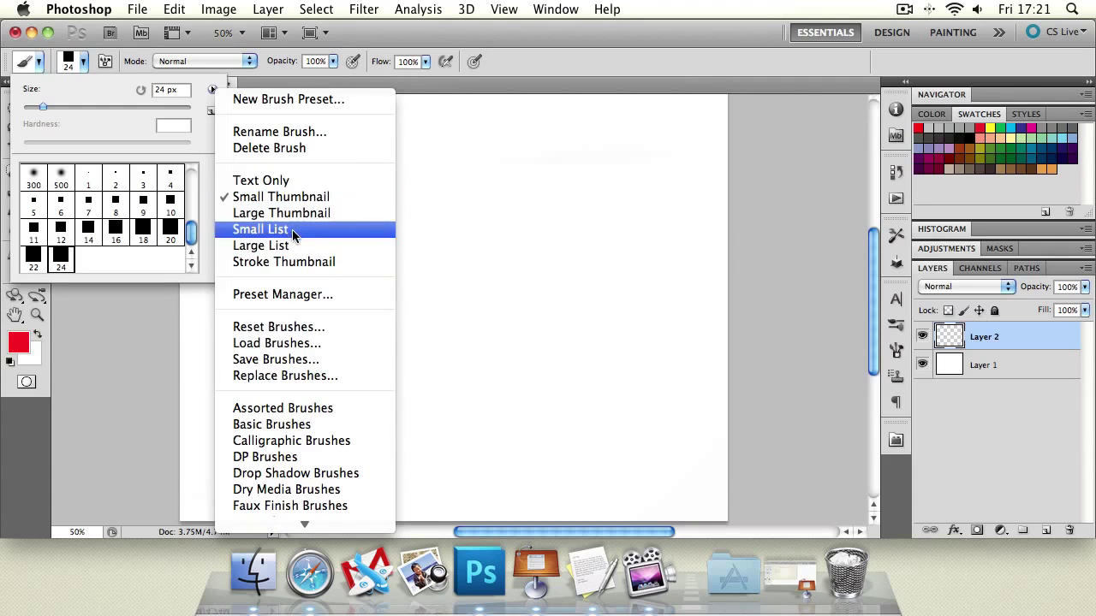
{"action": "left_click", "coordinate": [257, 229]}
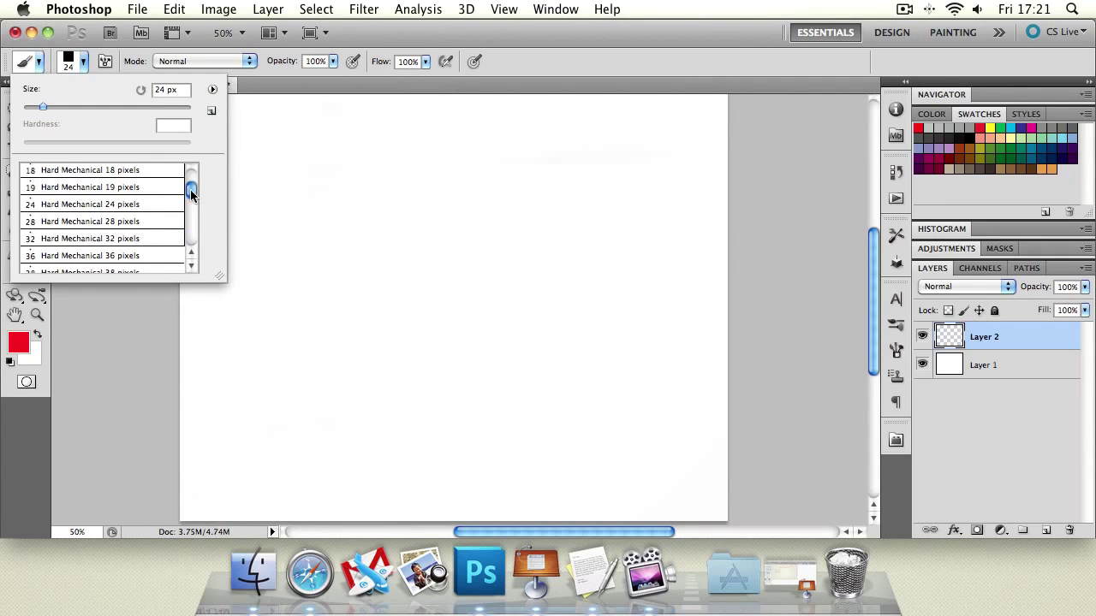
{"action": "mouse_move", "coordinate": [191, 189]}
{"action": "left_mouse_down"}
{"action": "mouse_move", "coordinate": [191, 230]}
{"action": "mouse_move", "coordinate": [191, 149]}
{"action": "left_mouse_up"}
Step: Display the brush presets as Large Thumbnails and look through them
{"action": "left_click", "coordinate": [213, 89]}
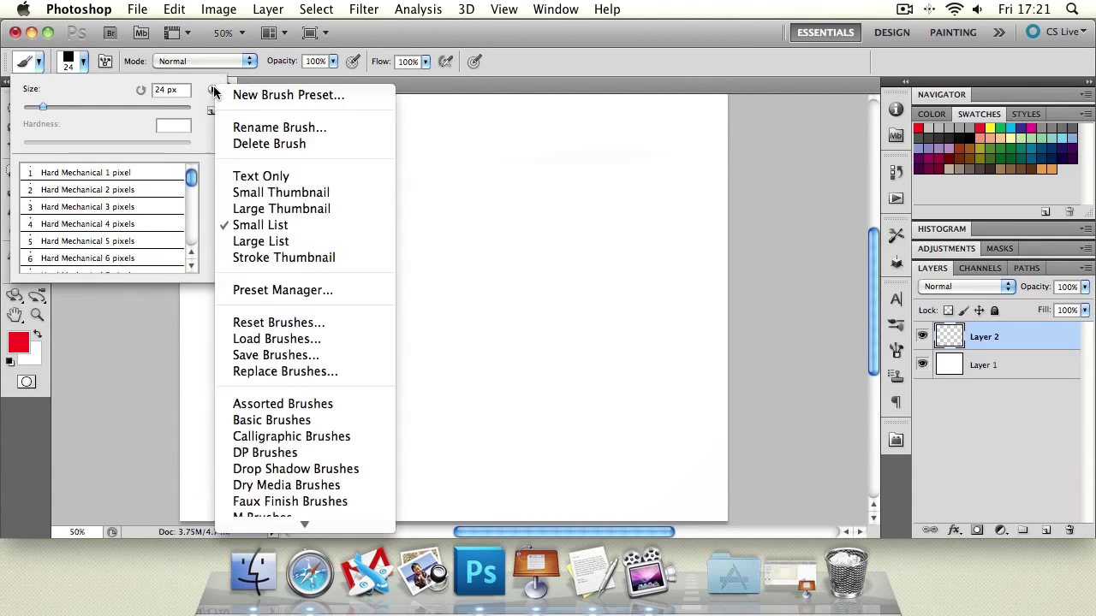
{"action": "left_click", "coordinate": [299, 213]}
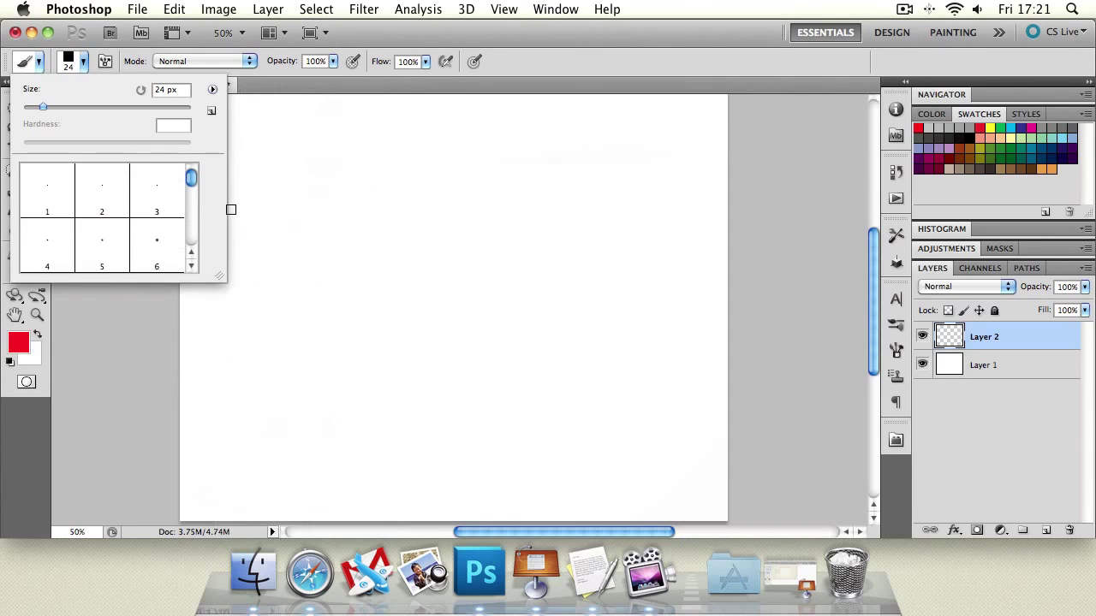
{"action": "scroll", "coordinate": [192, 240], "scroll_direction": "down", "scroll_amount": 5}
{"action": "scroll", "coordinate": [192, 257], "scroll_direction": "up", "scroll_amount": 5}
{"action": "left_click", "coordinate": [213, 89]}
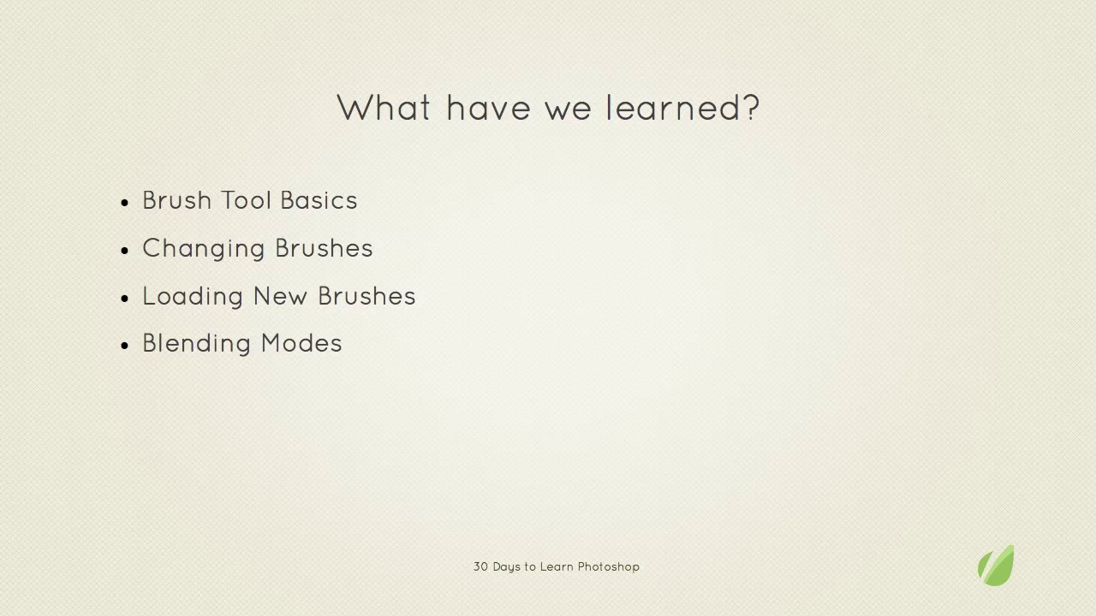